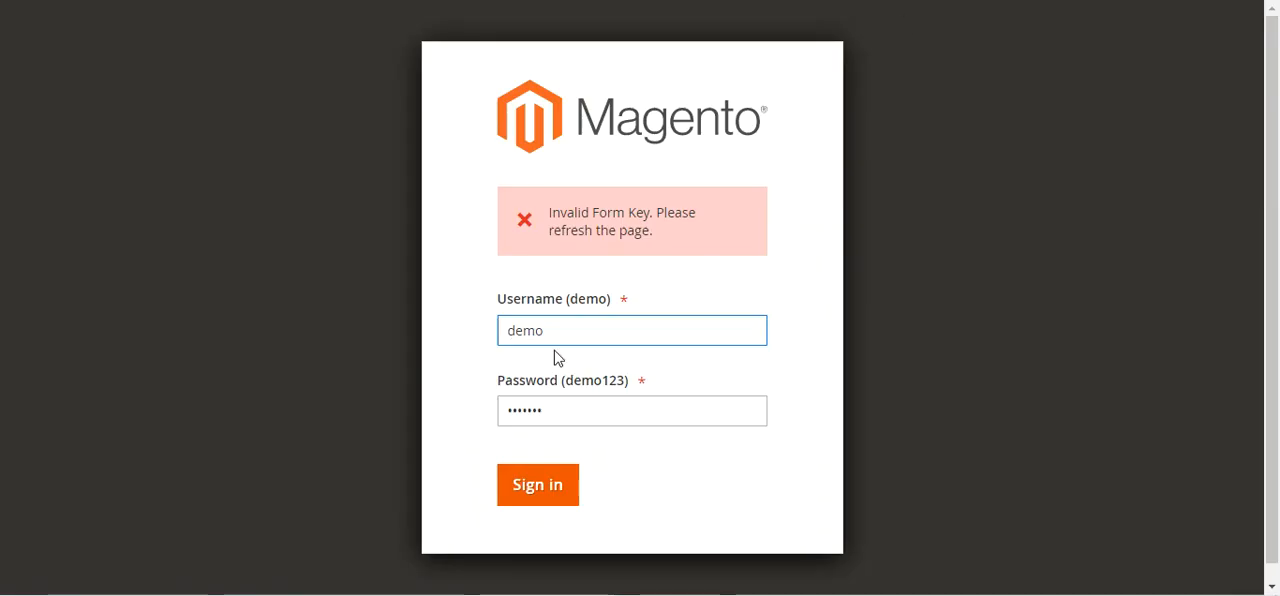
# Sign in to the Magento admin with the prefilled demo credentials and display the Mobikul options
pyautogui.click(538, 488)
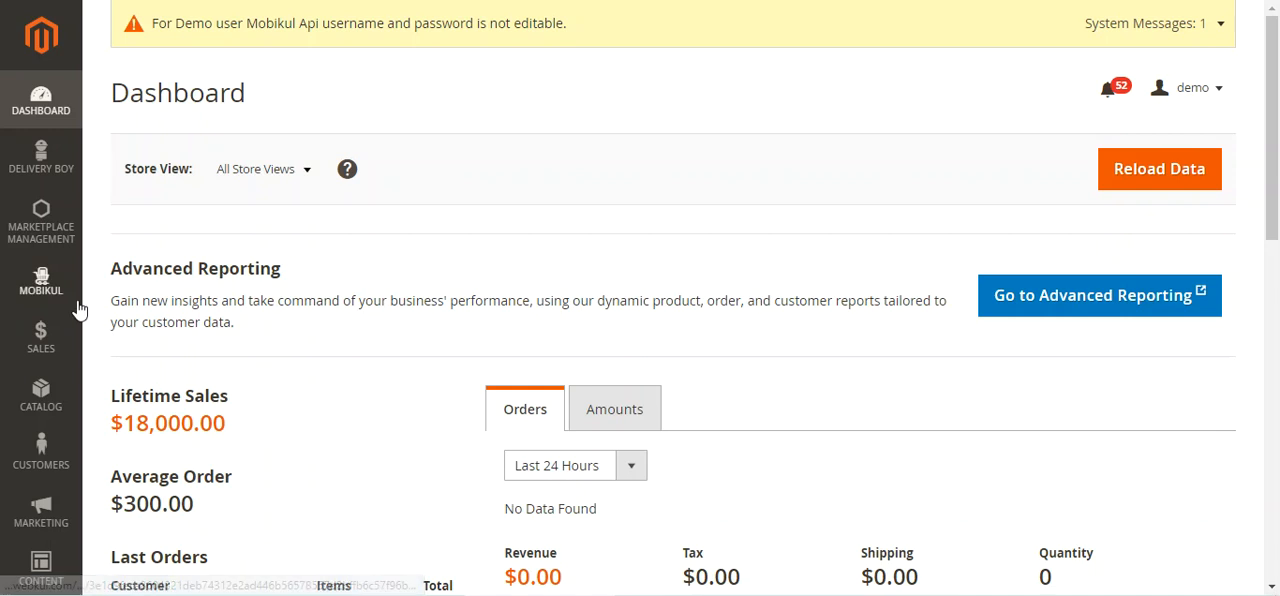
pyautogui.click(48, 292)
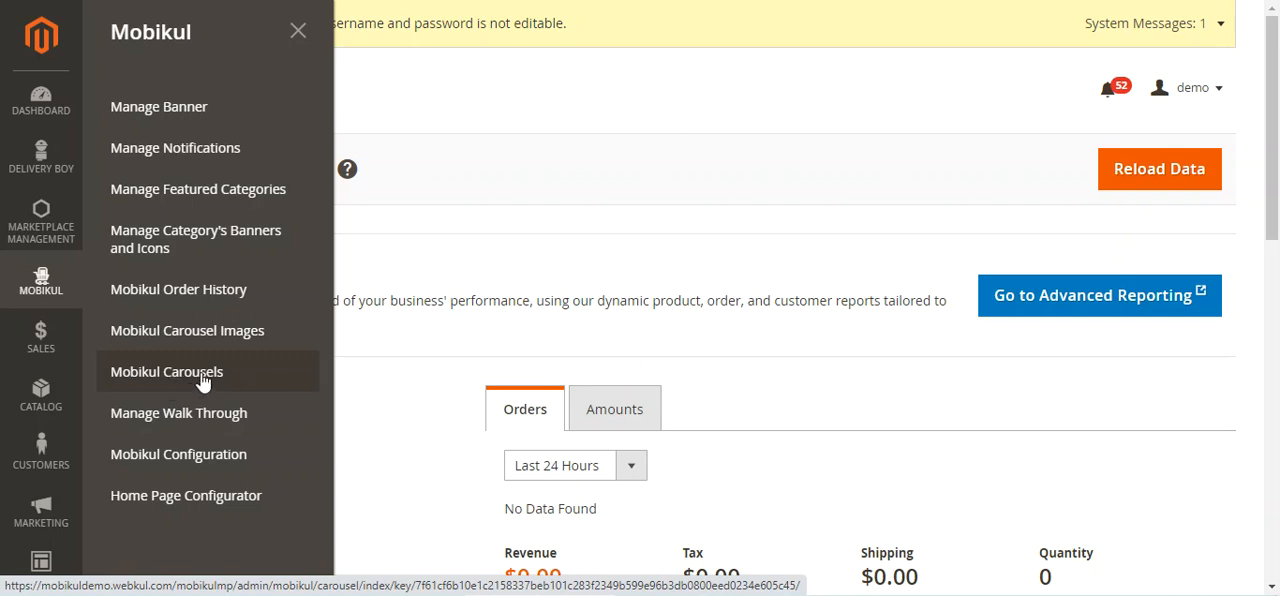
pyautogui.click(804, 203)
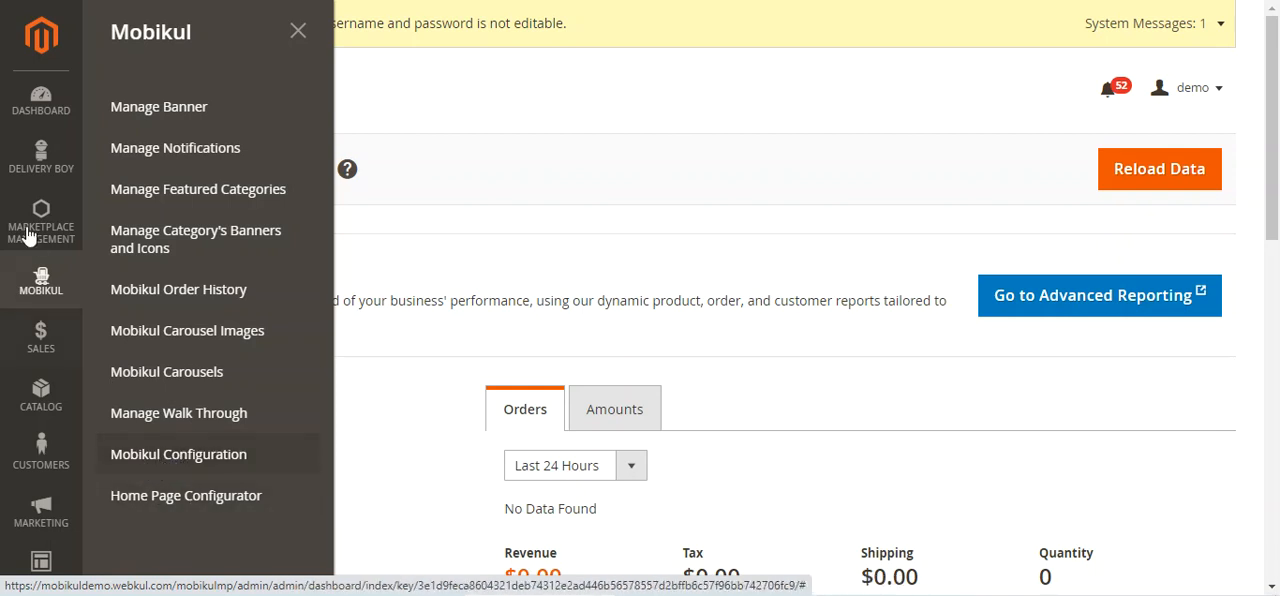
# Open the Mobikul Configuration page in a new browser tab and switch to it
pyautogui.rightClick(205, 462)
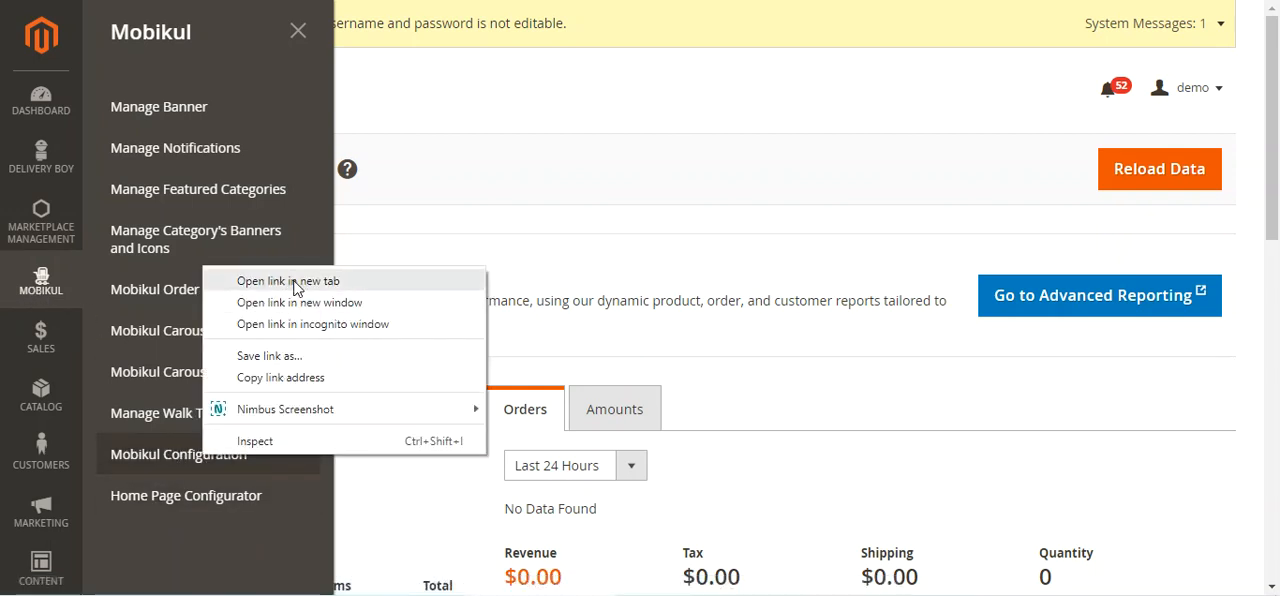
pyautogui.click(297, 282)
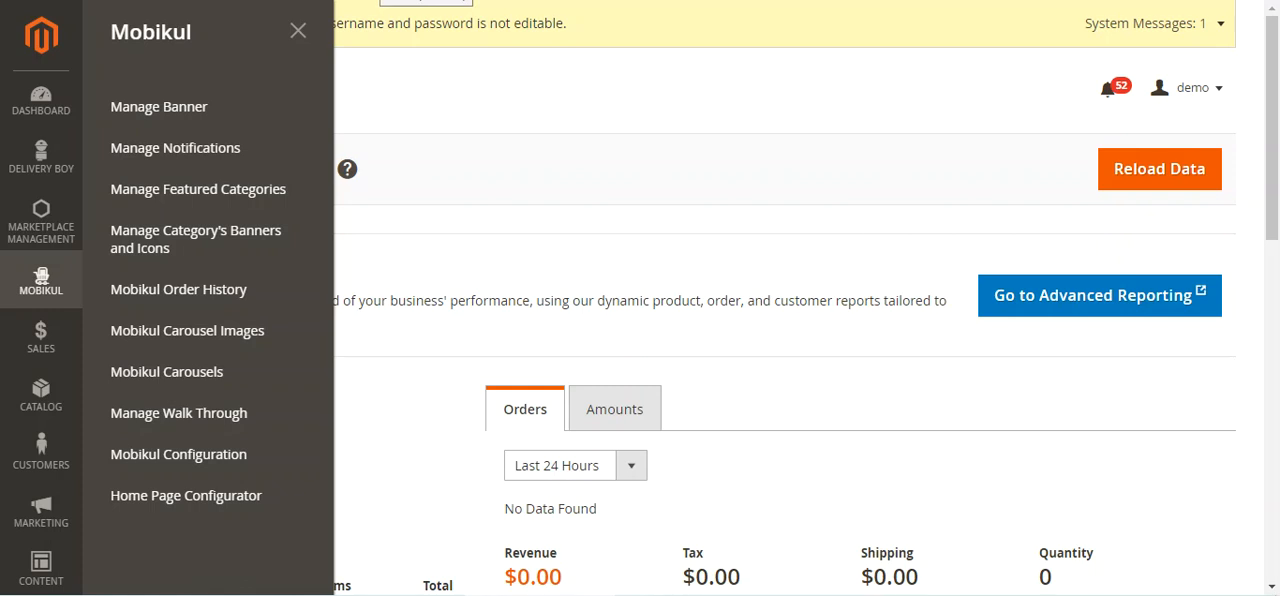
pyautogui.click(380, 0)
pyautogui.moveTo(125, 94); pyautogui.dragTo(277, 93)
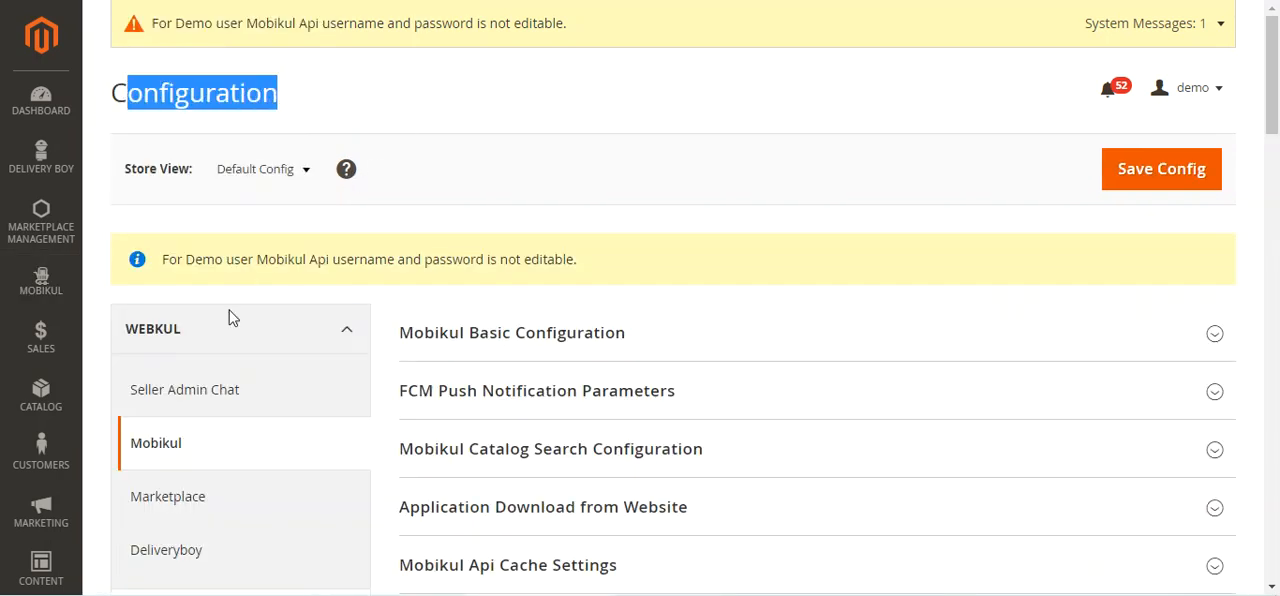
pyautogui.scroll(-3, 177, 337)
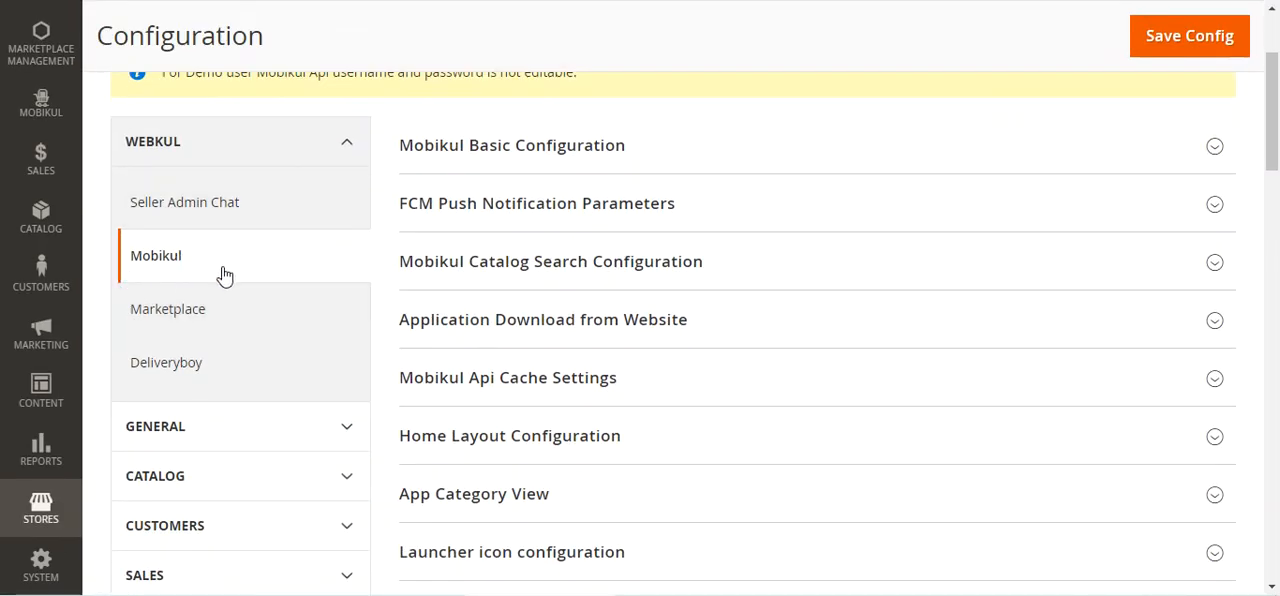
pyautogui.click(42, 518)
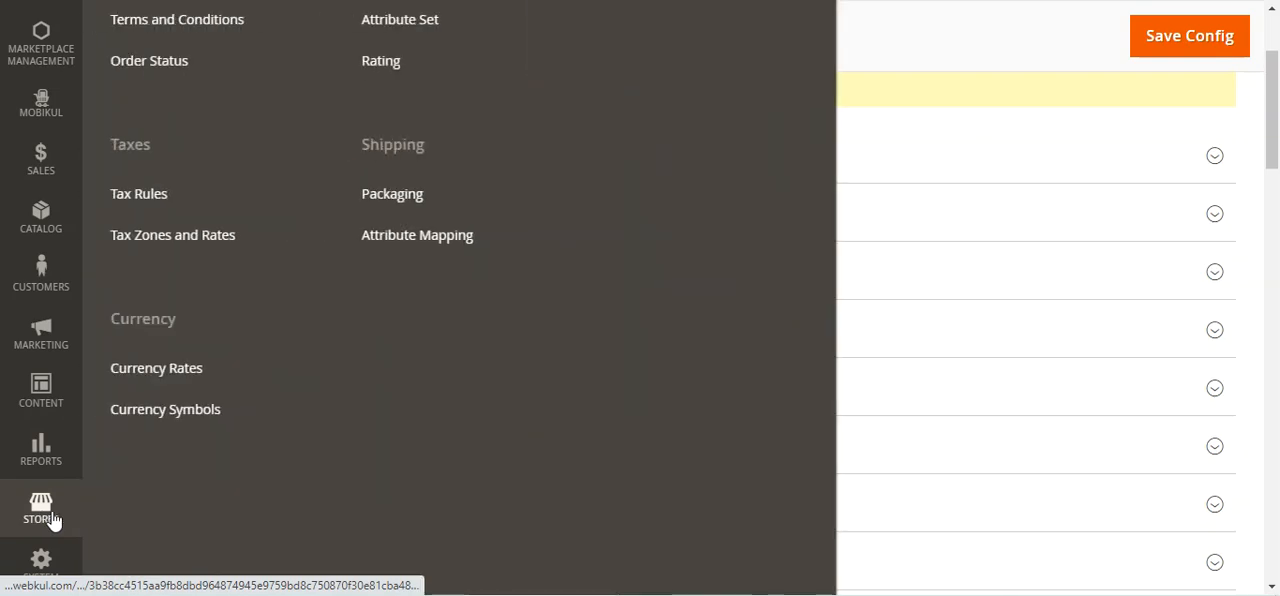
pyautogui.scroll(2, 62, 522)
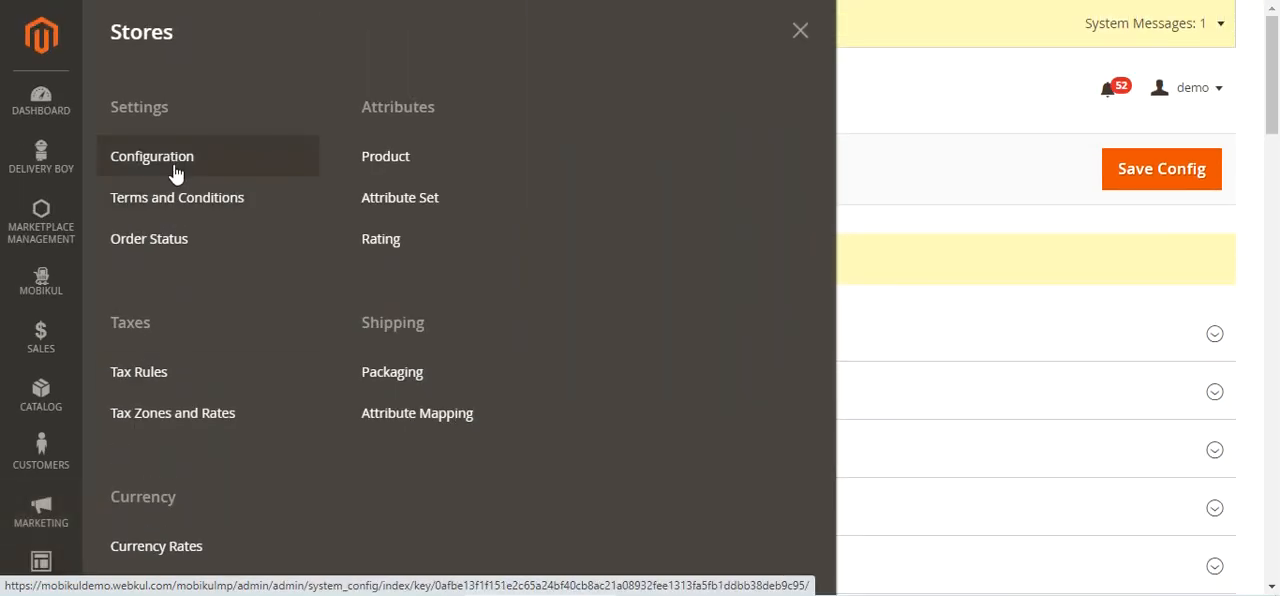
pyautogui.click(40, 238)
pyautogui.click(41, 283)
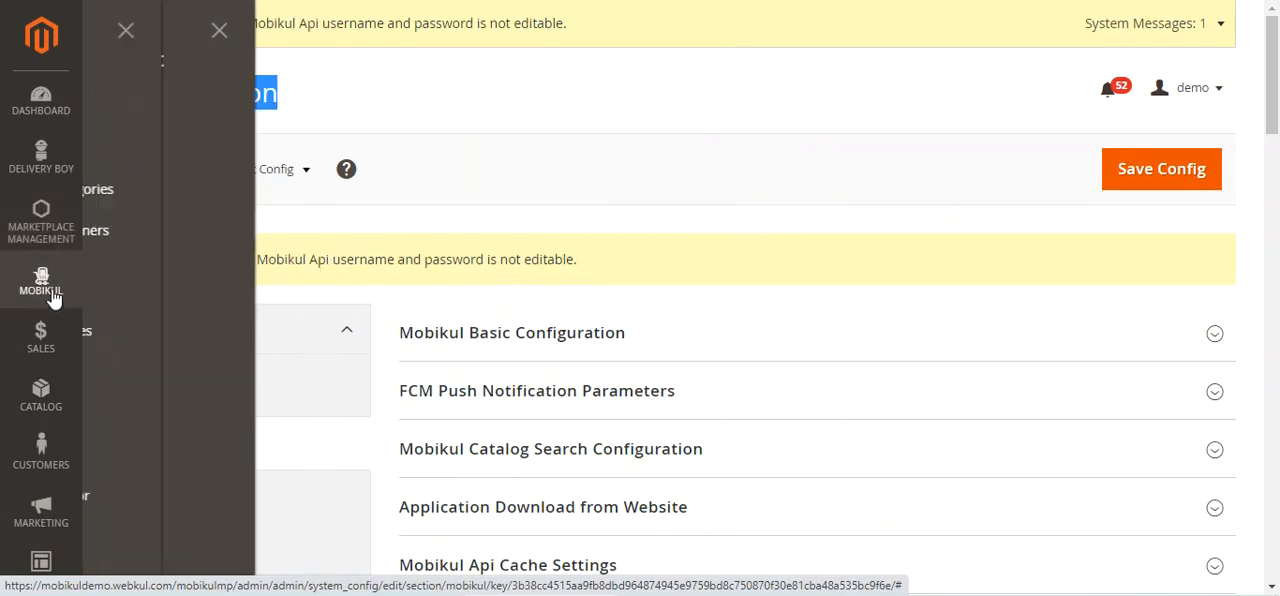
pyautogui.click(869, 131)
# Collapse the Light Mode Theme Configuration, Dark Mode Theme Configuration and Walk Through settings sections
pyautogui.scroll(-3, 1273, 170)
pyautogui.scroll(-2, 1273, 170)
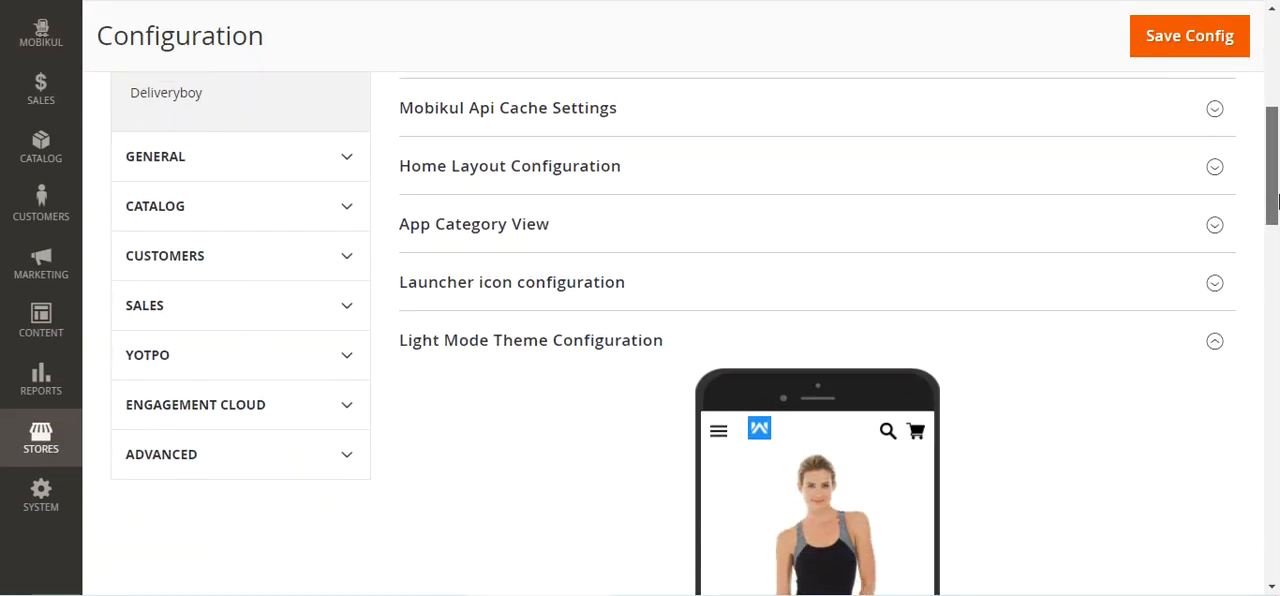
pyautogui.click(552, 340)
pyautogui.click(540, 392)
pyautogui.click(537, 449)
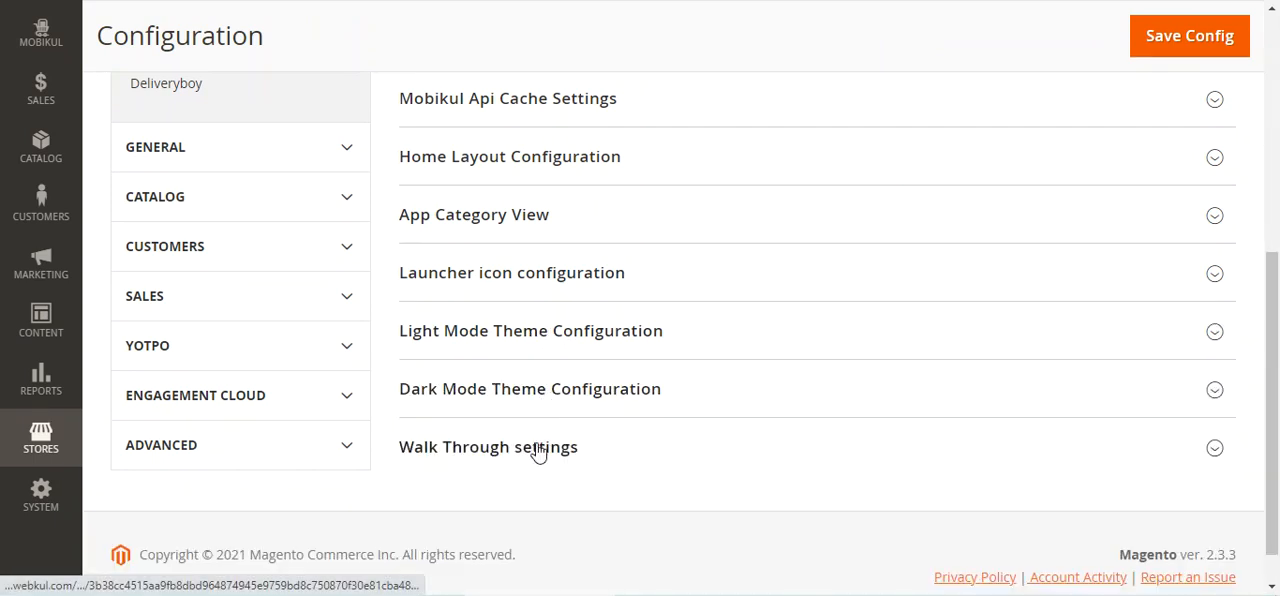
pyautogui.scroll(3, 566, 397)
pyautogui.scroll(2, 566, 390)
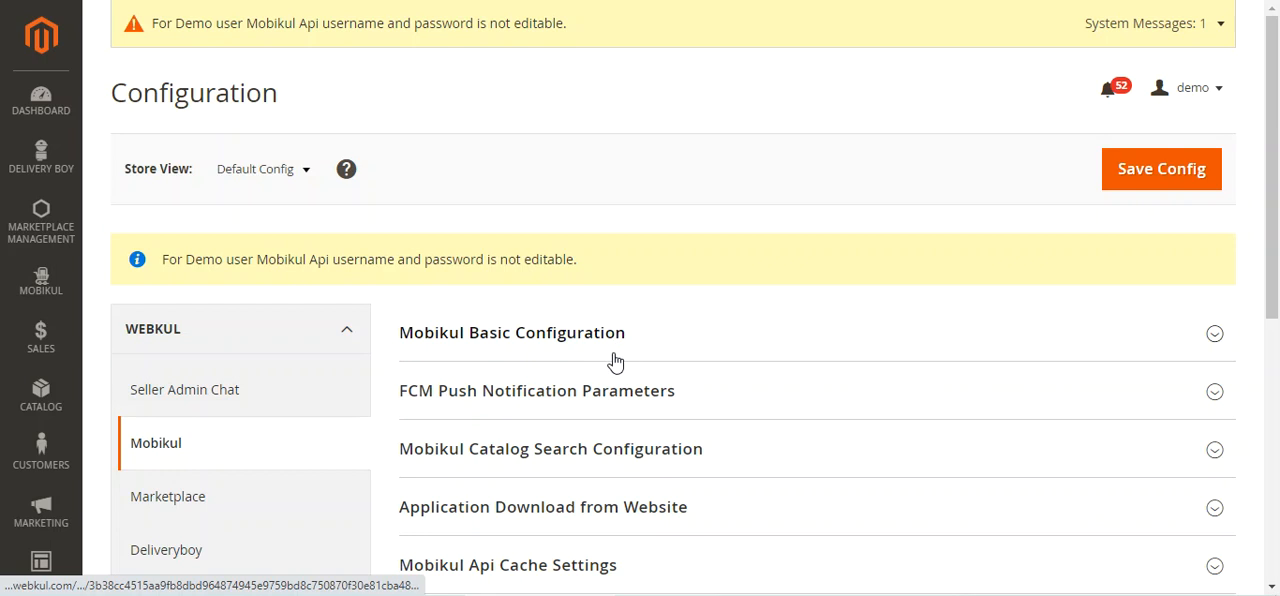
# Expand Mobikul Basic Configuration and examine its credential fields and Collection Page Size setting
pyautogui.scroll(-2, 614, 363)
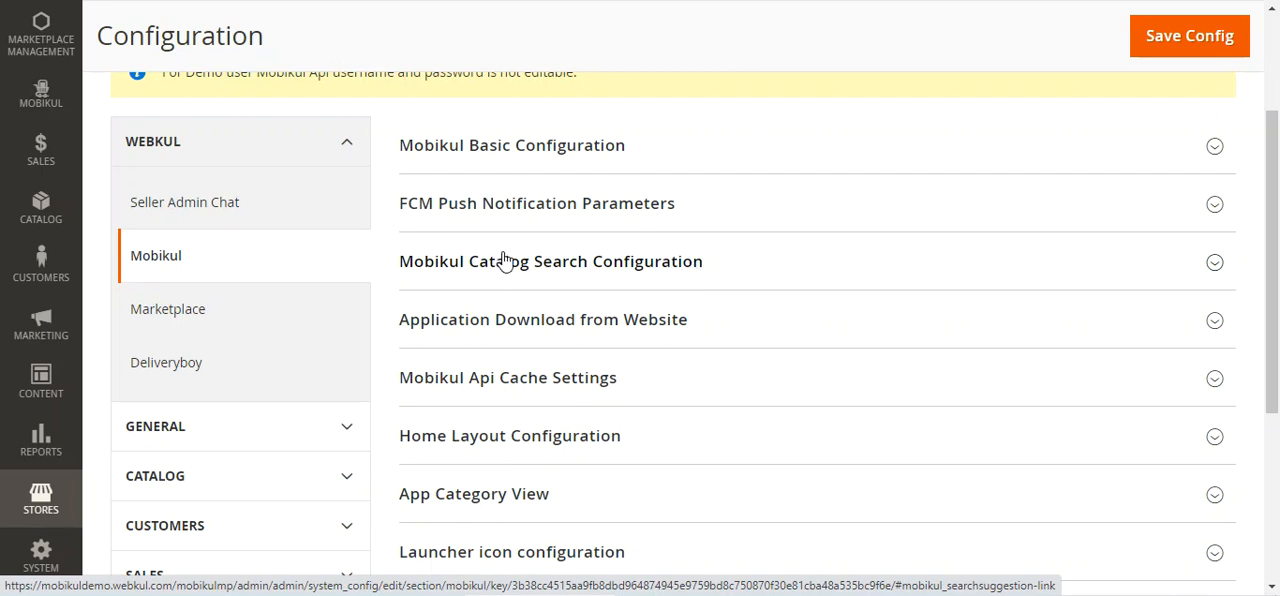
pyautogui.click(534, 150)
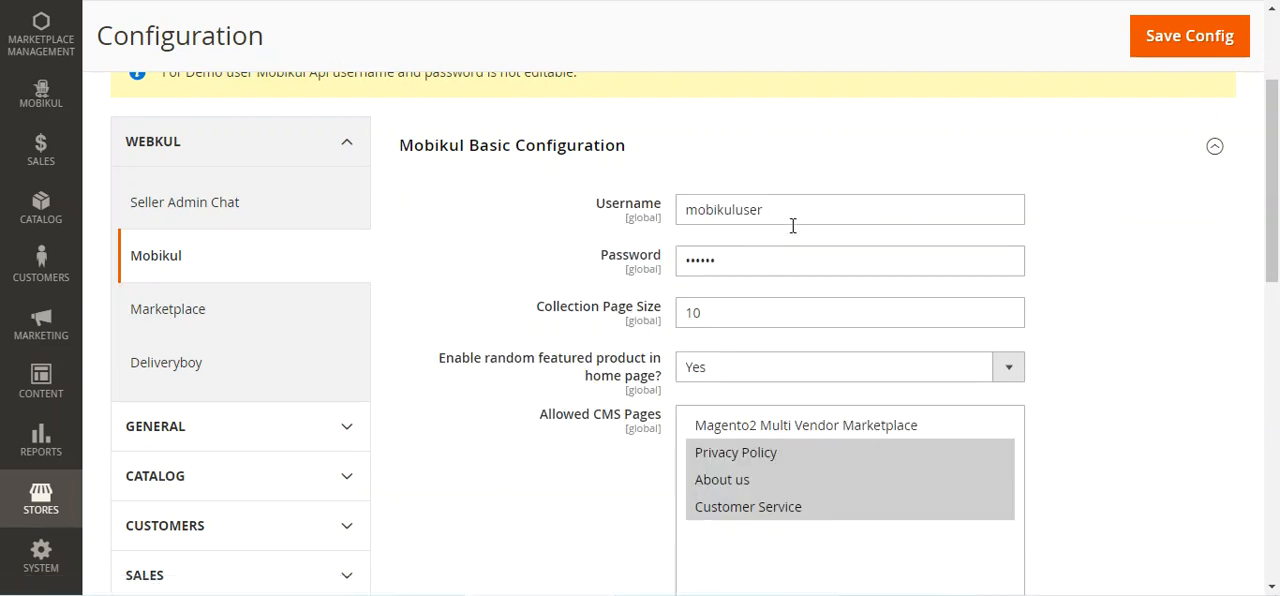
pyautogui.scroll(-1, 1275, 278)
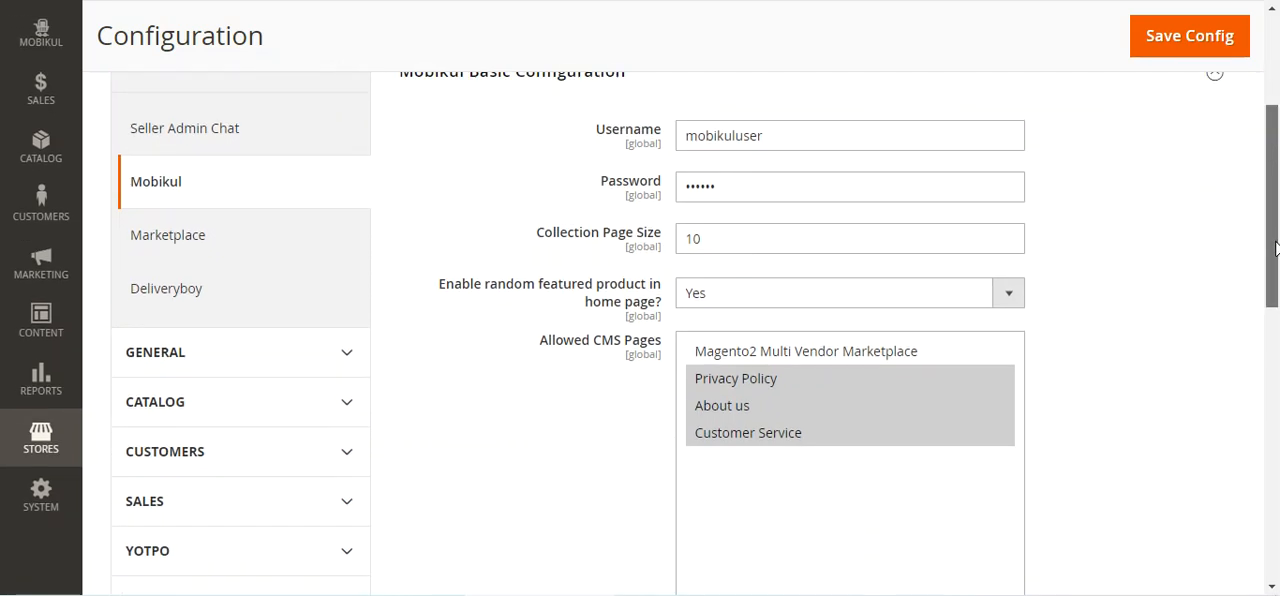
pyautogui.moveTo(571, 240); pyautogui.dragTo(668, 240)
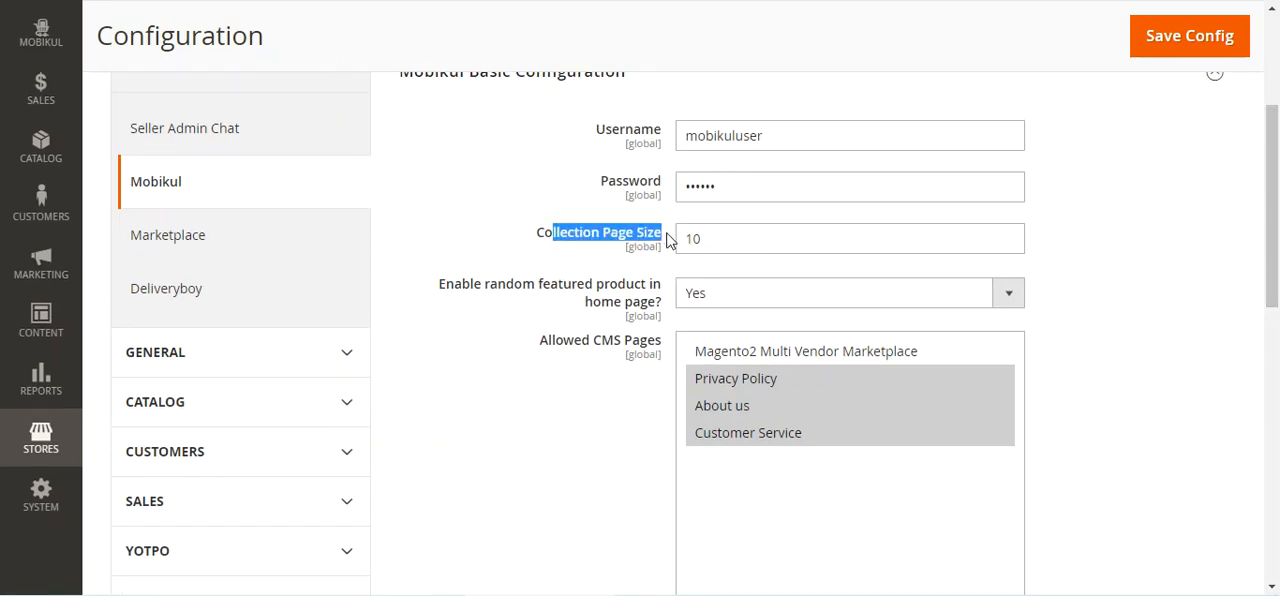
pyautogui.click(723, 243)
pyautogui.scroll(-2, 1220, 258)
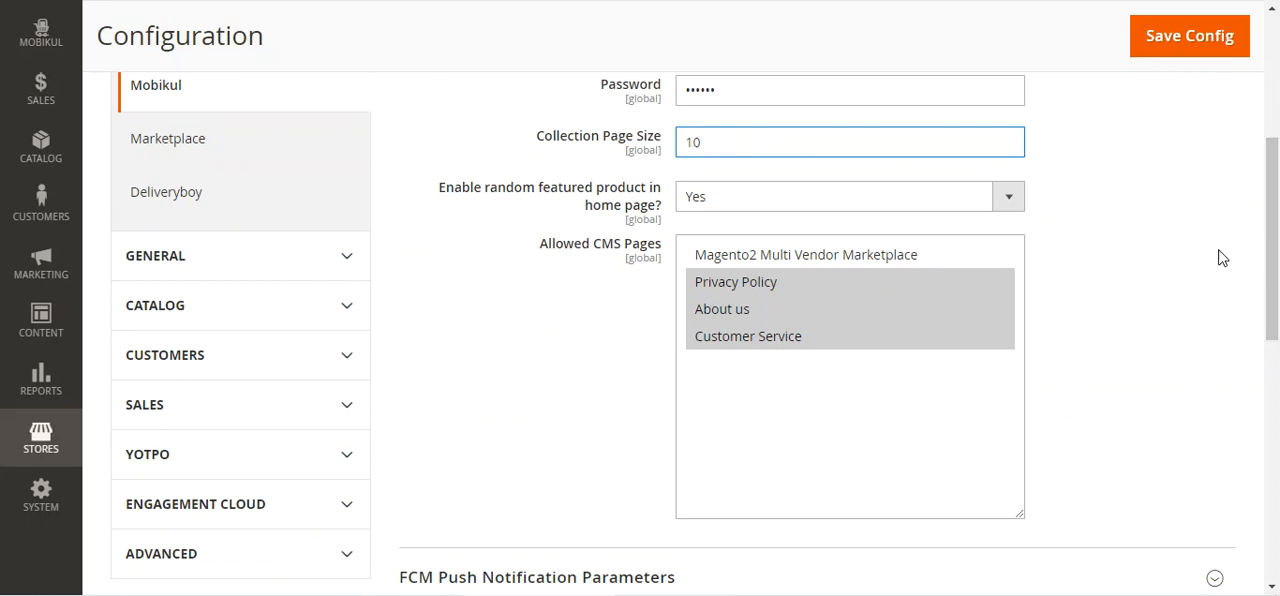
# Examine the random featured product options and the Allowed CMS Pages list, and collapse Mobikul Basic Configuration
pyautogui.moveTo(487, 194); pyautogui.dragTo(662, 213)
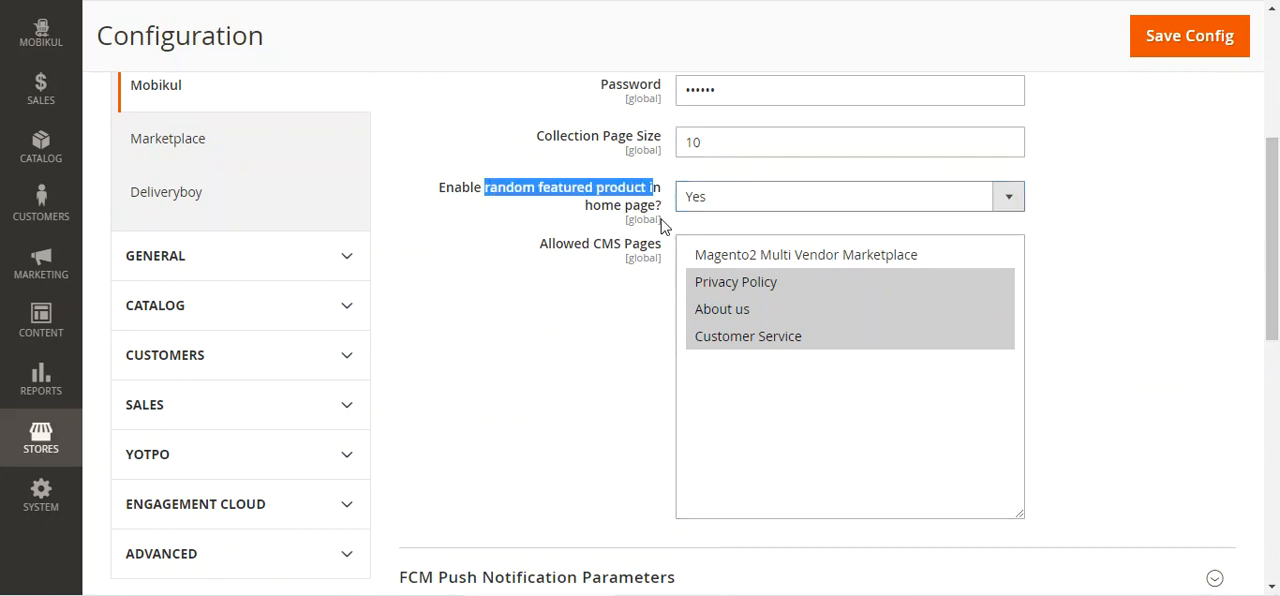
pyautogui.click(739, 204)
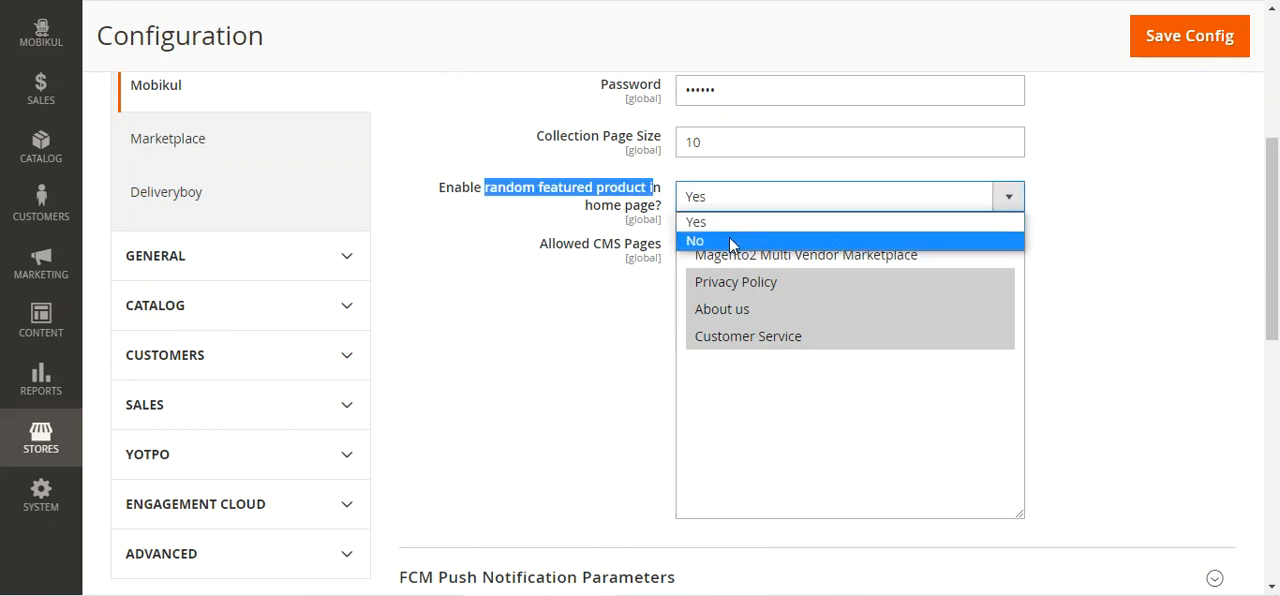
pyautogui.click(446, 281)
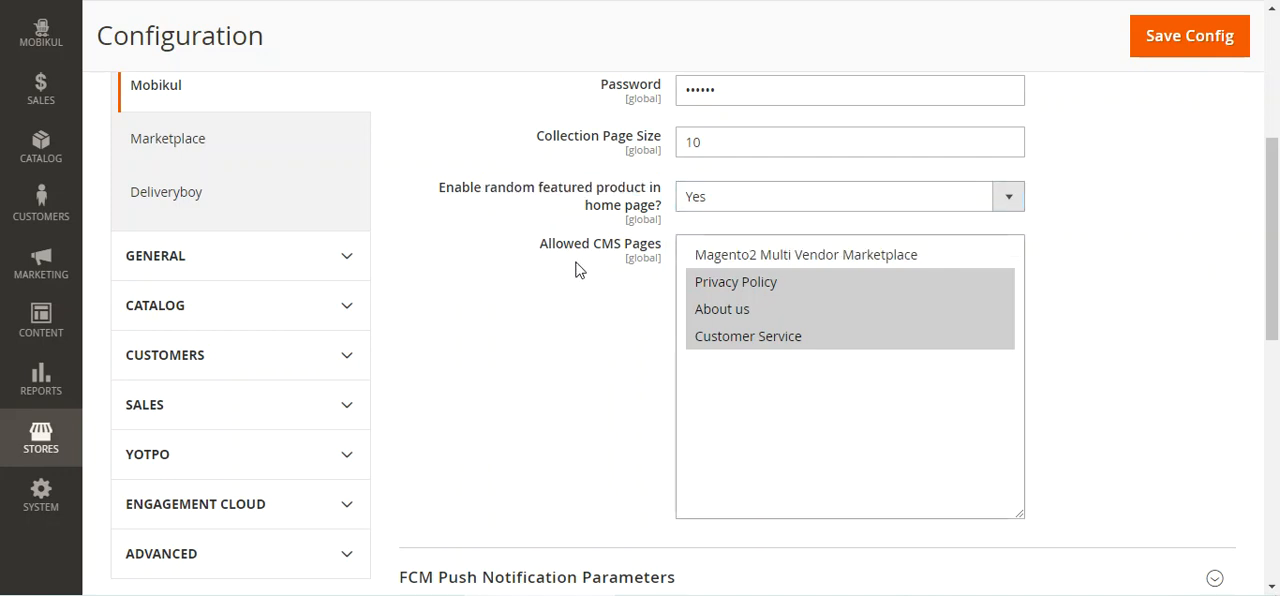
pyautogui.moveTo(553, 247); pyautogui.dragTo(660, 255)
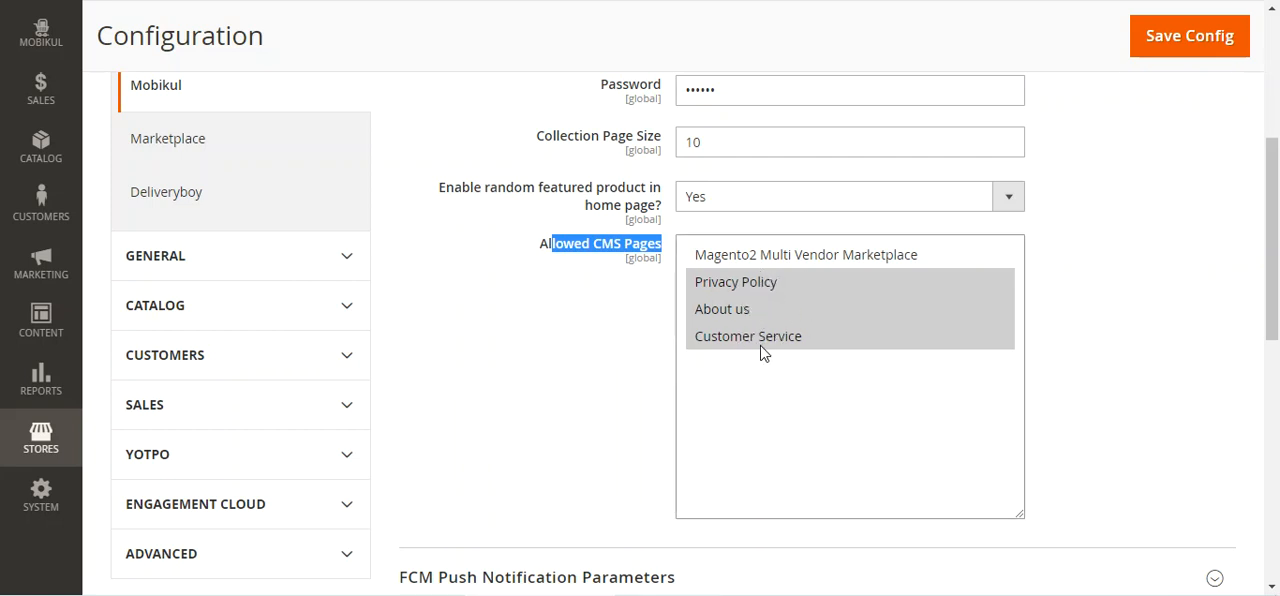
pyautogui.moveTo(1274, 203); pyautogui.dragTo(1277, 320)
pyautogui.scroll(5, 826, 195)
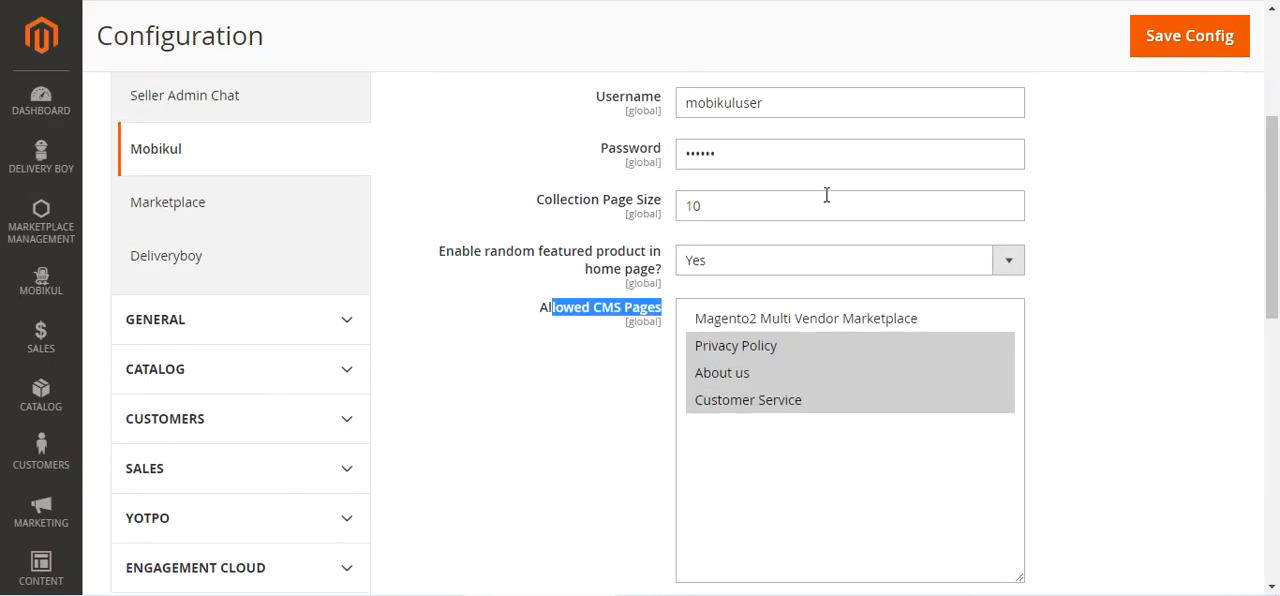
pyautogui.click(530, 322)
# Review the API key, Android Topic and iOS Topic fields under FCM Push Notification Parameters, and collapse the section
pyautogui.scroll(-2, 535, 300)
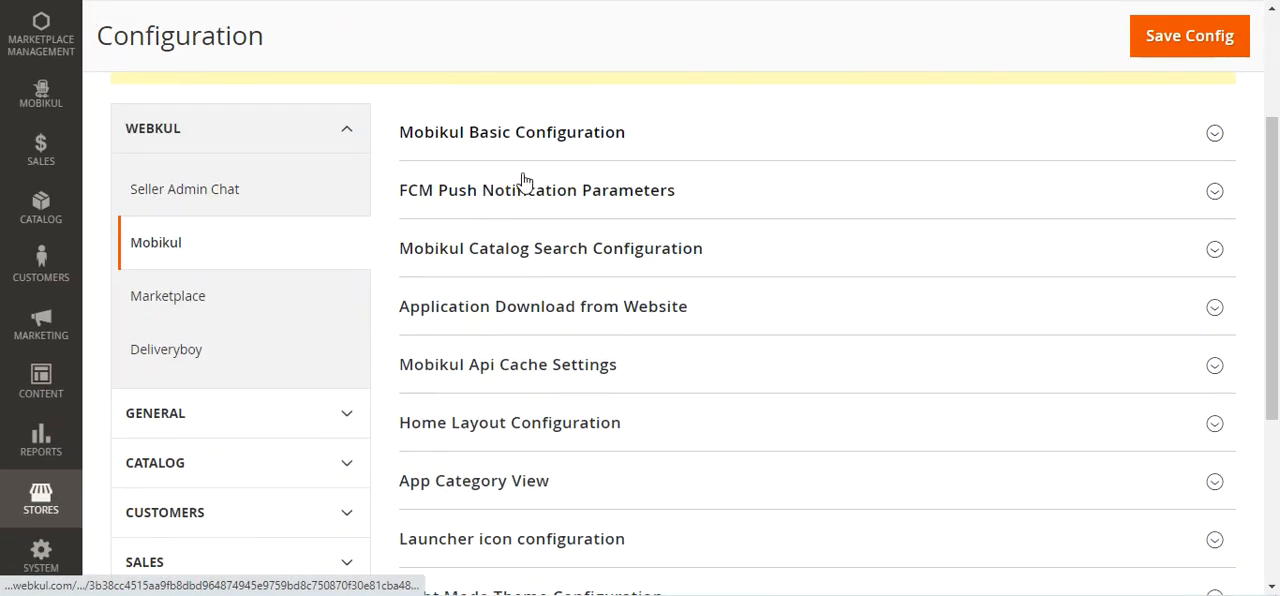
pyautogui.click(538, 200)
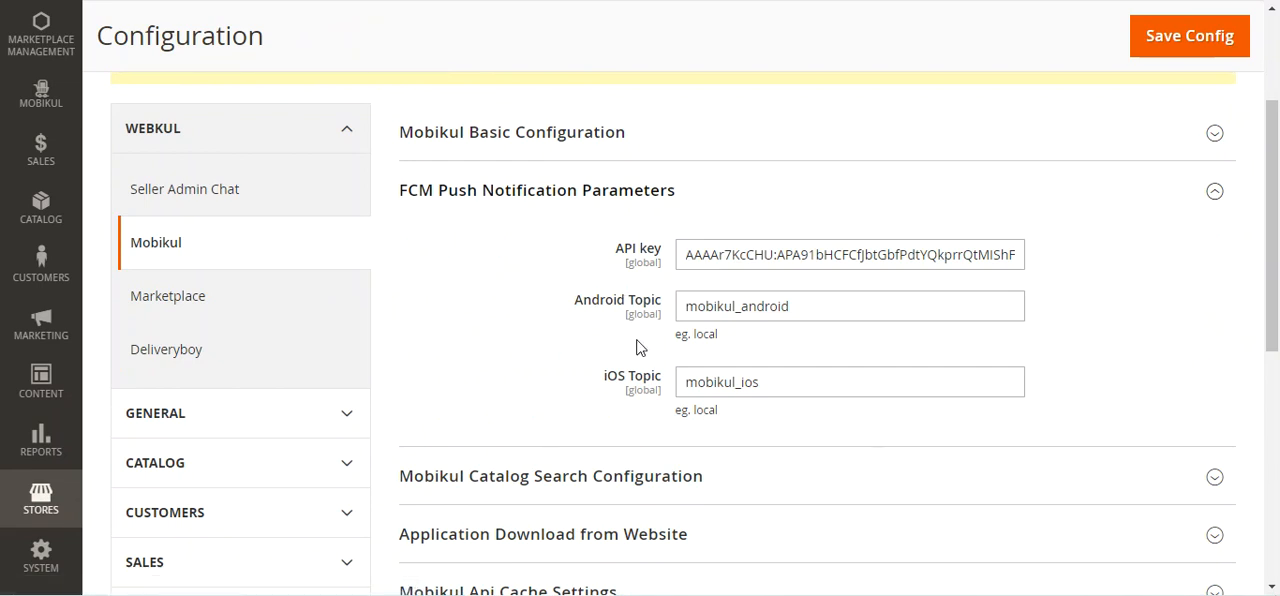
pyautogui.moveTo(624, 250); pyautogui.dragTo(662, 256)
pyautogui.moveTo(583, 300); pyautogui.dragTo(624, 394)
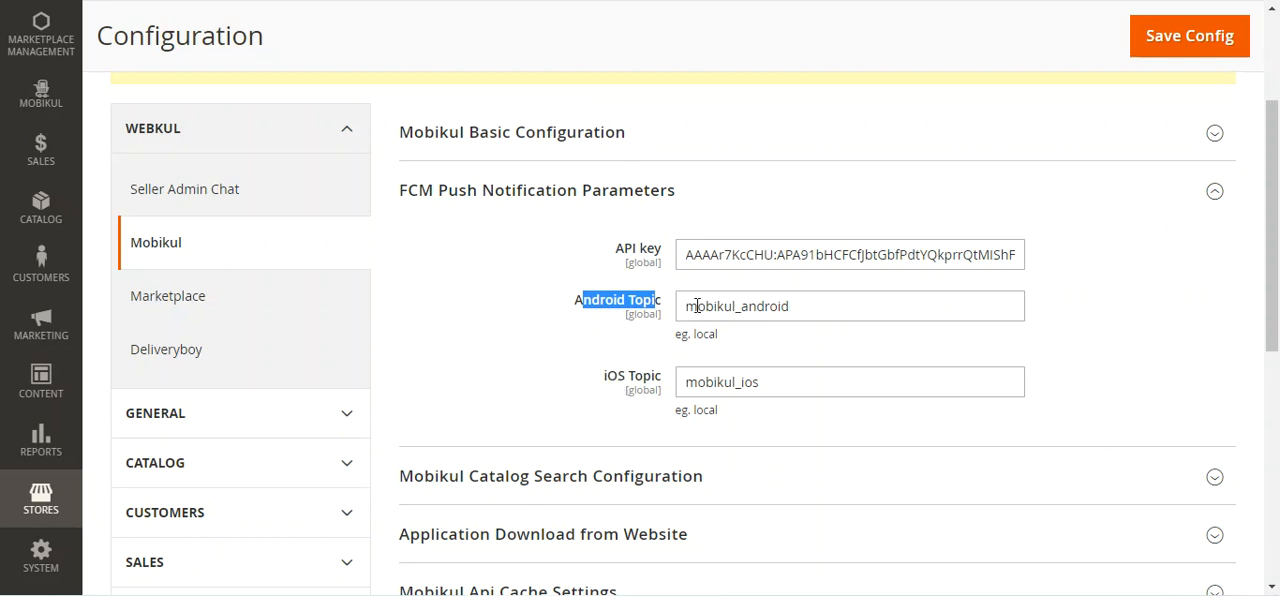
pyautogui.moveTo(606, 377); pyautogui.dragTo(670, 388)
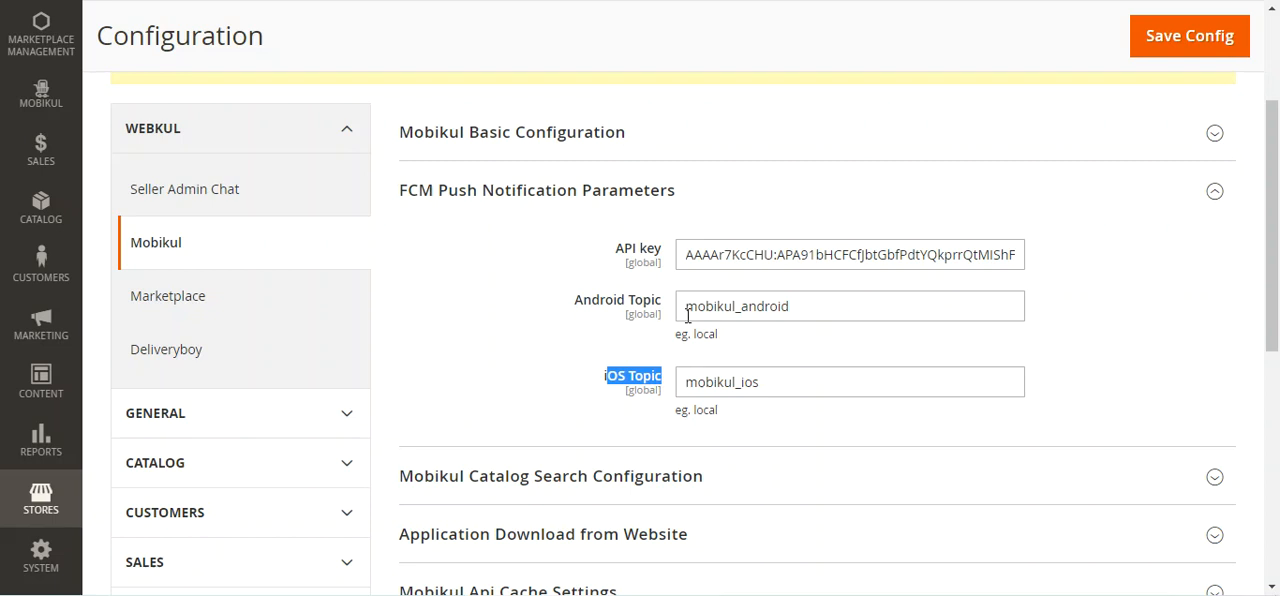
pyautogui.moveTo(622, 250); pyautogui.dragTo(659, 260)
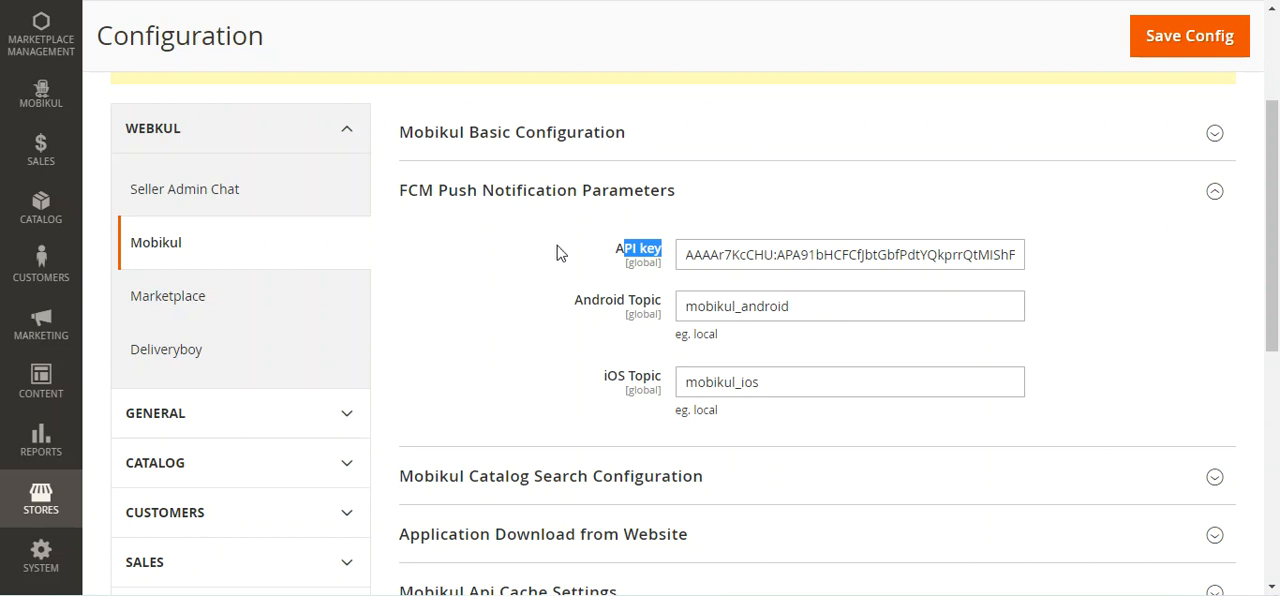
pyautogui.click(562, 193)
# Expand Mobikul Catalog Search Configuration and examine the options for displaying tags in search and the number of tags
pyautogui.click(525, 258)
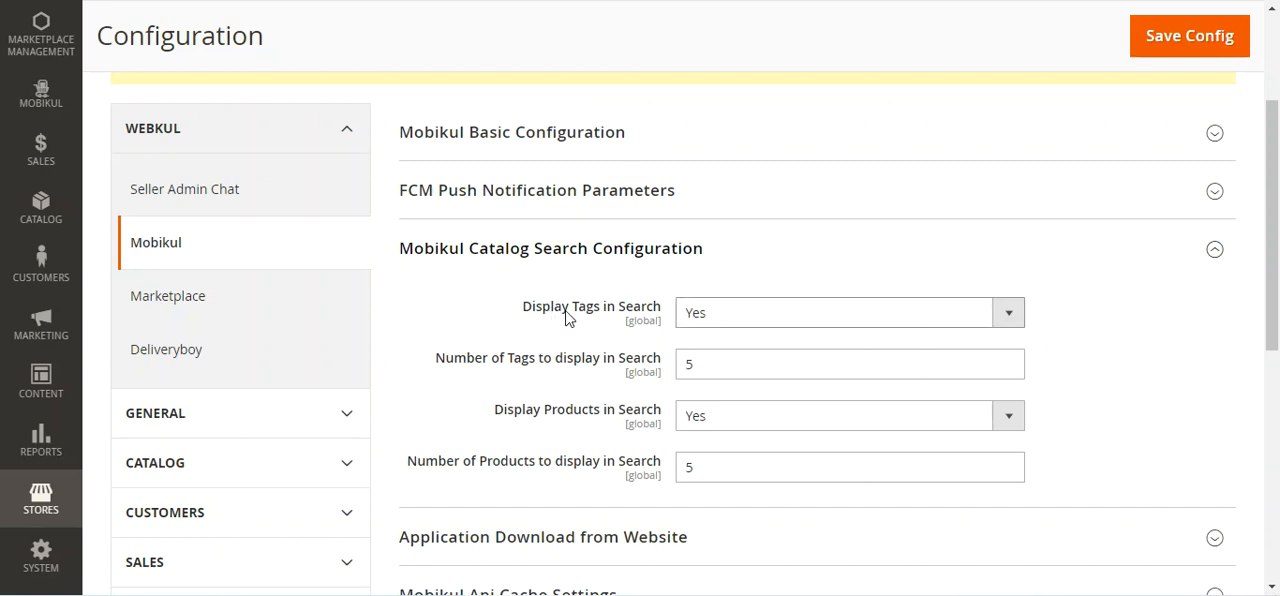
pyautogui.scroll(-1, 567, 316)
pyautogui.moveTo(543, 214); pyautogui.dragTo(658, 212)
pyautogui.click(736, 230)
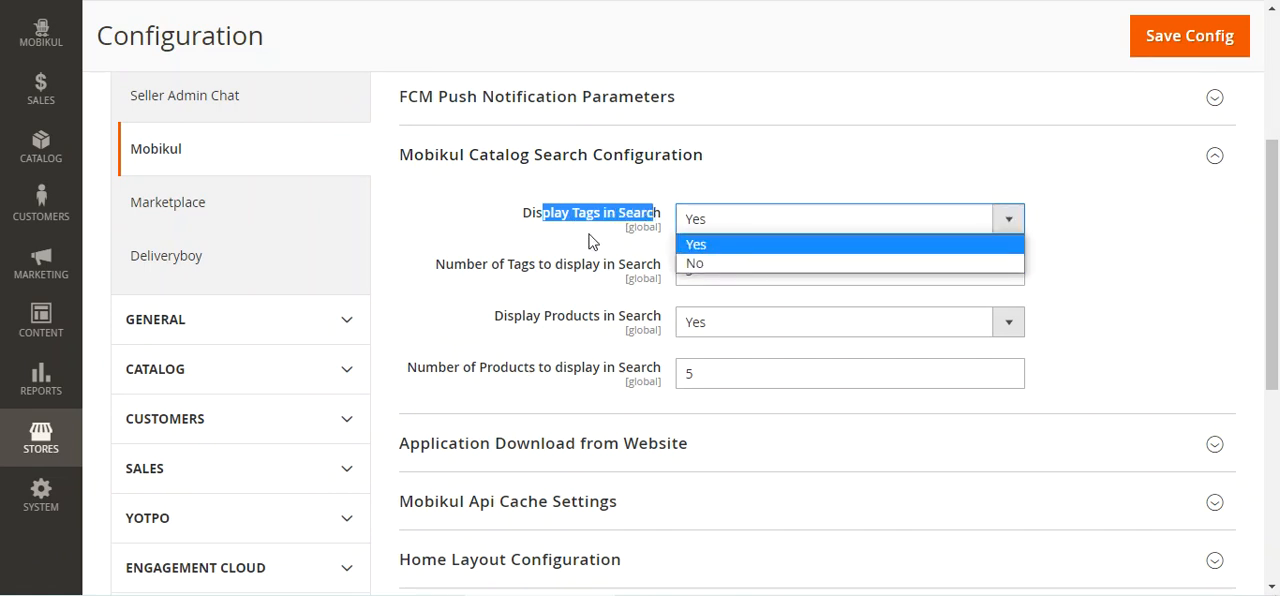
pyautogui.click(447, 218)
pyautogui.moveTo(455, 275); pyautogui.dragTo(656, 276)
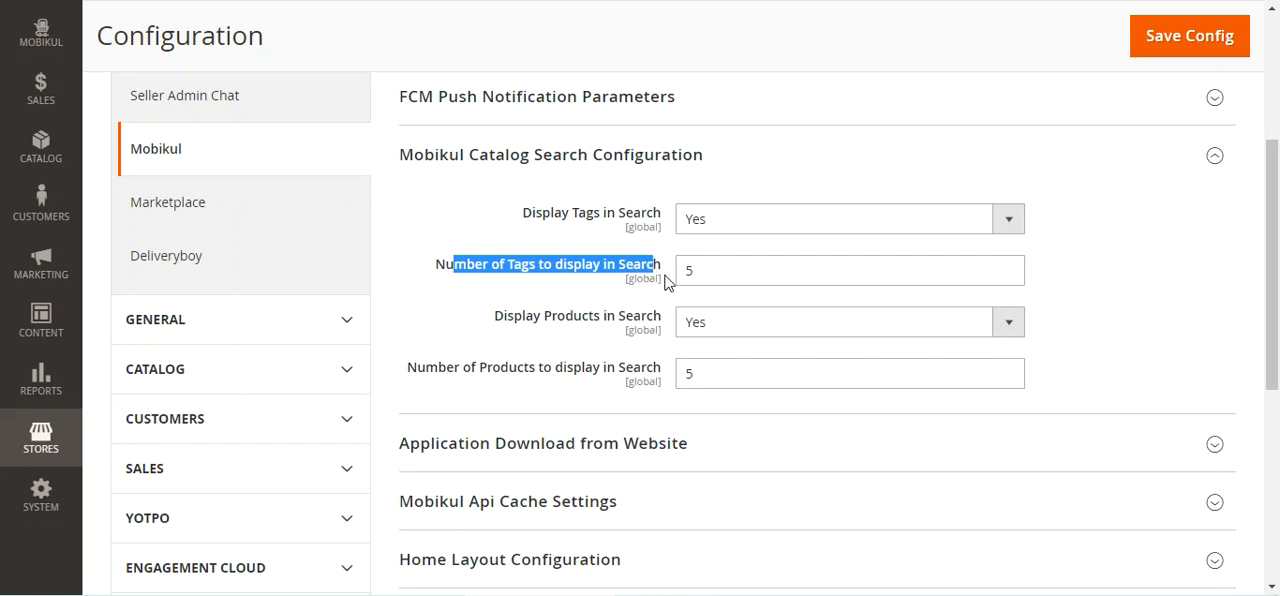
pyautogui.click(696, 275)
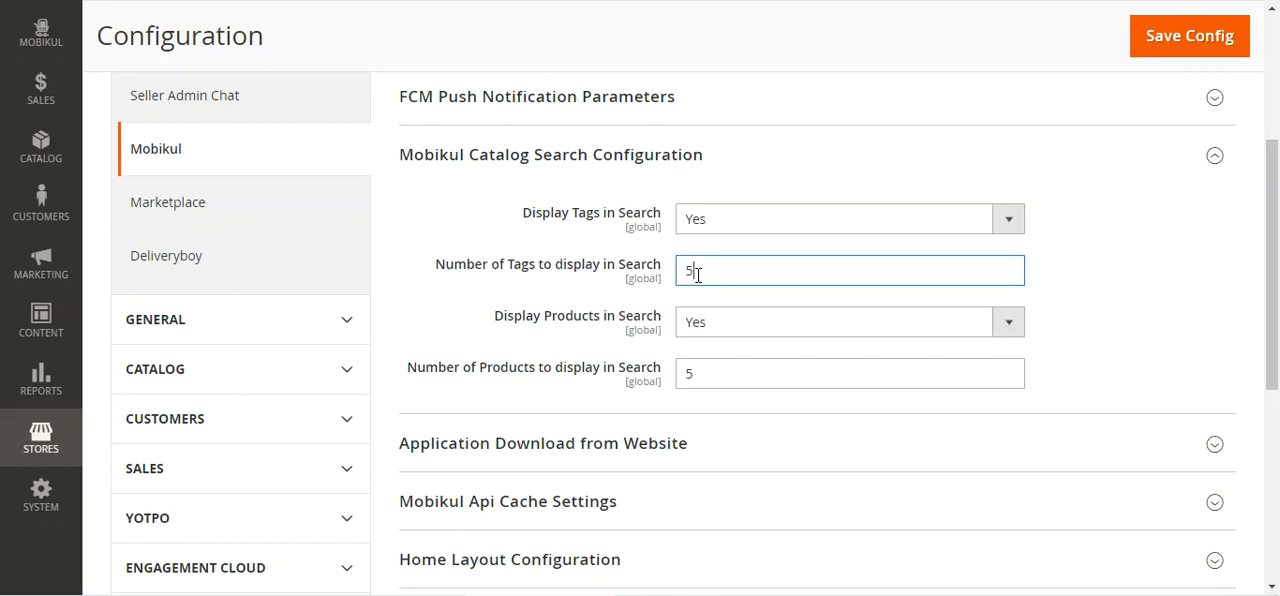
# Examine the settings for displaying products in search and the number of products to display
pyautogui.scroll(-2, 488, 306)
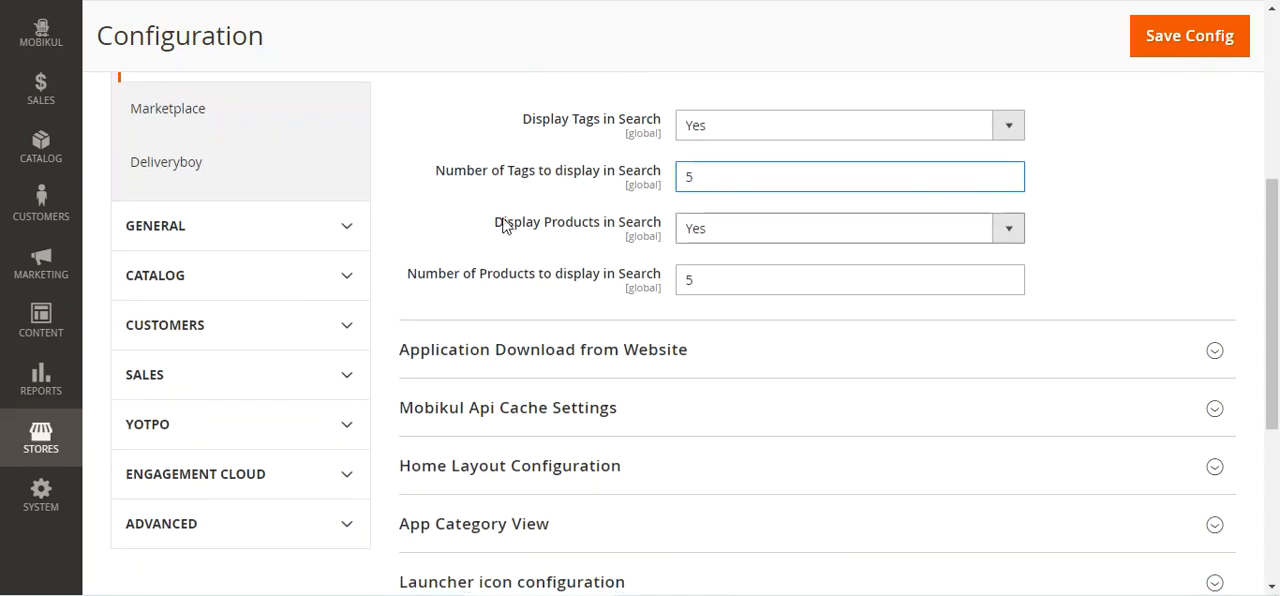
pyautogui.moveTo(513, 224); pyautogui.dragTo(658, 232)
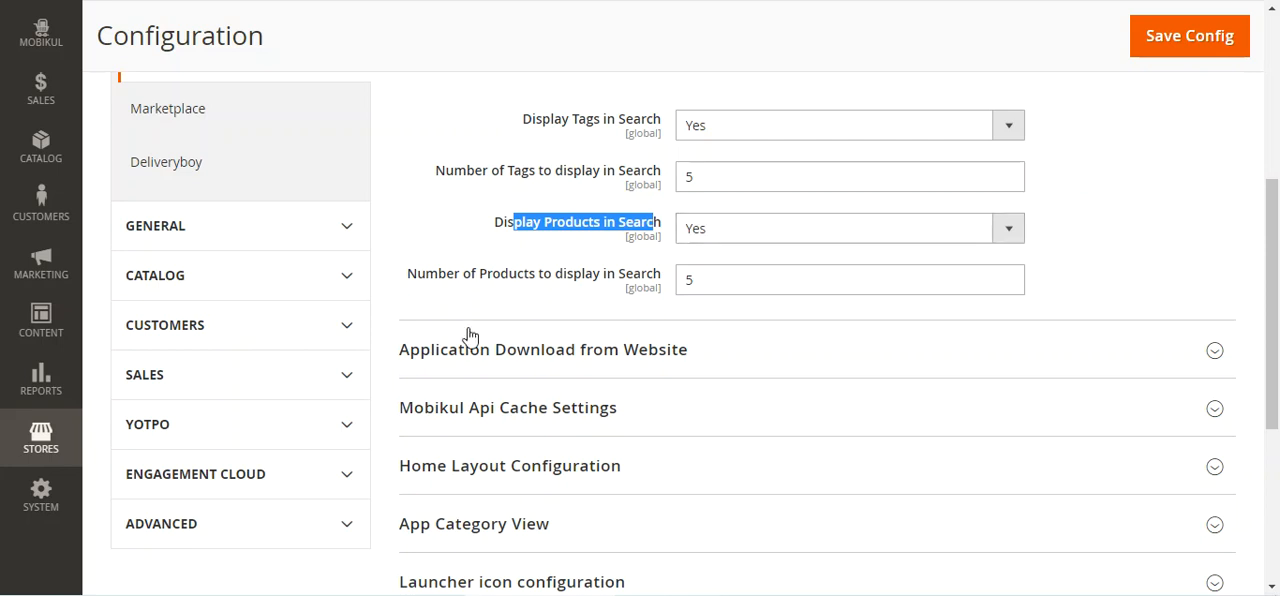
pyautogui.moveTo(437, 274); pyautogui.dragTo(647, 279)
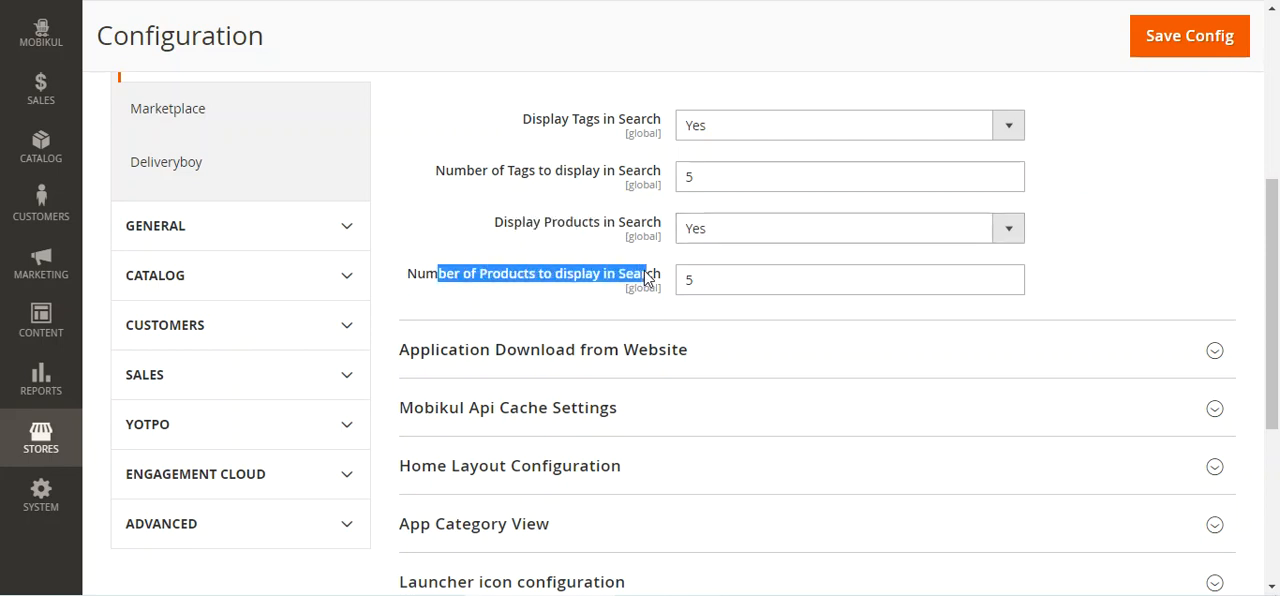
# Review the number of products to display in search and collapse Mobikul Catalog Search Configuration
pyautogui.doubleClick(707, 277)
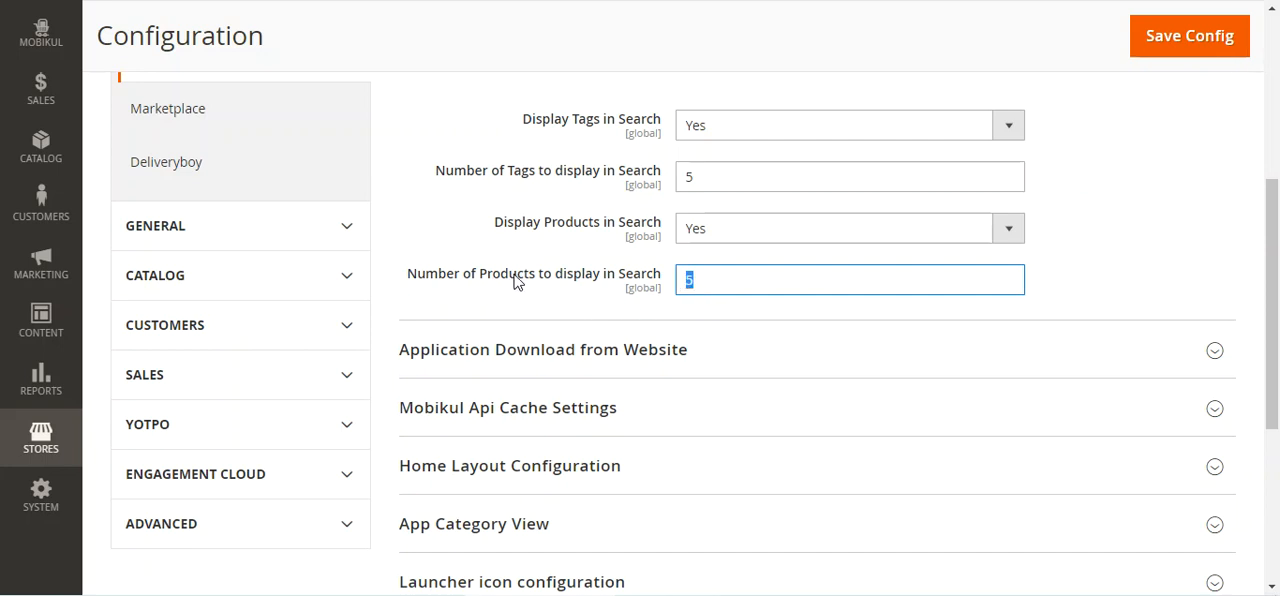
pyautogui.moveTo(437, 283); pyautogui.dragTo(648, 303)
pyautogui.scroll(-1, 645, 318)
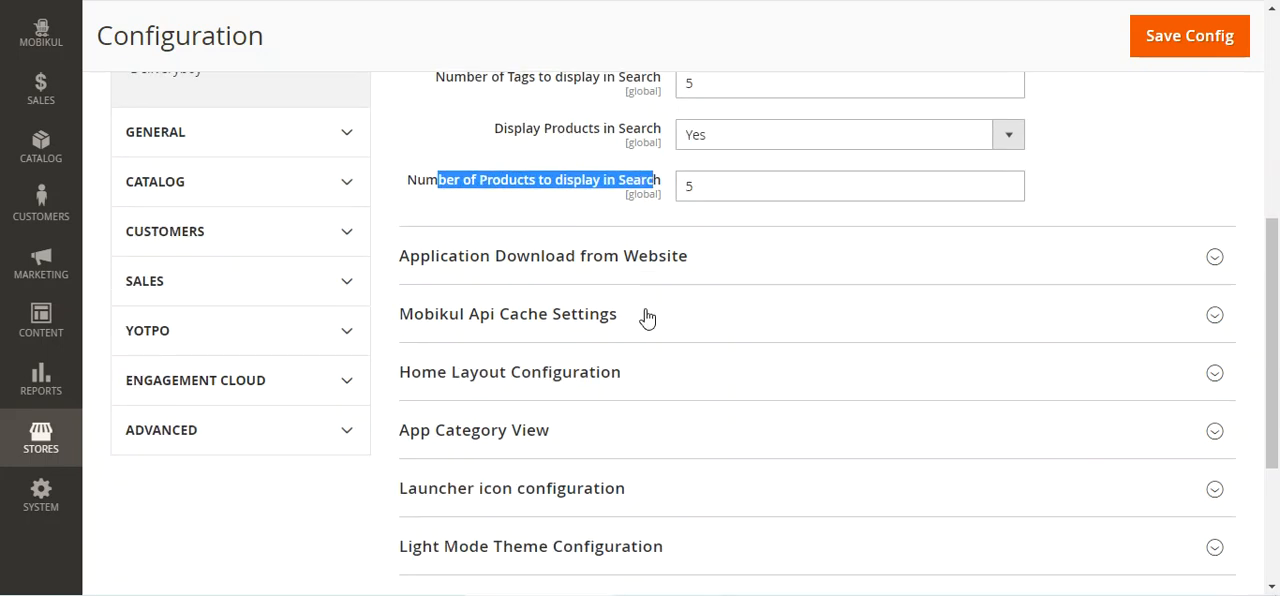
pyautogui.click(645, 192)
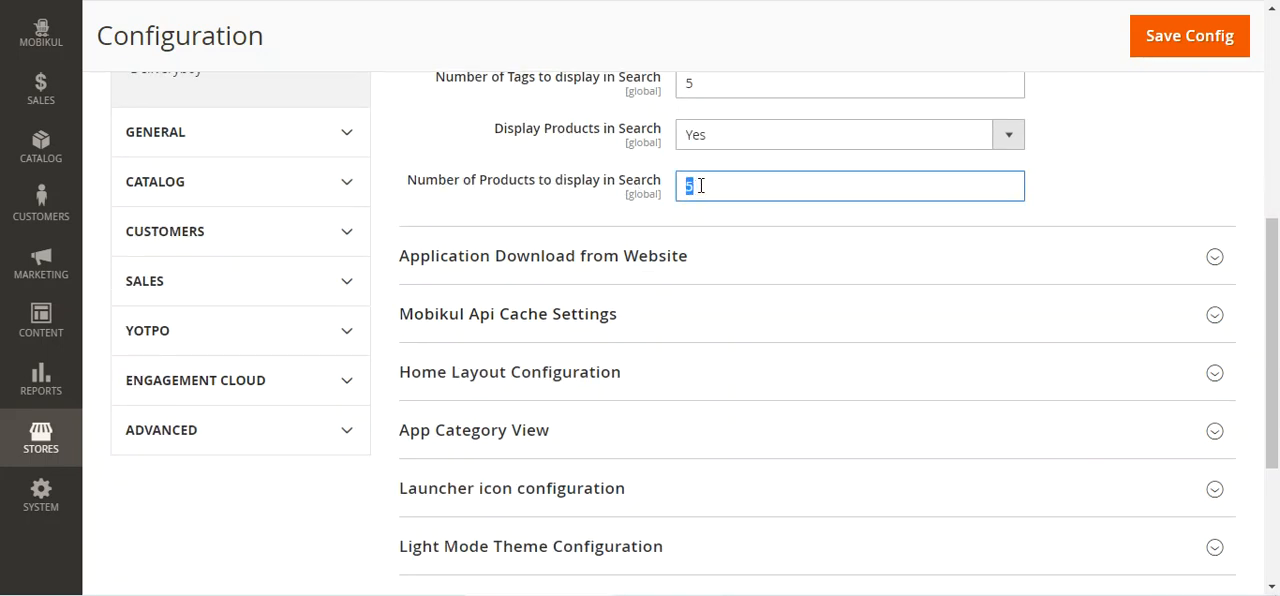
pyautogui.scroll(2, 663, 228)
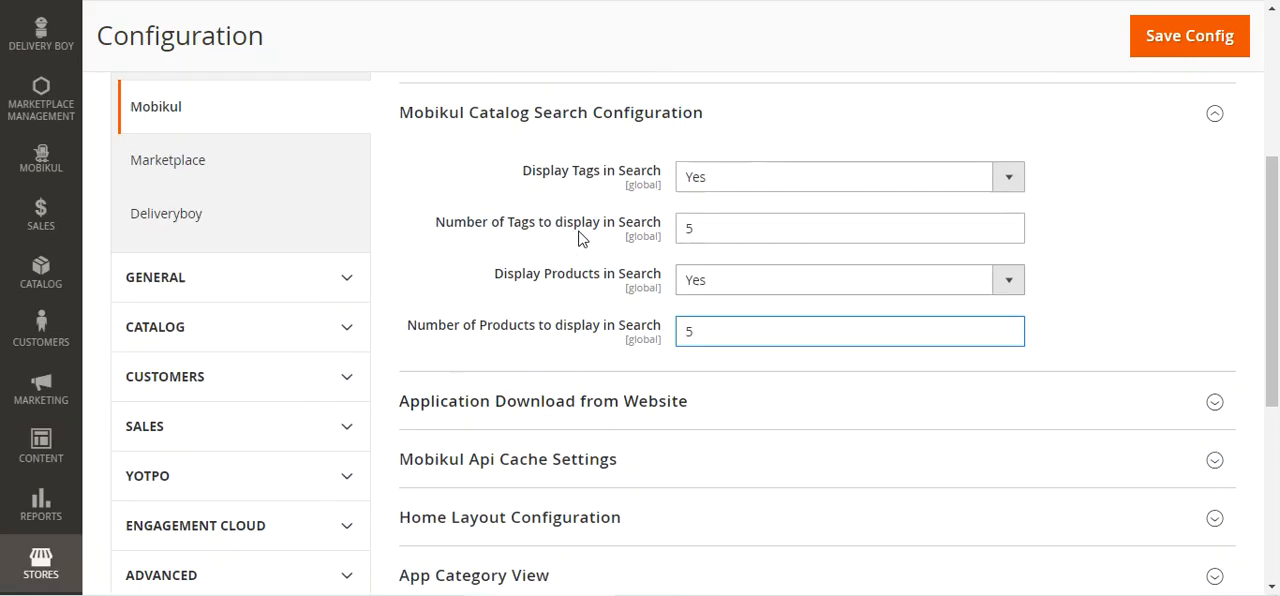
pyautogui.click(523, 155)
# Expand Application Download from Website and examine the Android application download option and the play store application link
pyautogui.click(582, 215)
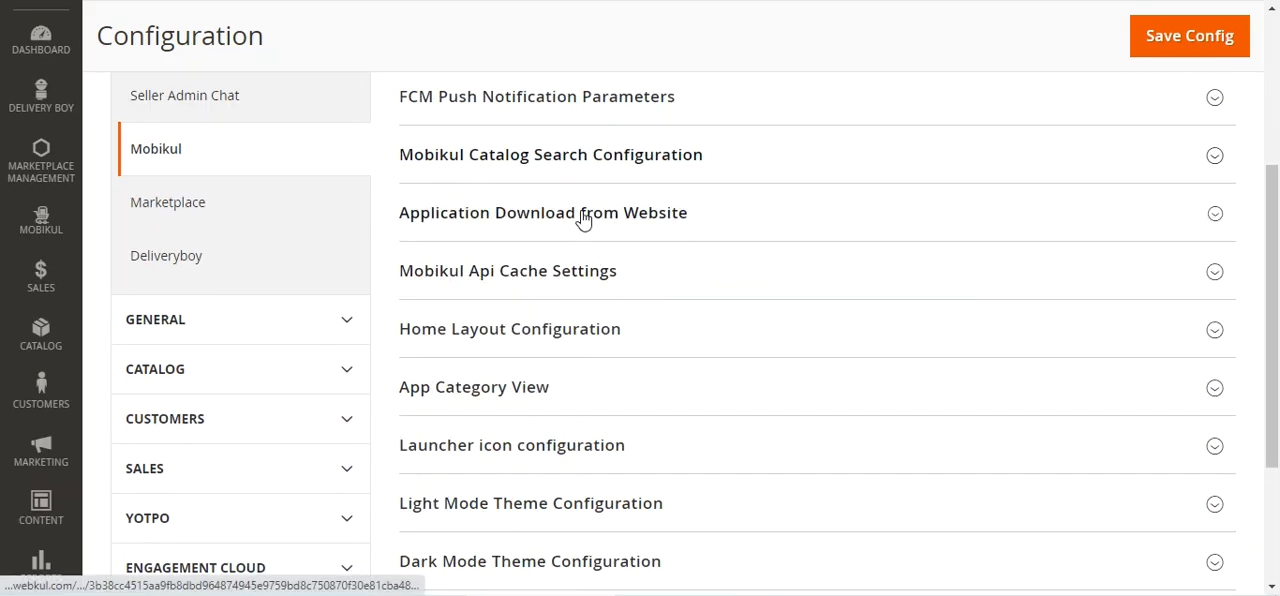
pyautogui.scroll(-1, 1277, 254)
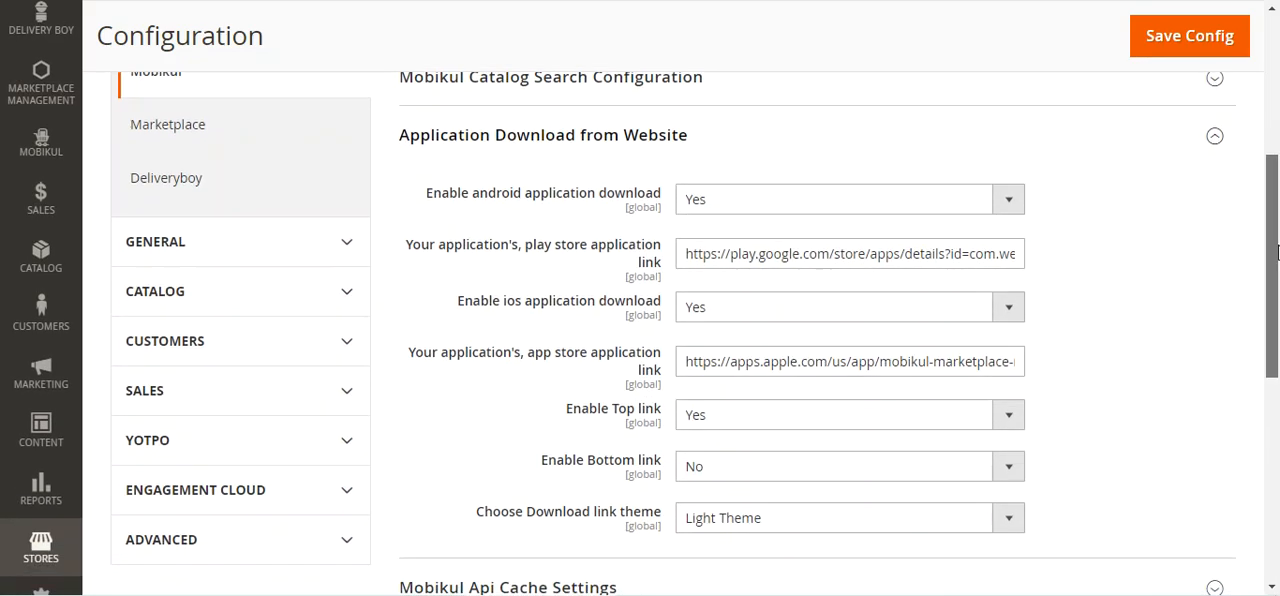
pyautogui.scroll(-1, 1277, 254)
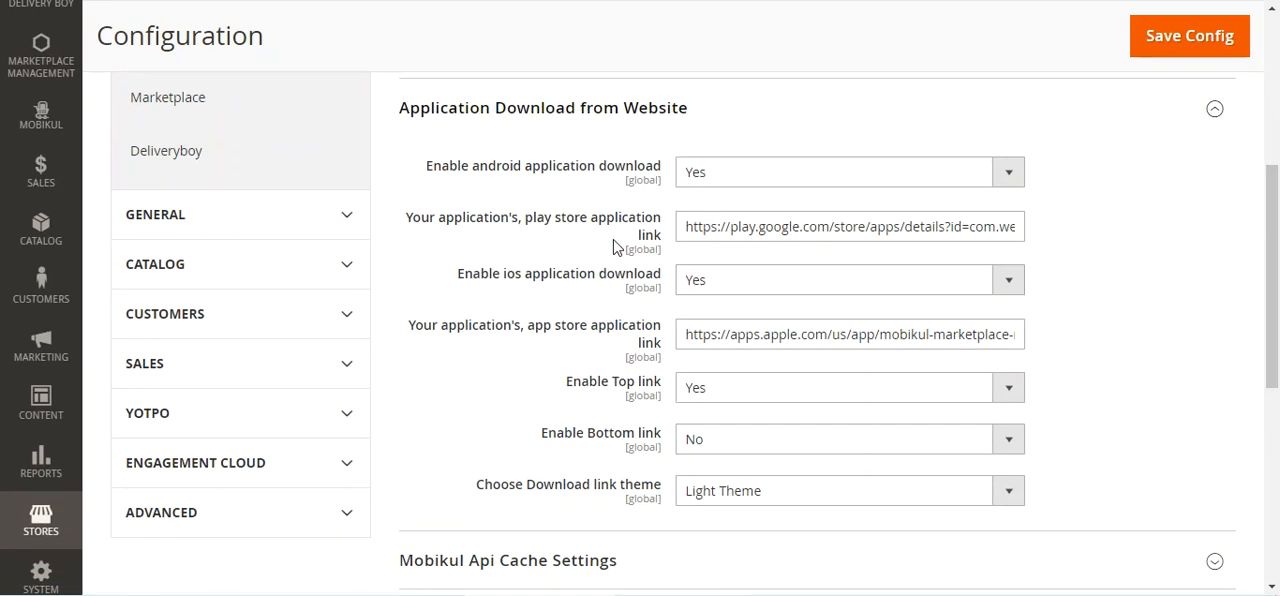
pyautogui.moveTo(461, 186); pyautogui.dragTo(680, 177)
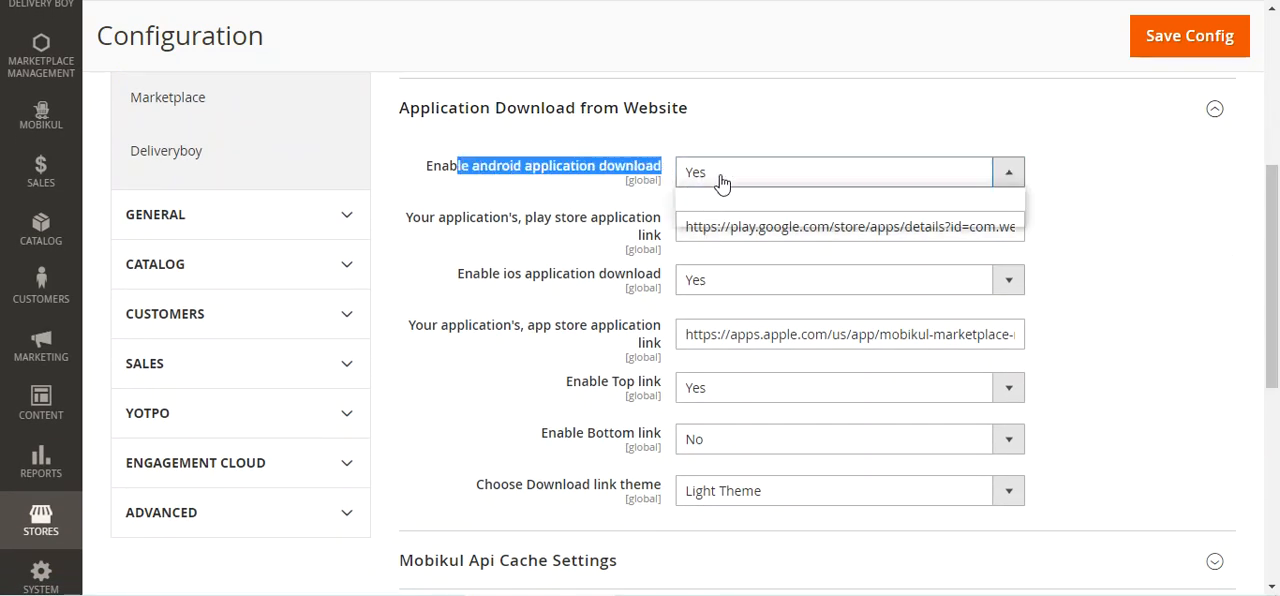
pyautogui.moveTo(420, 222); pyautogui.dragTo(656, 224)
pyautogui.scroll(-1, 523, 211)
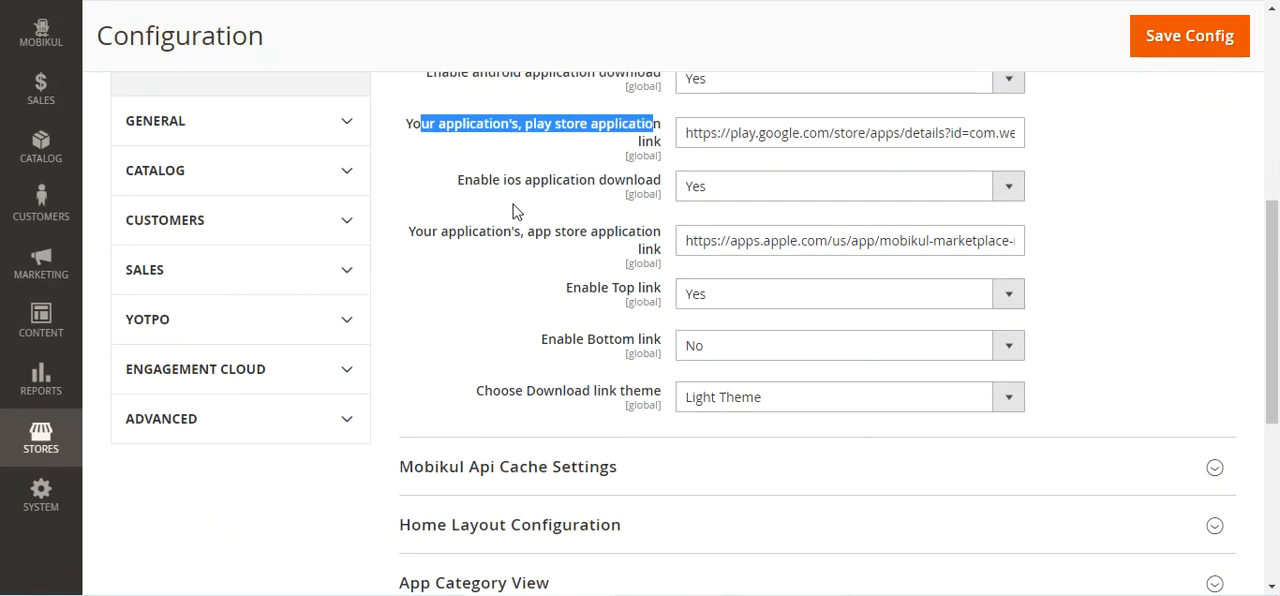
# Examine the iOS application download options and the app store application link
pyautogui.moveTo(474, 186); pyautogui.dragTo(669, 191)
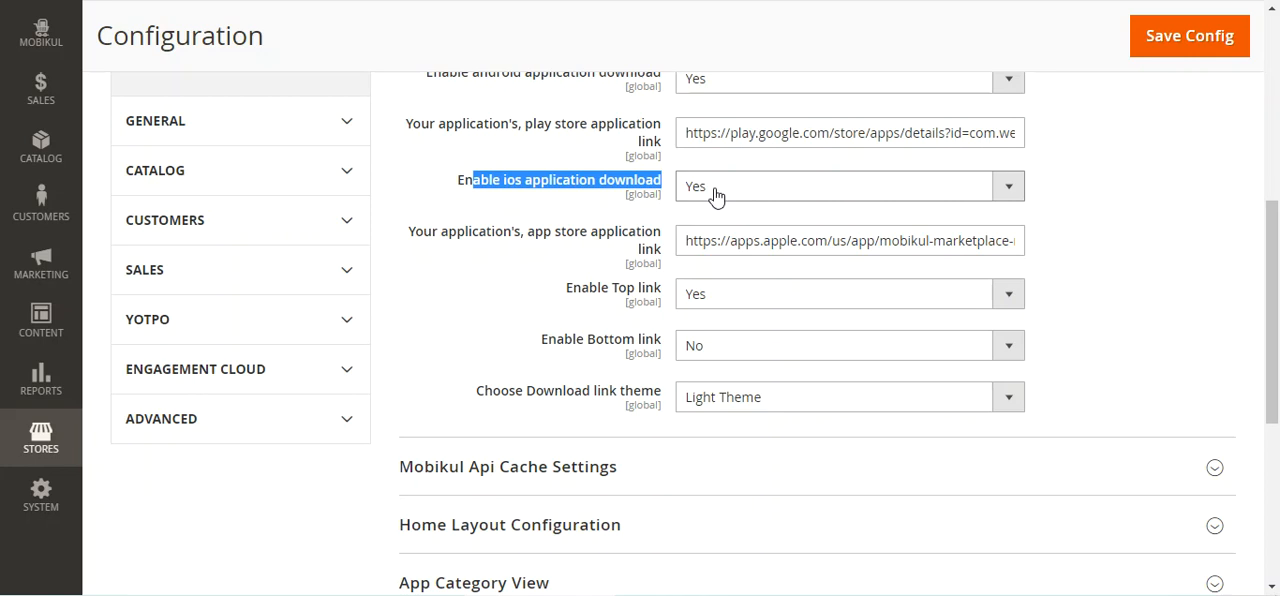
pyautogui.click(714, 197)
pyautogui.click(714, 199)
pyautogui.moveTo(408, 232); pyautogui.dragTo(661, 241)
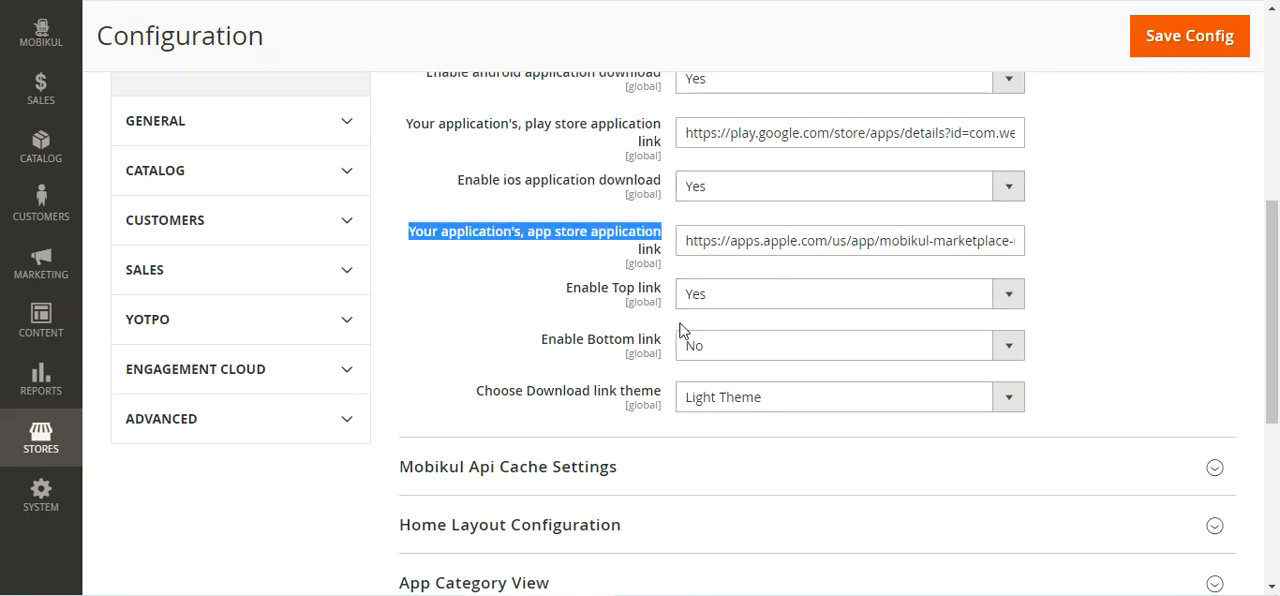
# Examine the Enable Top link options and recheck the Android and iOS application download settings
pyautogui.scroll(-1, 727, 275)
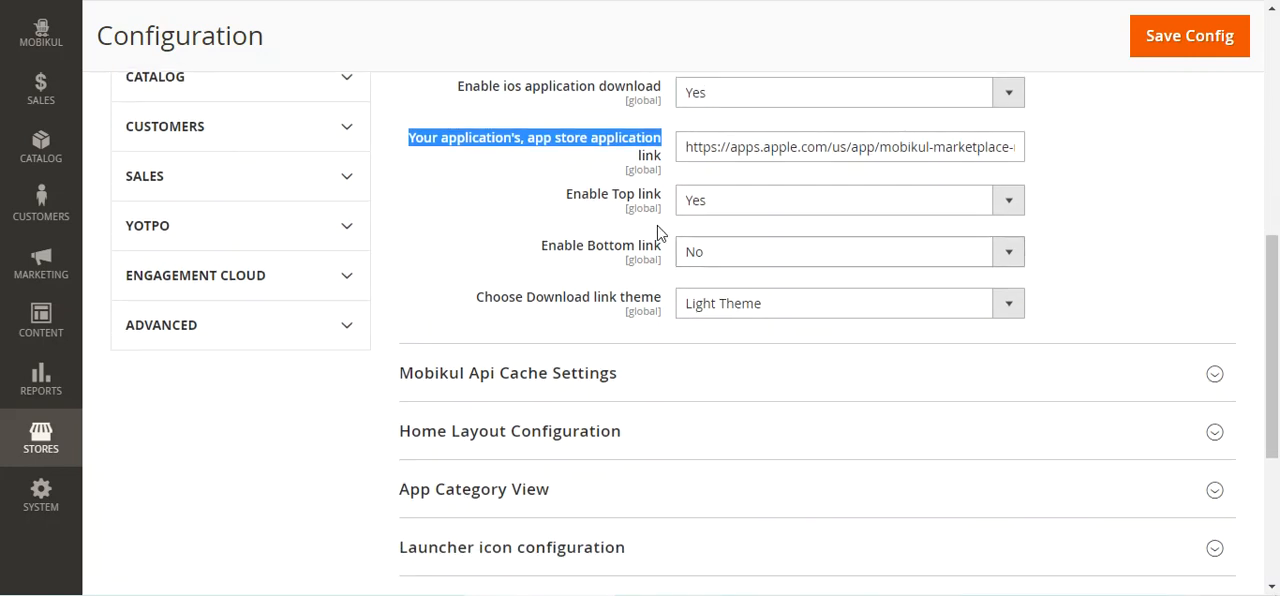
pyautogui.moveTo(574, 200); pyautogui.dragTo(672, 208)
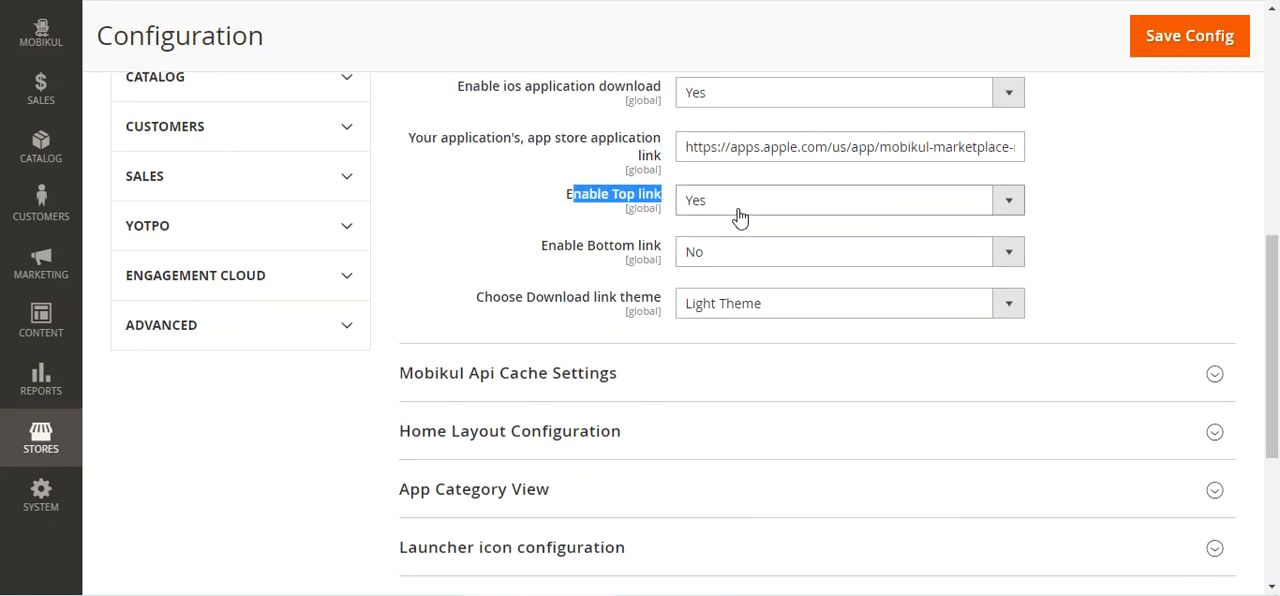
pyautogui.click(738, 210)
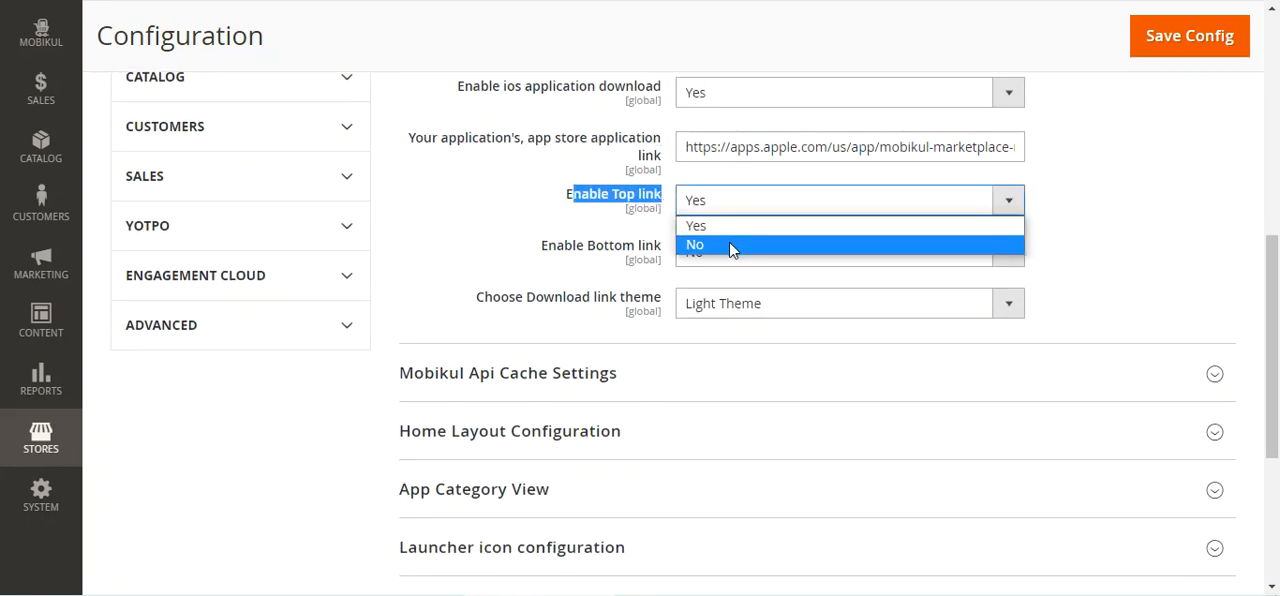
pyautogui.click(516, 206)
pyautogui.scroll(2, 523, 212)
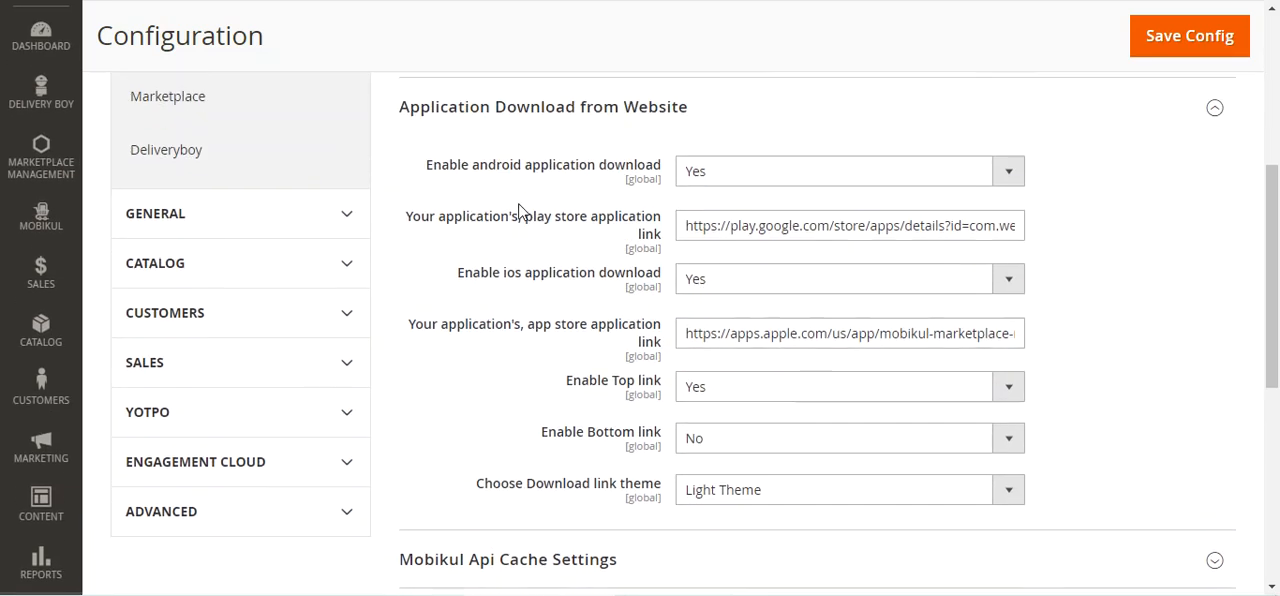
pyautogui.doubleClick(463, 170)
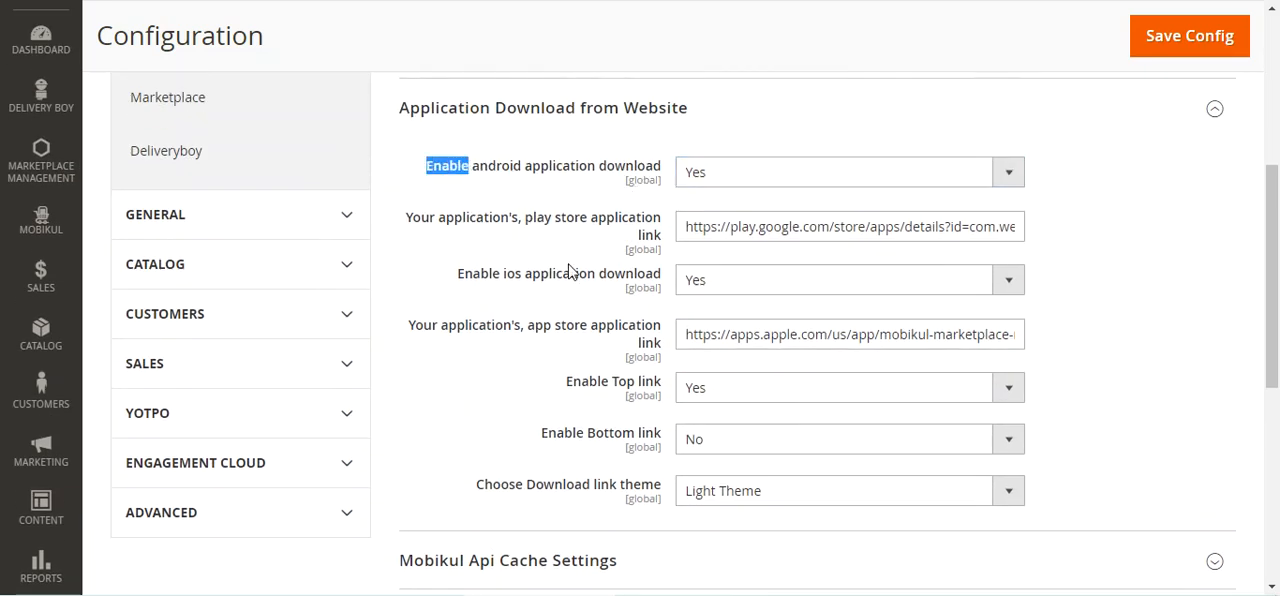
pyautogui.moveTo(490, 279); pyautogui.dragTo(657, 325)
# Set Enable Bottom link to Yes for the website's application download
pyautogui.scroll(-2, 657, 325)
pyautogui.moveTo(562, 257); pyautogui.dragTo(656, 251)
pyautogui.click(717, 258)
pyautogui.click(712, 276)
# Examine the available download link themes and collapse Application Download from Website
pyautogui.moveTo(501, 309); pyautogui.dragTo(671, 321)
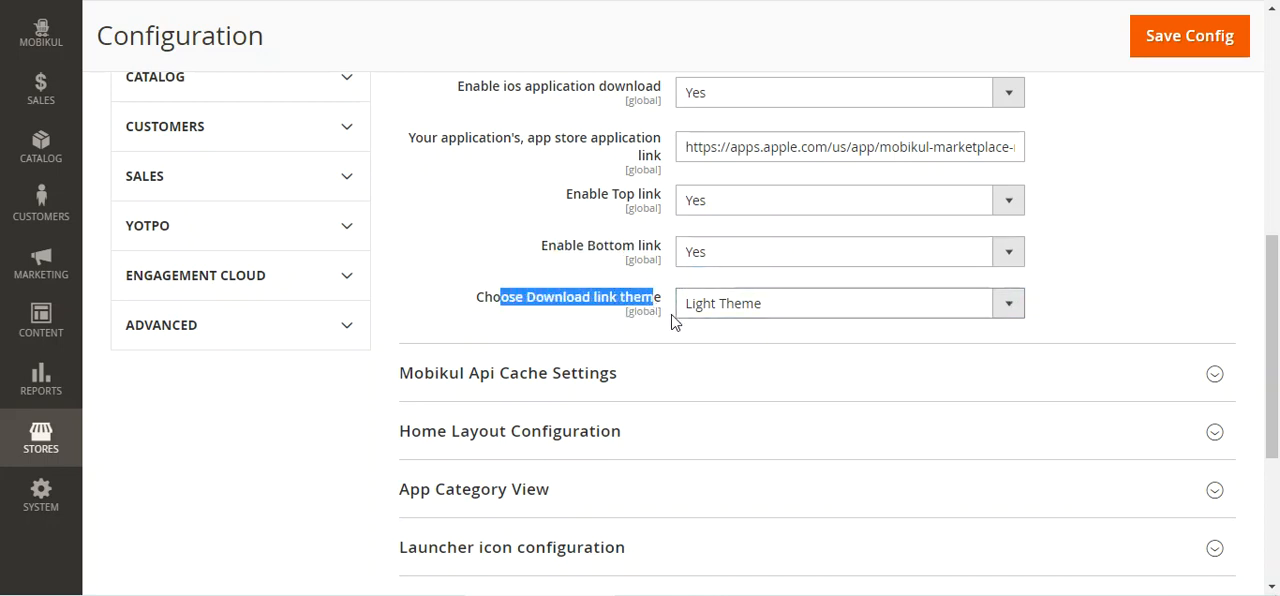
pyautogui.click(760, 312)
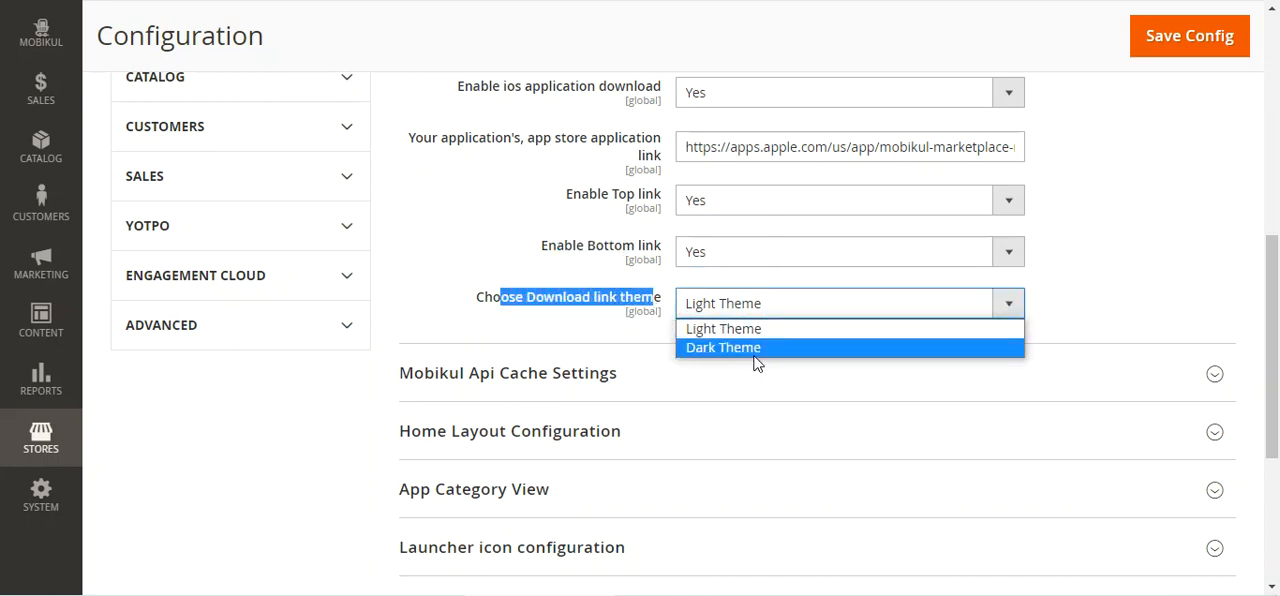
pyautogui.click(557, 340)
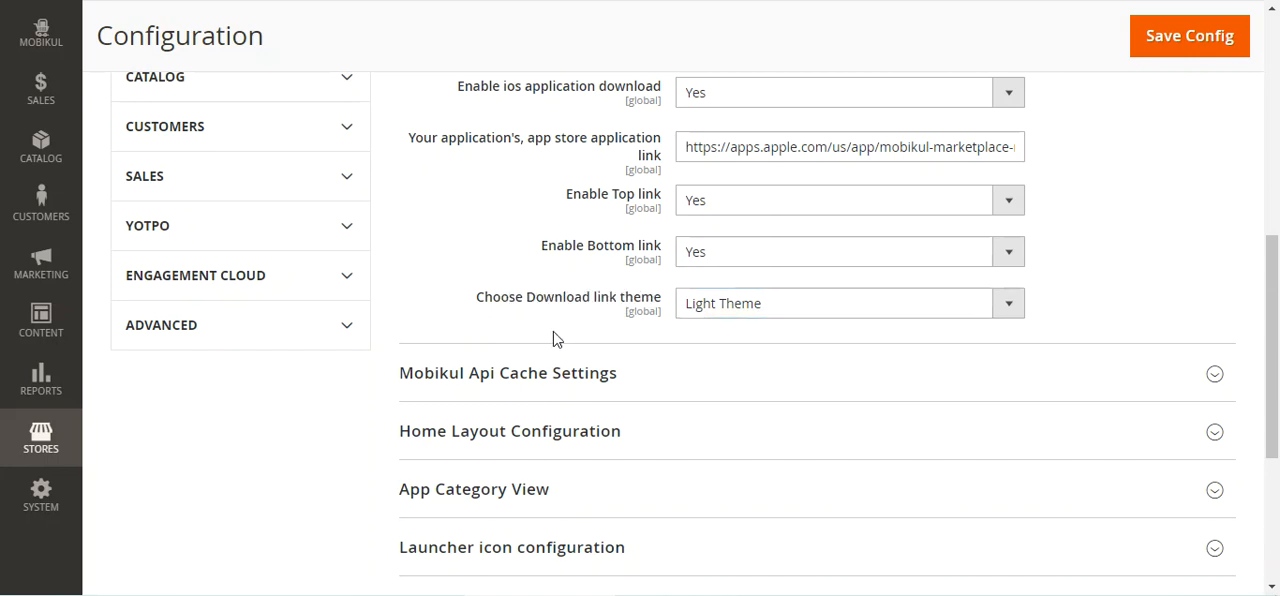
pyautogui.scroll(2, 560, 322)
pyautogui.click(556, 115)
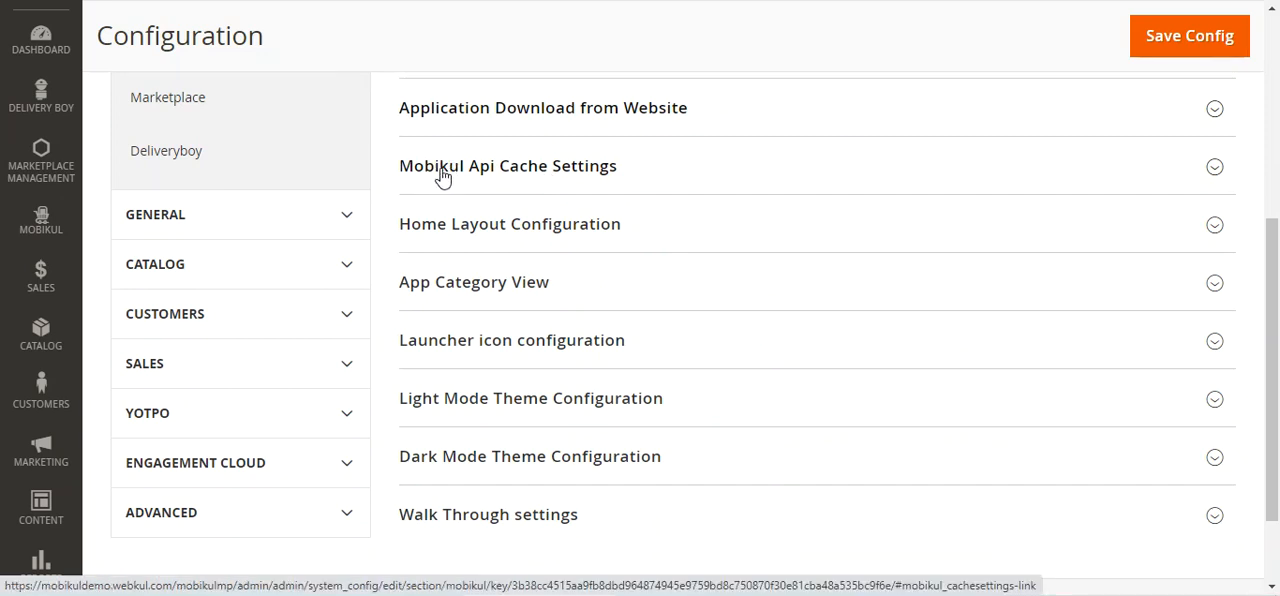
# Expand Mobikul Api Cache Settings, review the refresh cache rate with its help note and the clear cache option, and collapse the section
pyautogui.click(577, 178)
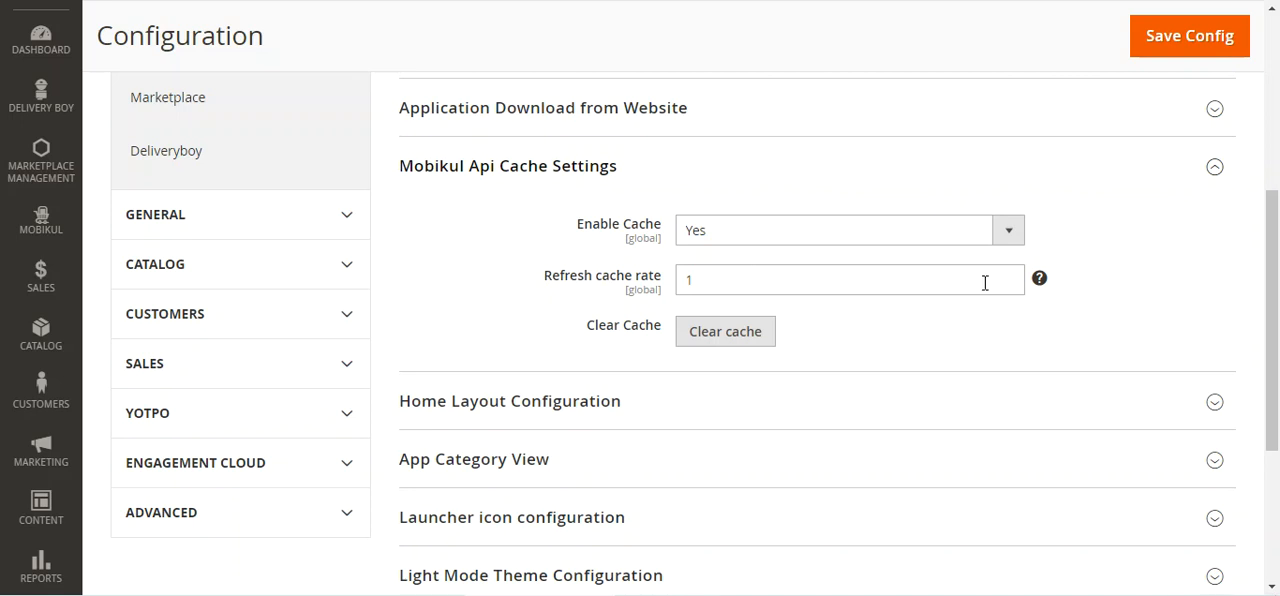
pyautogui.moveTo(1040, 288)
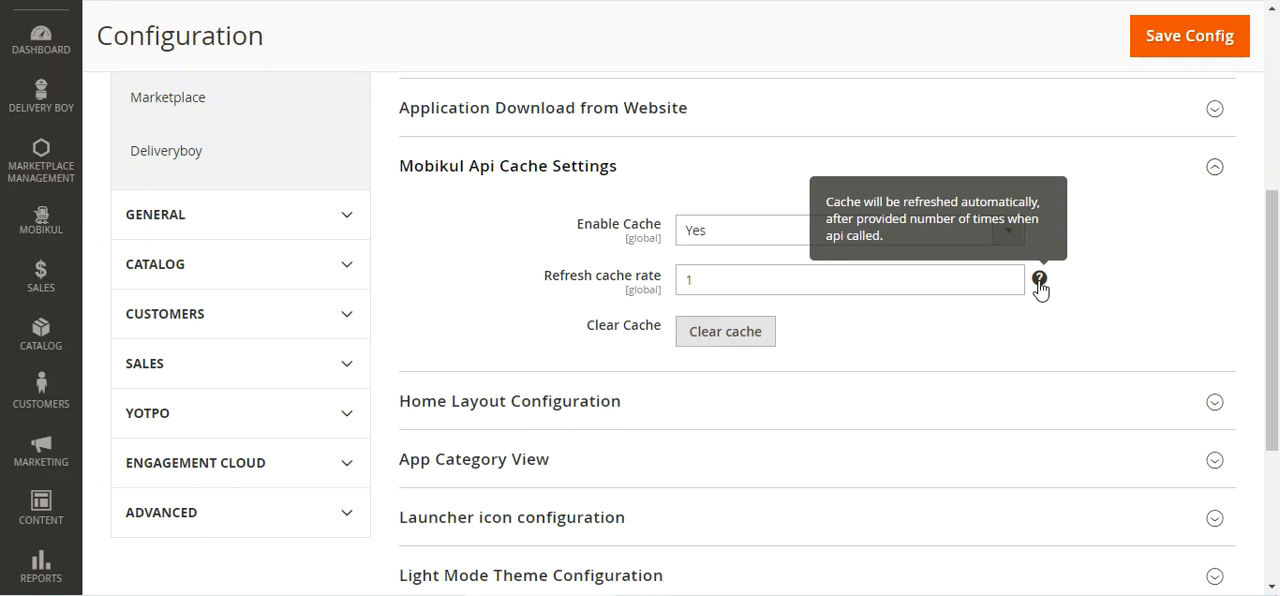
pyautogui.click(772, 279)
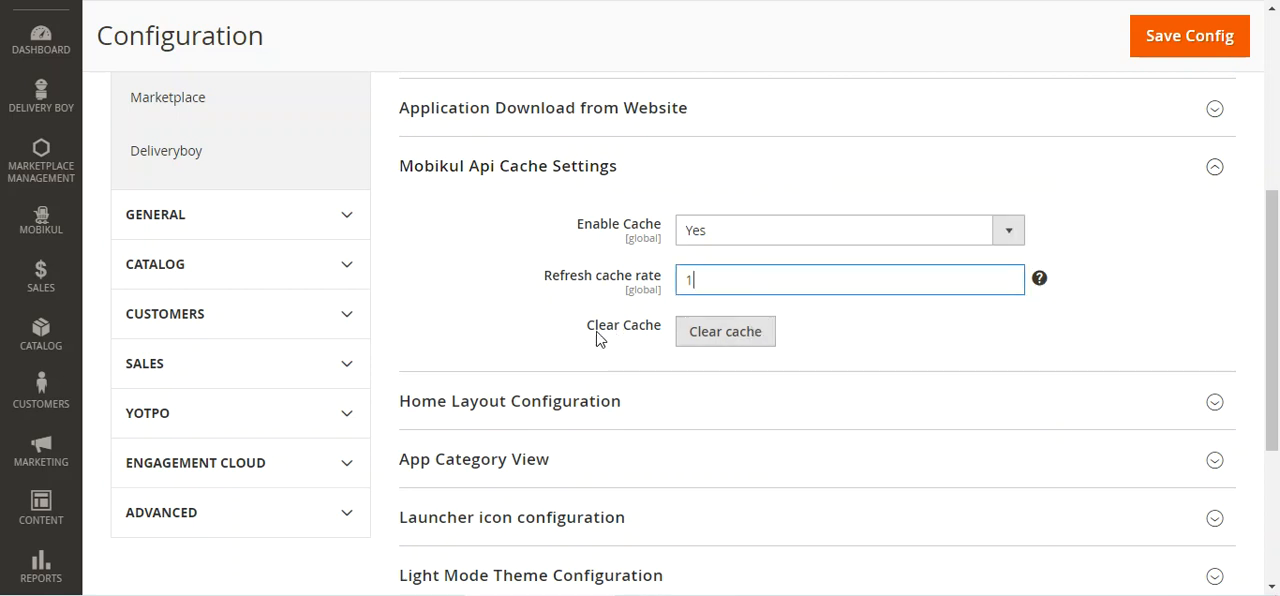
pyautogui.moveTo(598, 330); pyautogui.dragTo(656, 332)
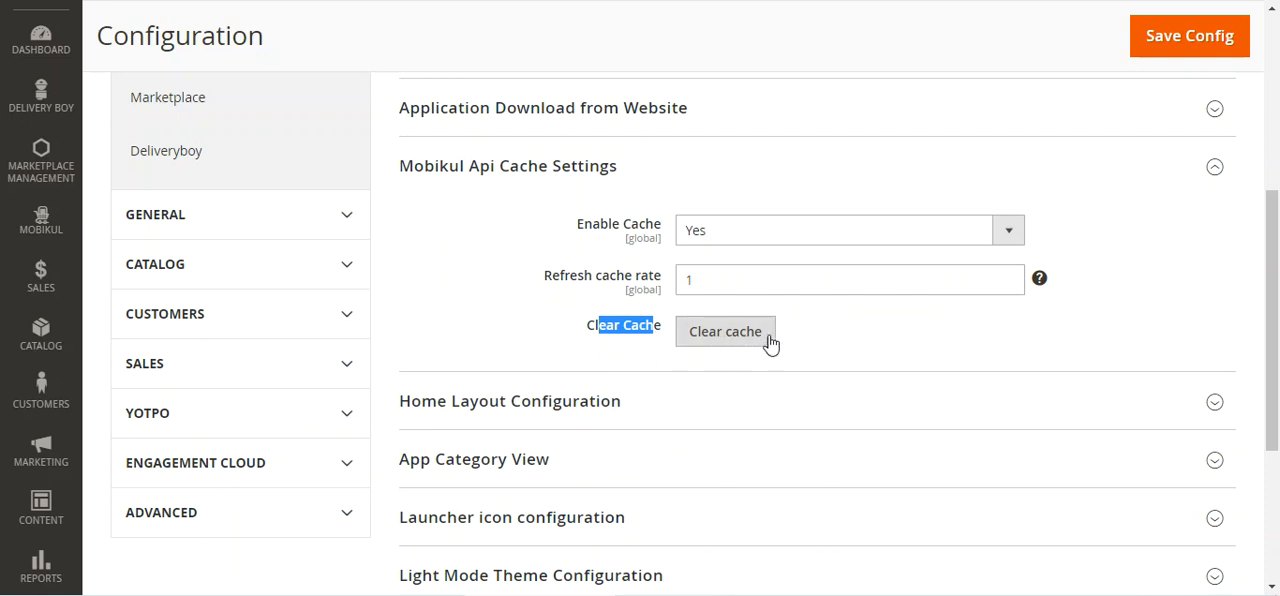
pyautogui.click(432, 179)
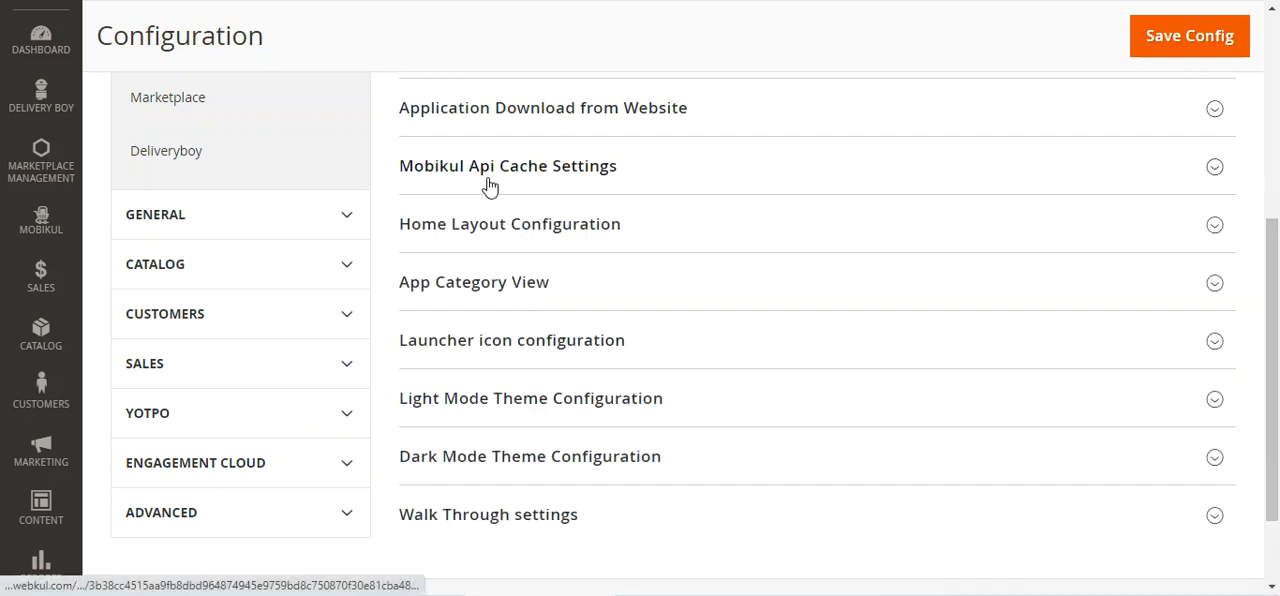
# Expand Home Layout Configuration, examine the available layout types, and collapse the section
pyautogui.click(490, 233)
pyautogui.click(761, 298)
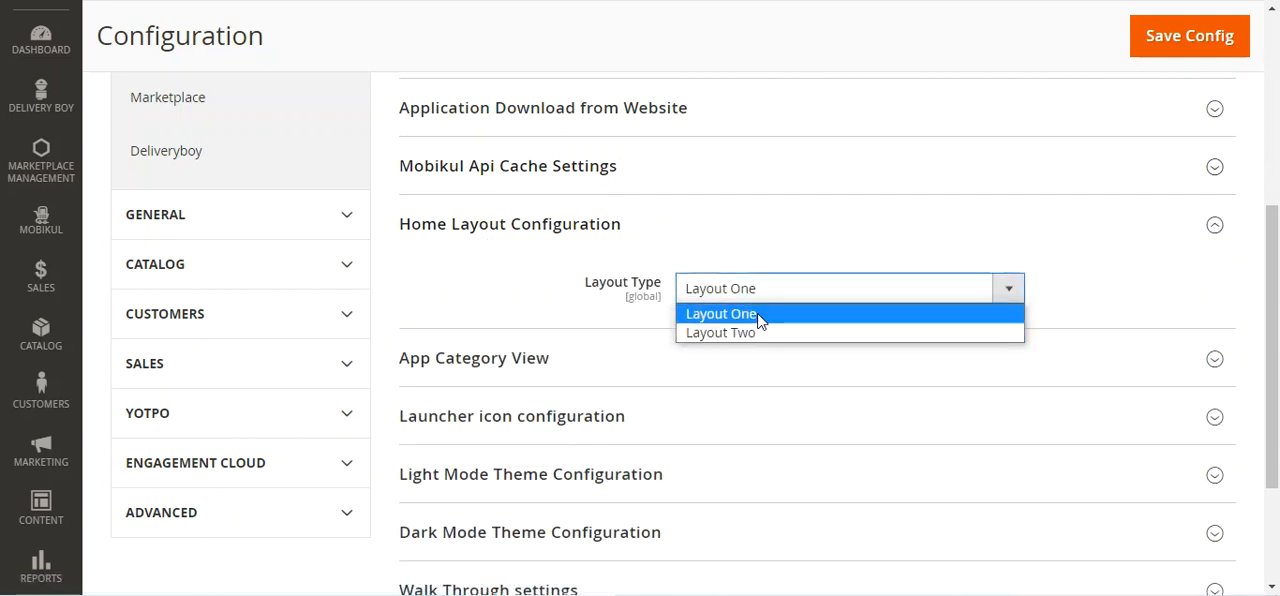
pyautogui.click(519, 240)
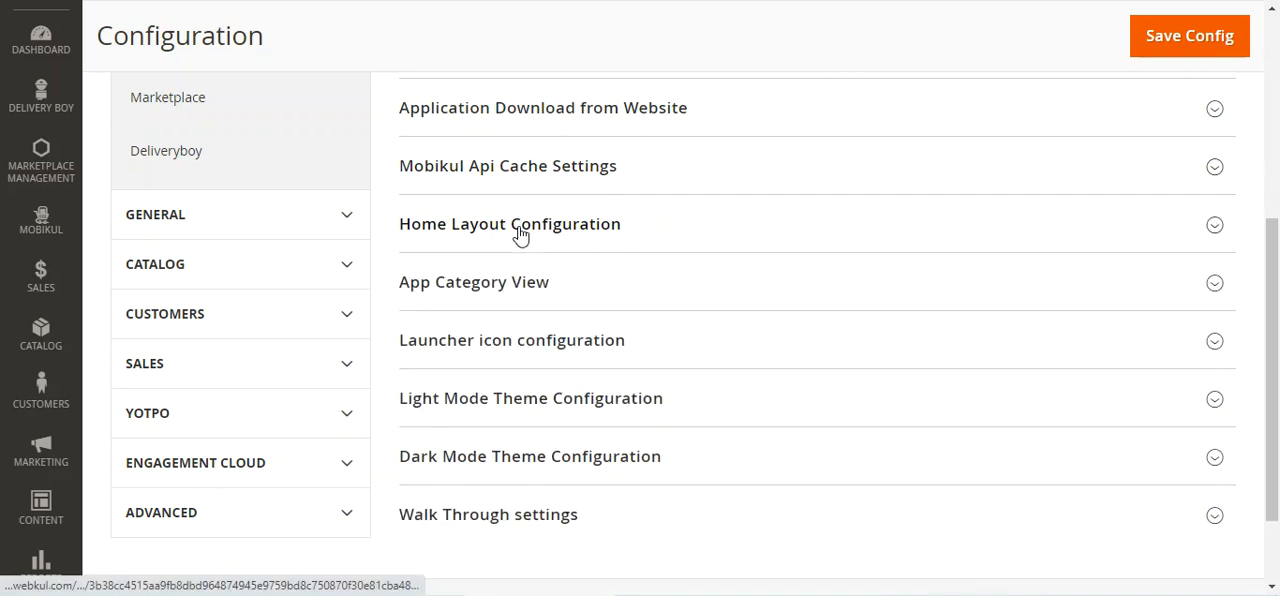
# Expand App Category View, examine the category type options, and collapse the section
pyautogui.click(486, 292)
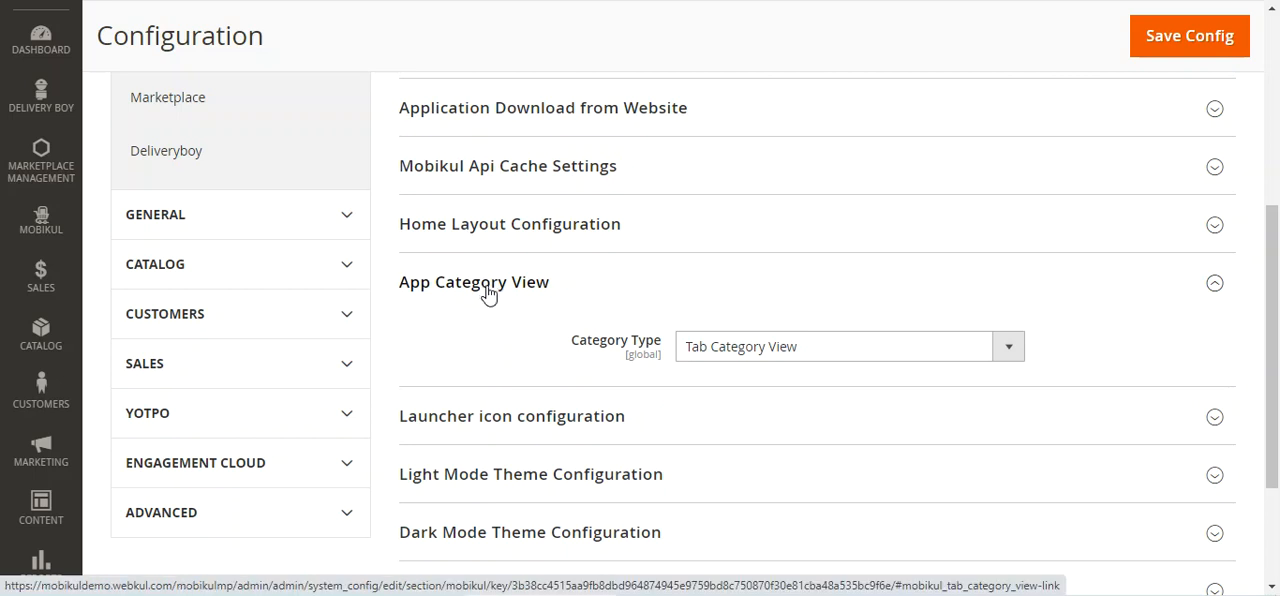
pyautogui.click(830, 350)
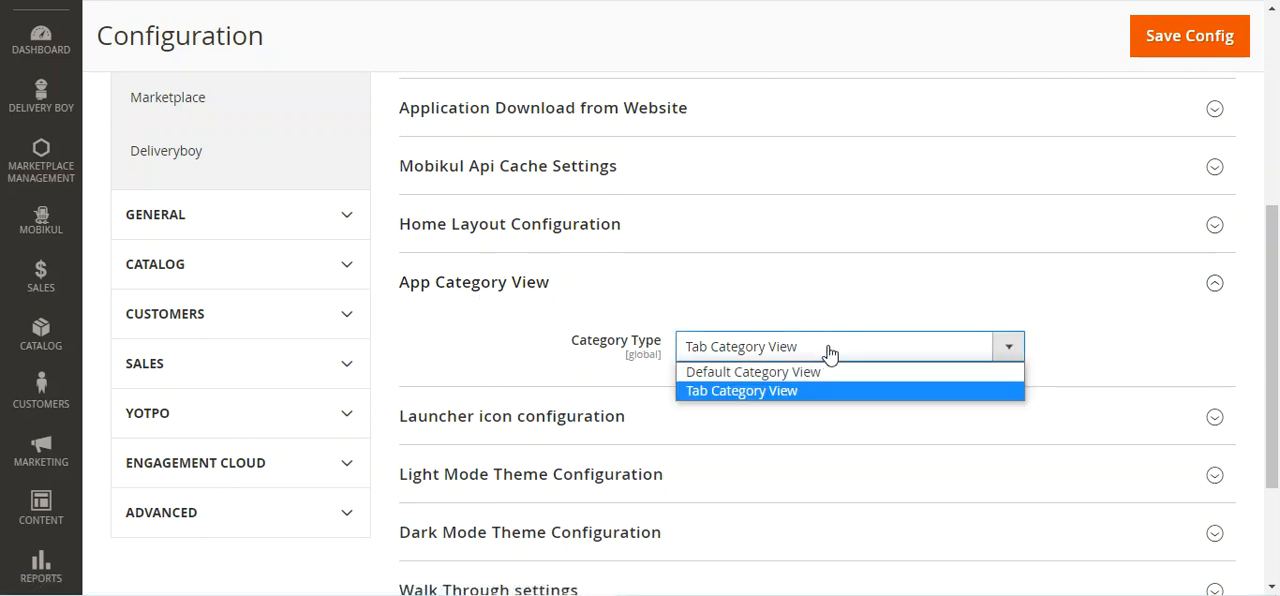
pyautogui.click(466, 291)
# Expand Launcher icon configuration, examine the launcher icon types, and collapse the section
pyautogui.scroll(-1, 523, 351)
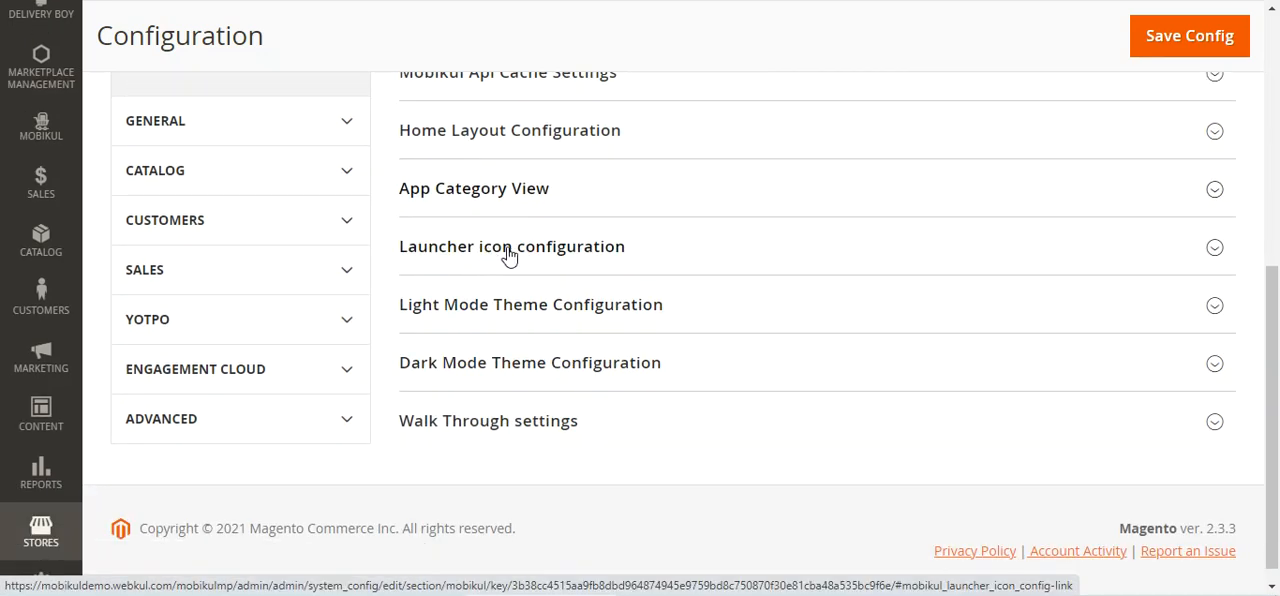
pyautogui.click(508, 256)
pyautogui.click(758, 319)
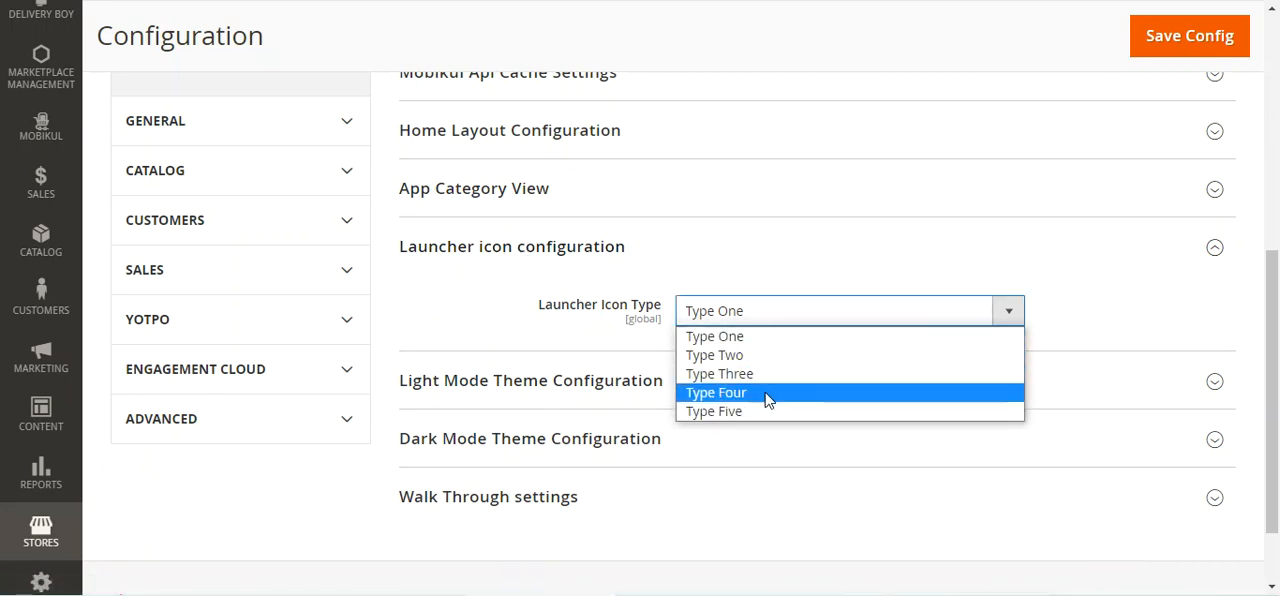
pyautogui.click(477, 323)
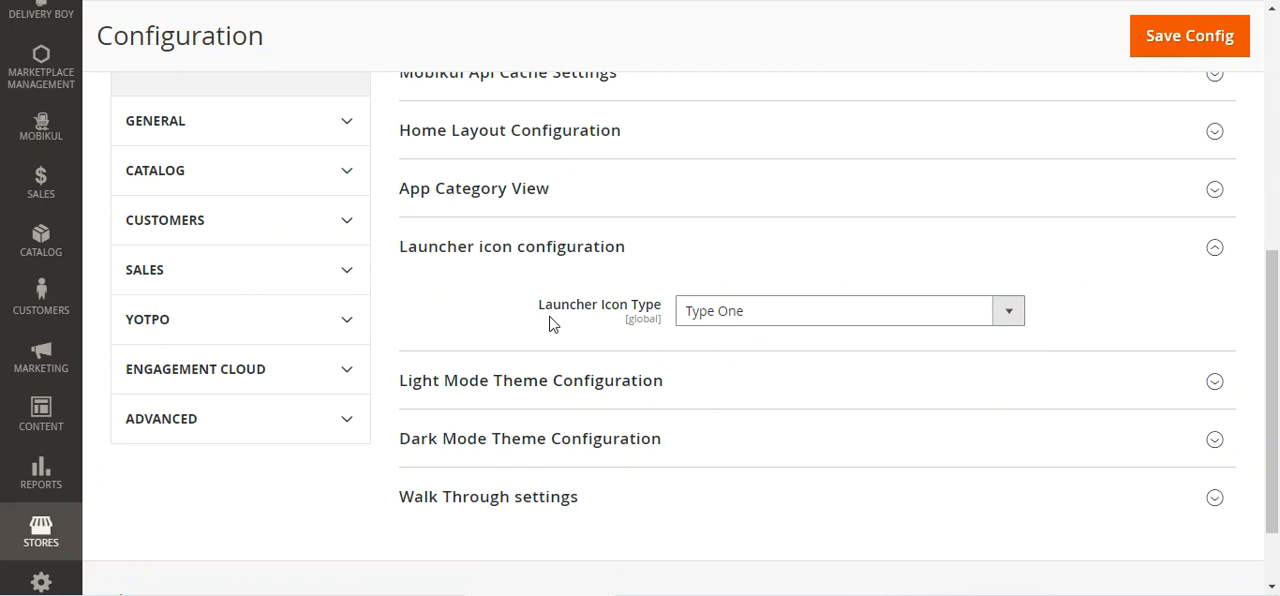
pyautogui.click(496, 250)
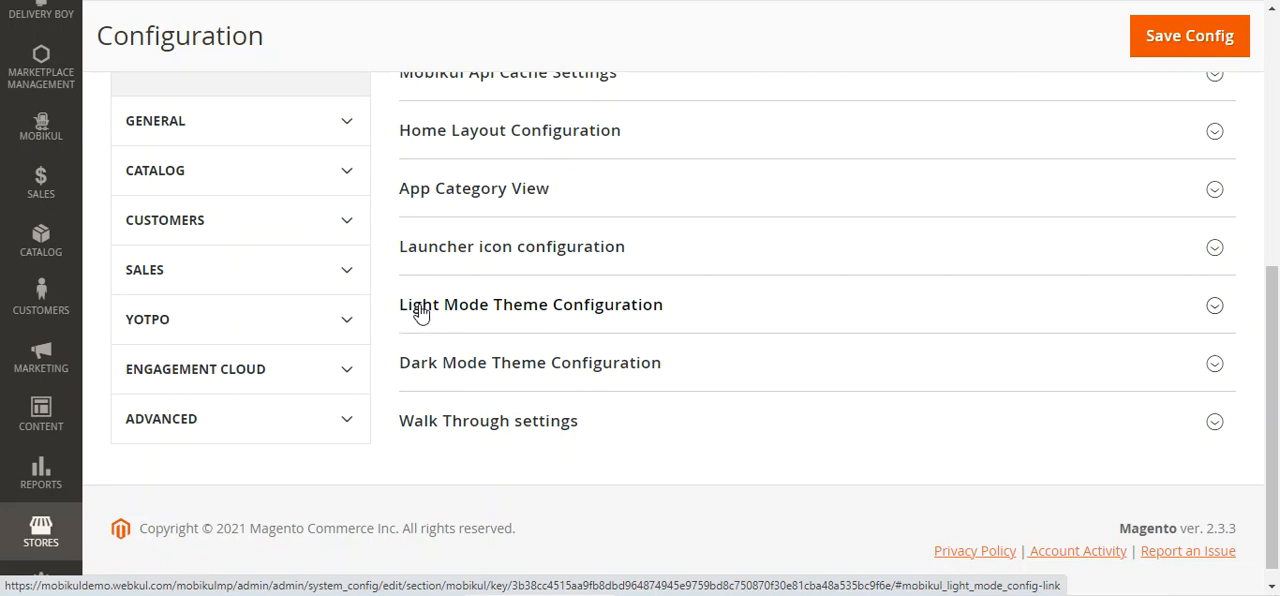
# Expand Light Mode Theme Configuration and examine the app preview, color settings, and app logo and splash image upload options
pyautogui.click(550, 305)
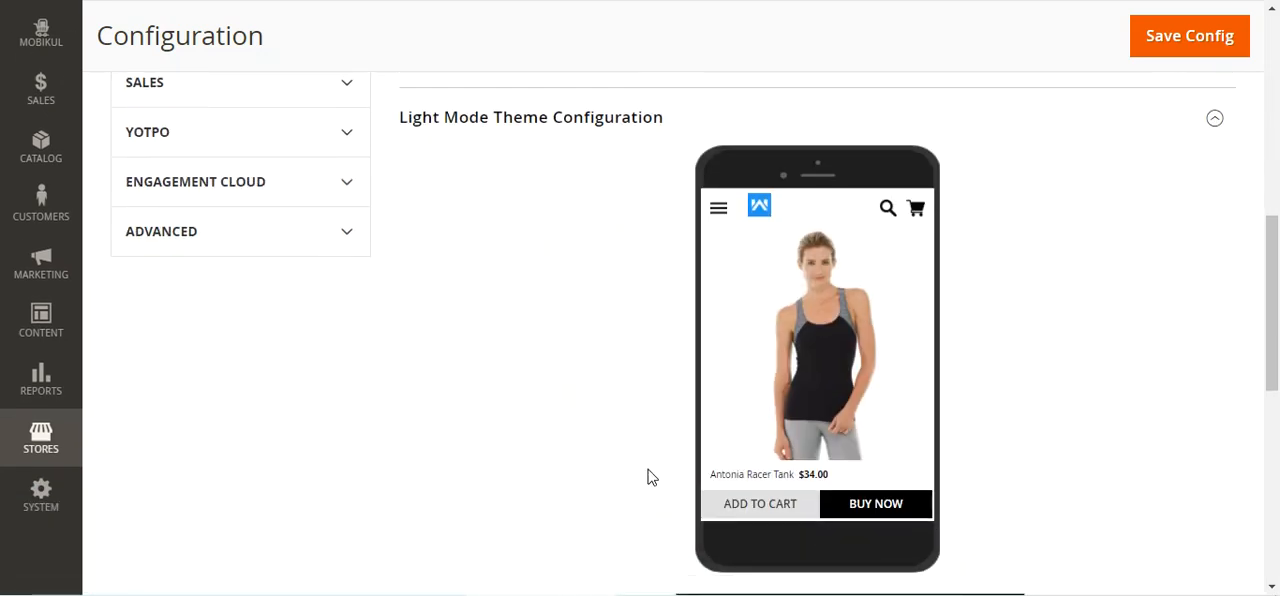
pyautogui.scroll(-4, 778, 423)
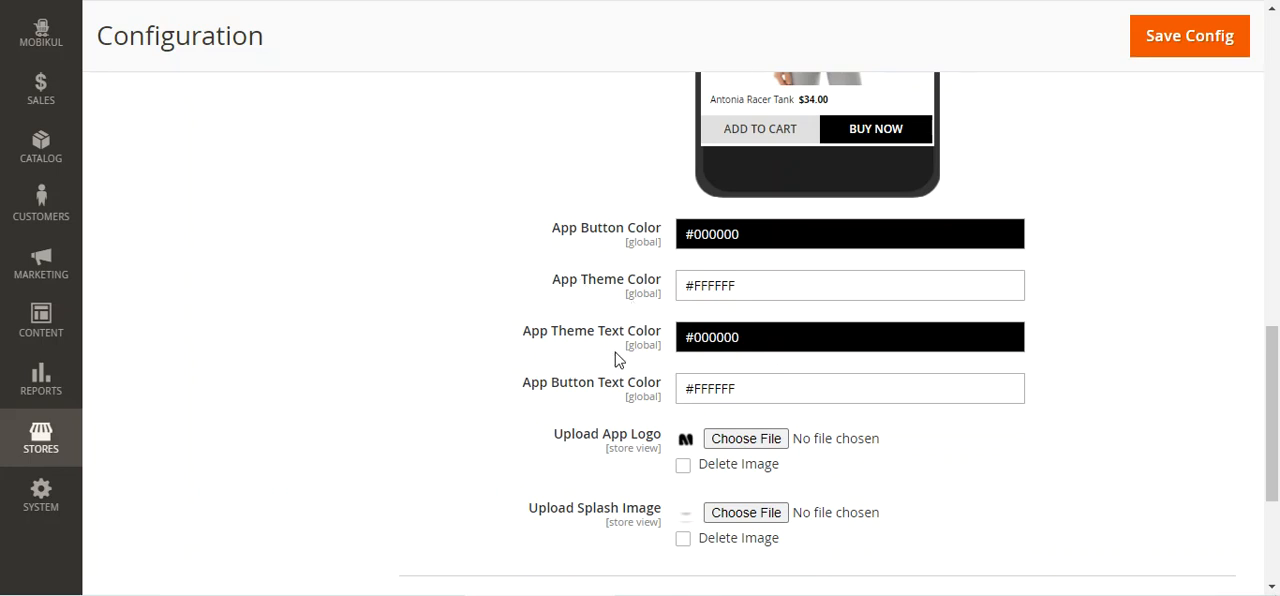
pyautogui.scroll(-1, 650, 365)
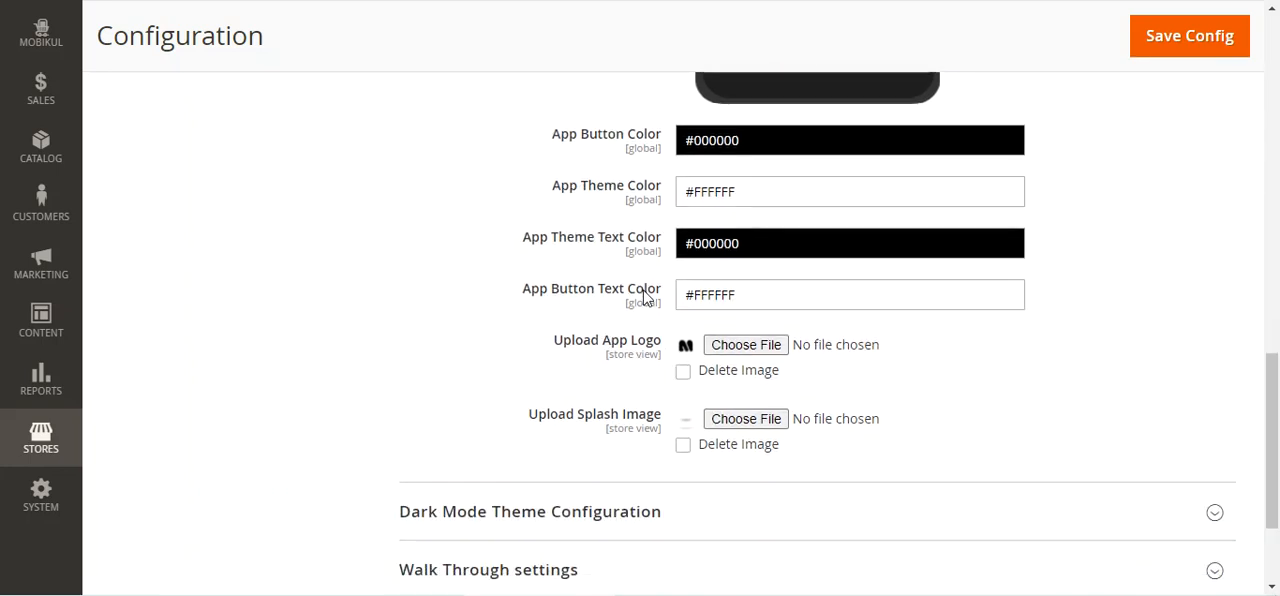
pyautogui.moveTo(571, 348); pyautogui.dragTo(660, 342)
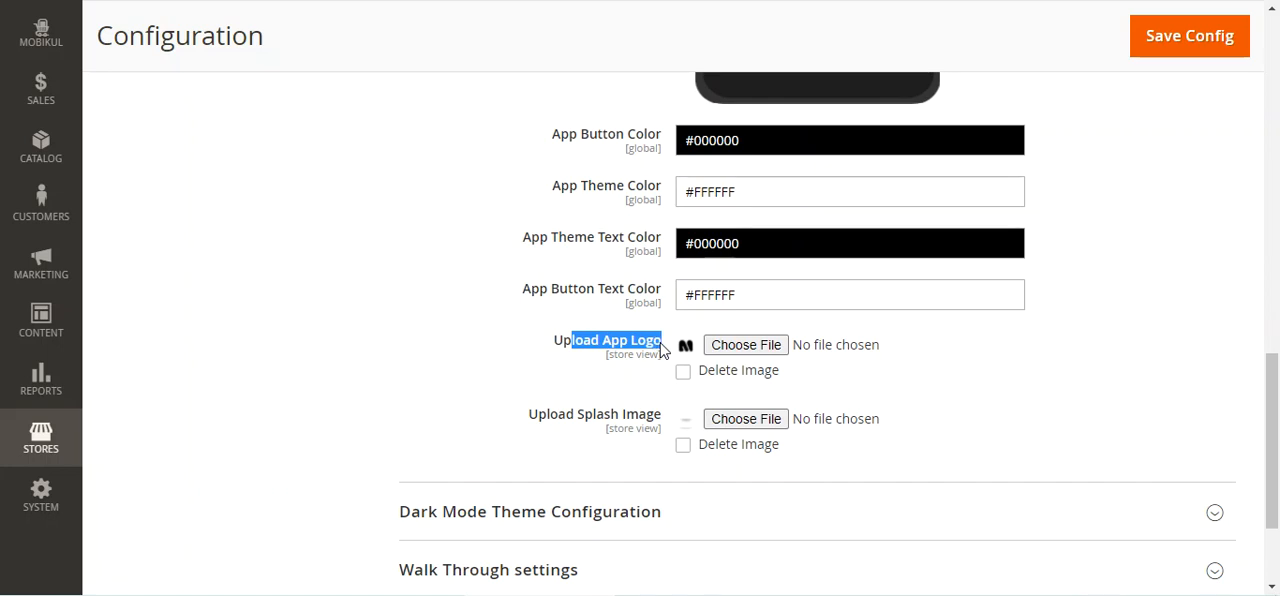
pyautogui.moveTo(540, 422); pyautogui.dragTo(662, 421)
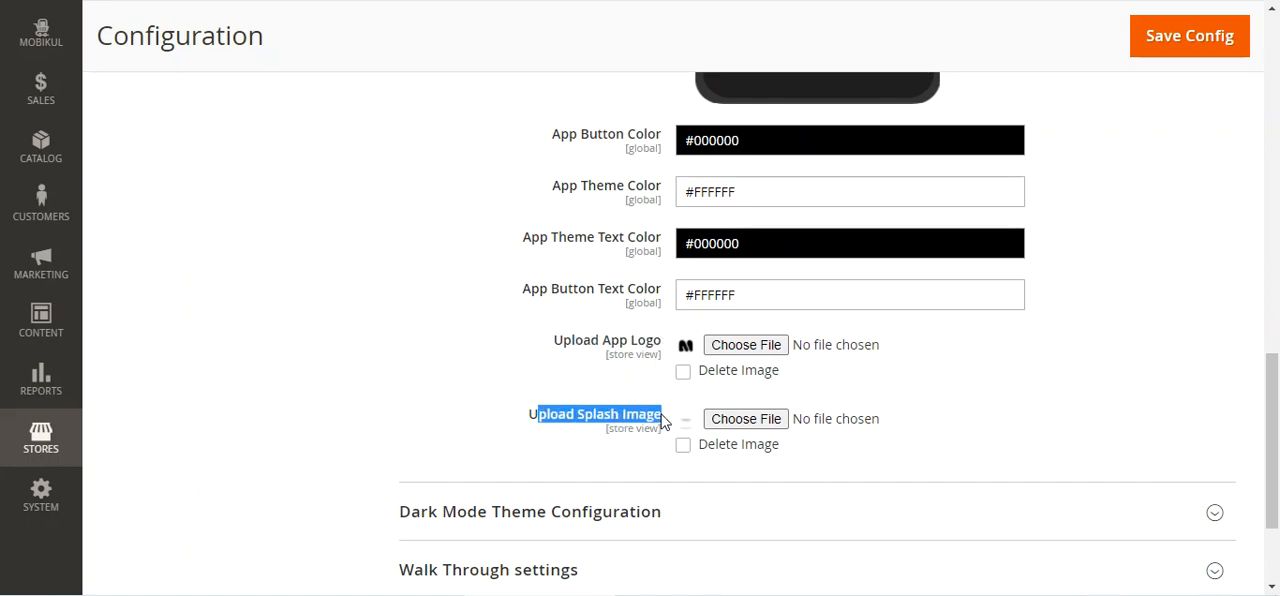
pyautogui.scroll(5, 697, 440)
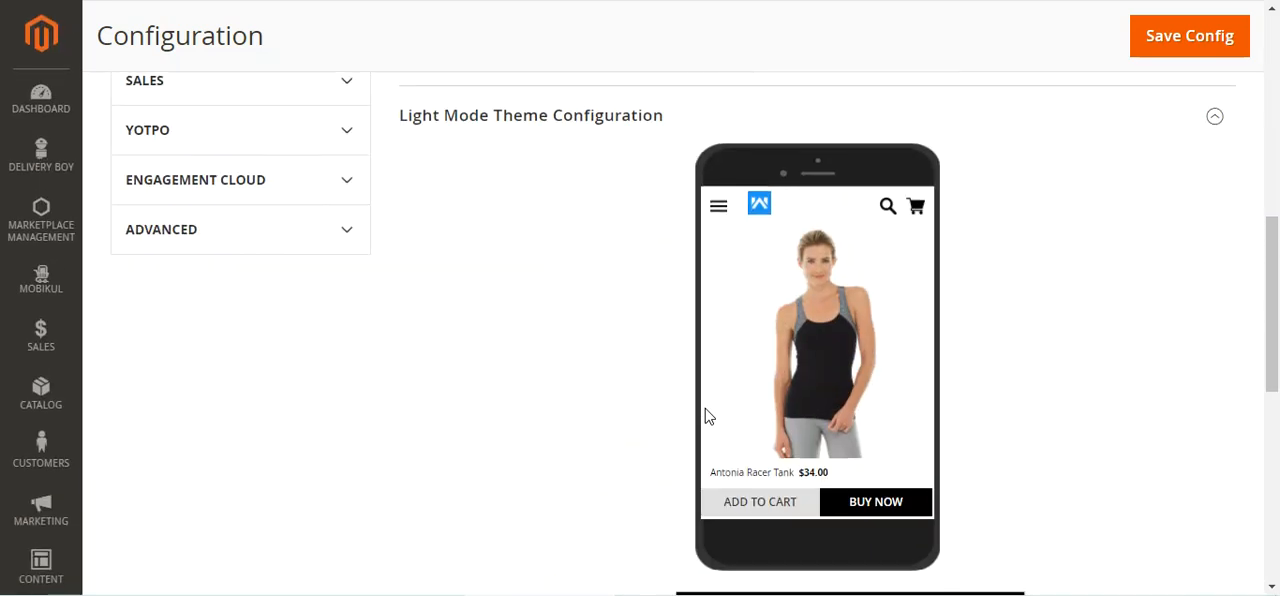
pyautogui.scroll(-2, 704, 409)
pyautogui.scroll(-5, 605, 375)
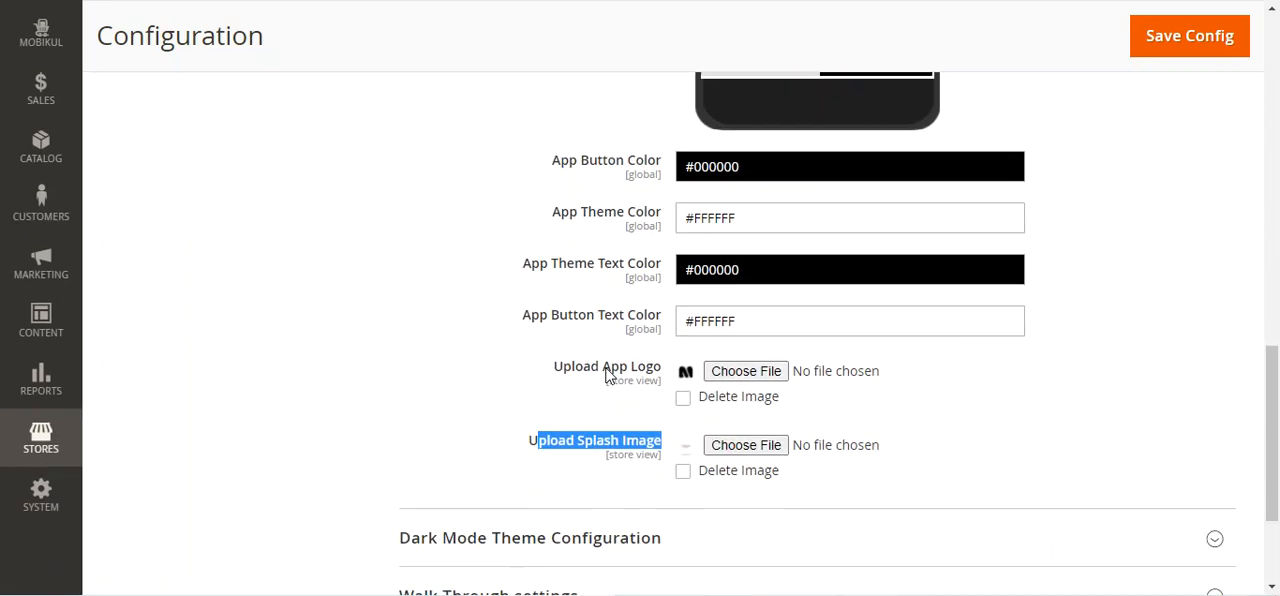
# Expand Dark Mode Theme Configuration and review its button, theme and text color settings and image uploads, comparing the preview with light mode
pyautogui.click(482, 344)
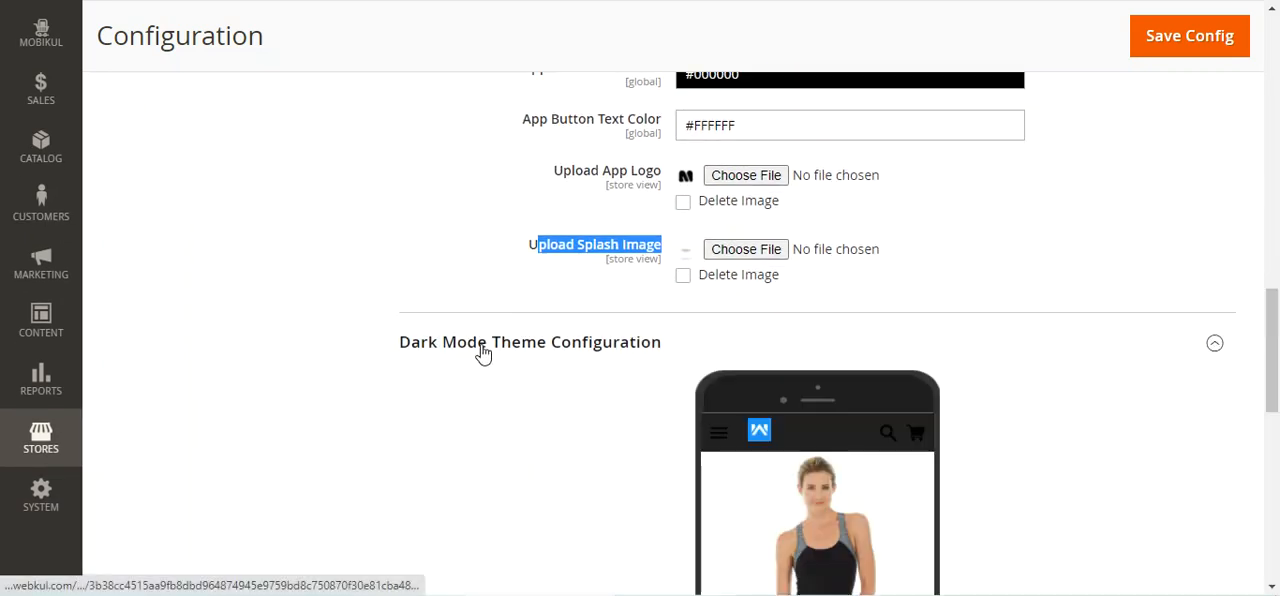
pyautogui.scroll(-3, 534, 366)
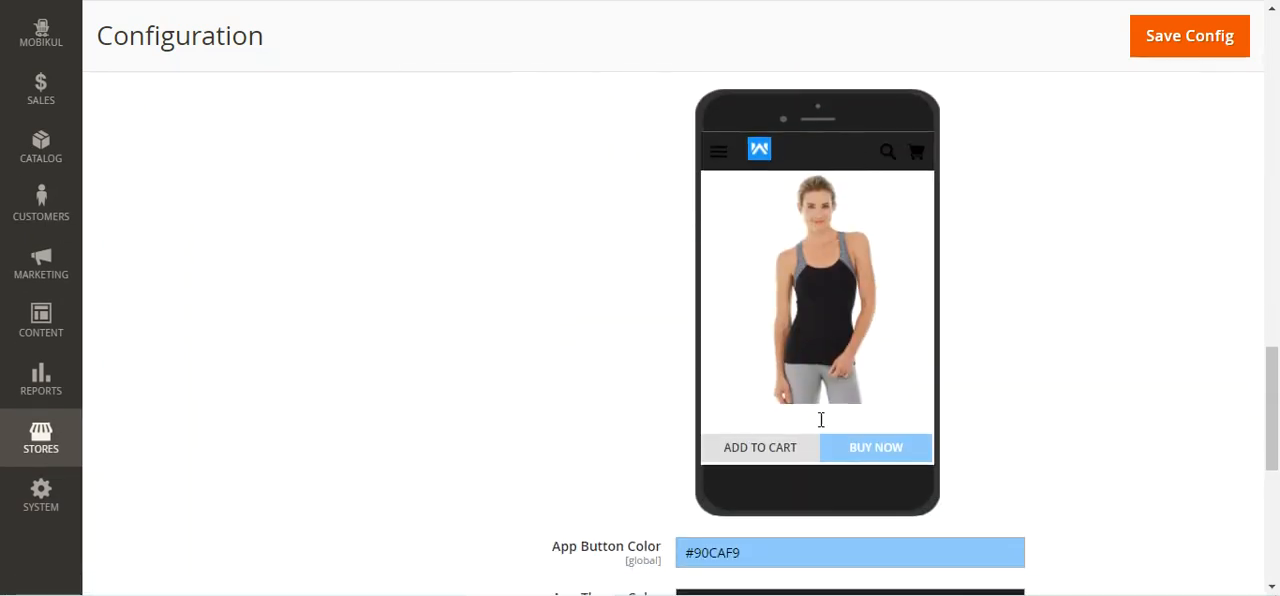
pyautogui.scroll(10, 798, 190)
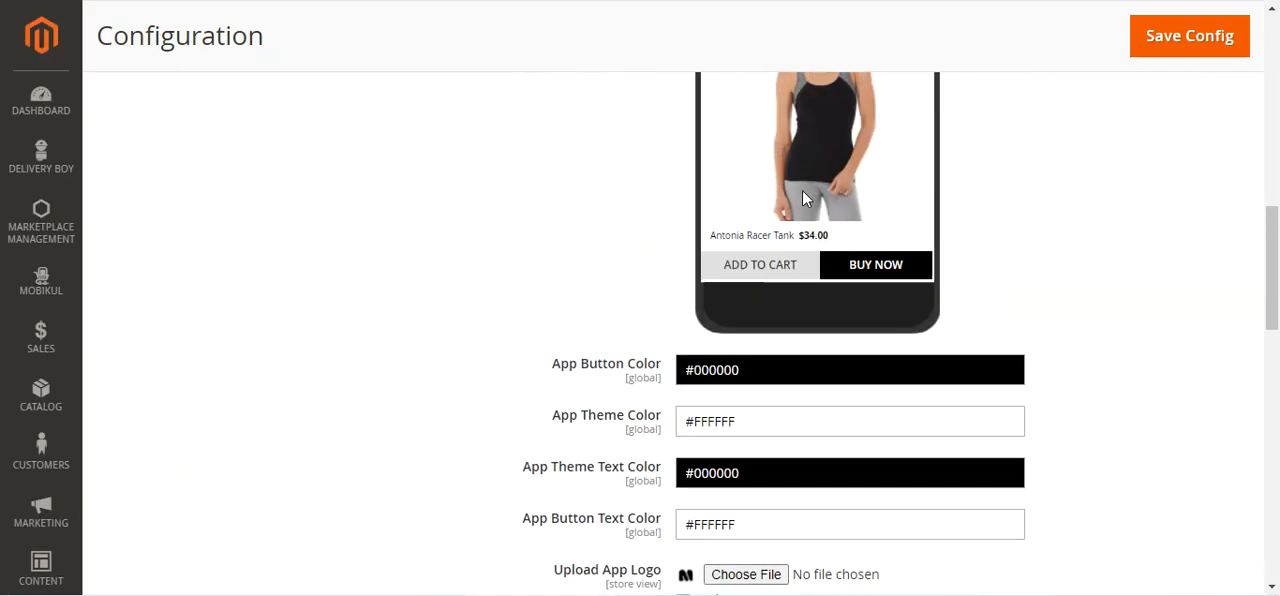
pyautogui.scroll(-13, 705, 347)
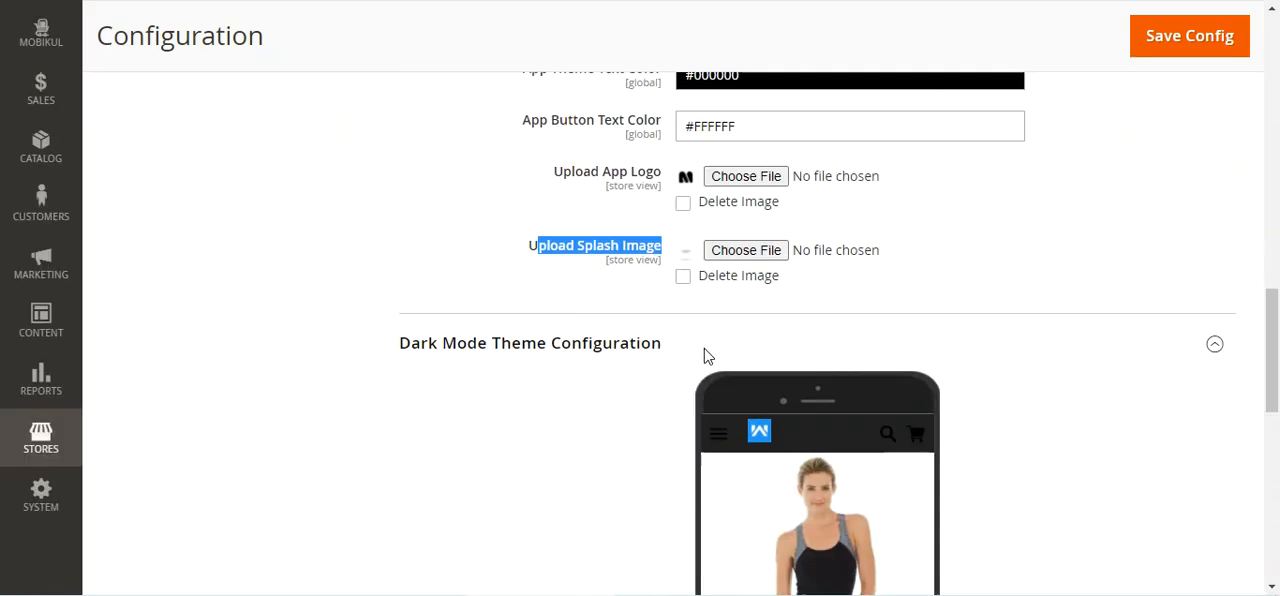
pyautogui.scroll(-1, 717, 333)
pyautogui.moveTo(569, 175); pyautogui.dragTo(648, 175)
pyautogui.moveTo(569, 226); pyautogui.dragTo(648, 226)
pyautogui.moveTo(547, 279); pyautogui.dragTo(648, 278)
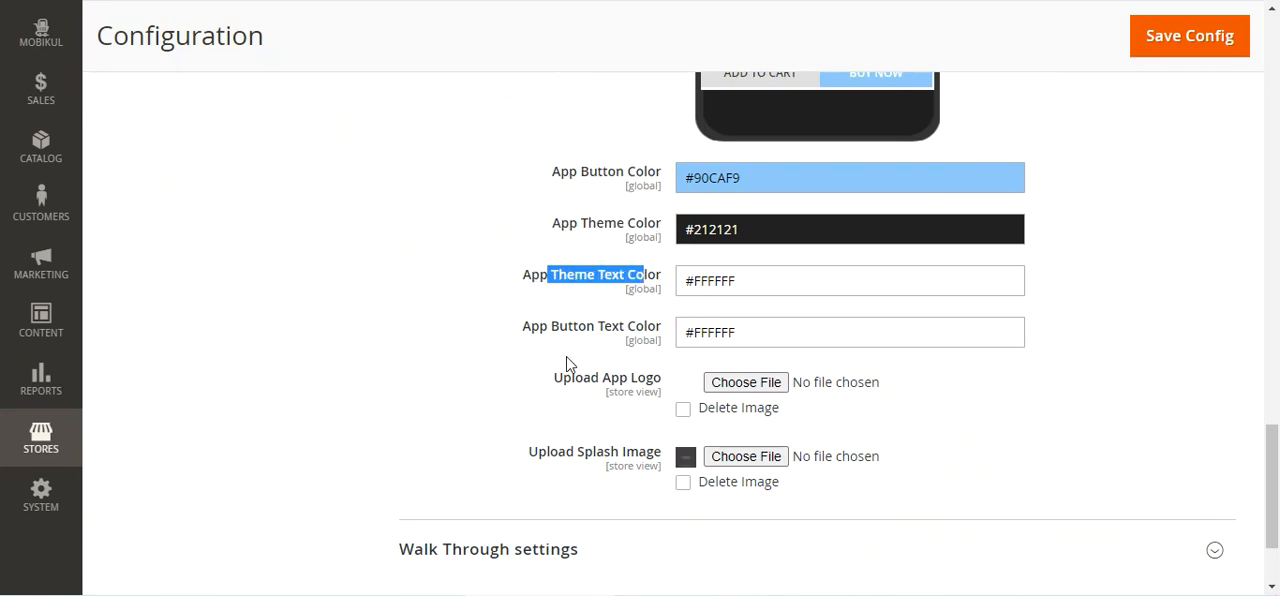
pyautogui.moveTo(550, 330); pyautogui.dragTo(672, 336)
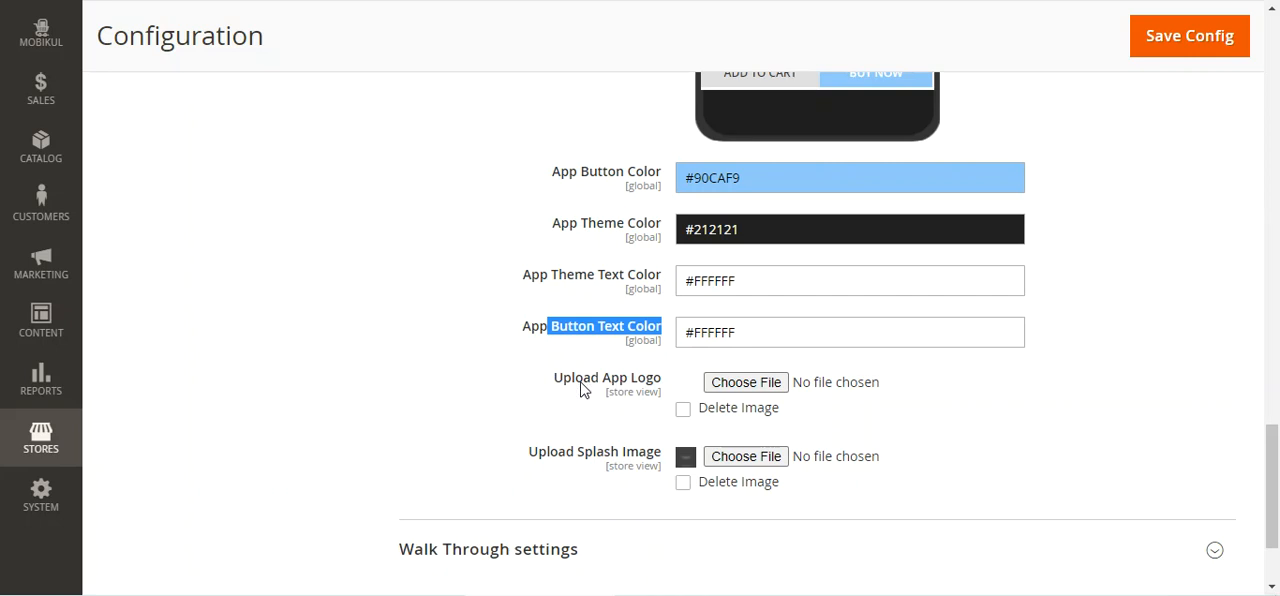
pyautogui.moveTo(554, 379); pyautogui.dragTo(655, 390)
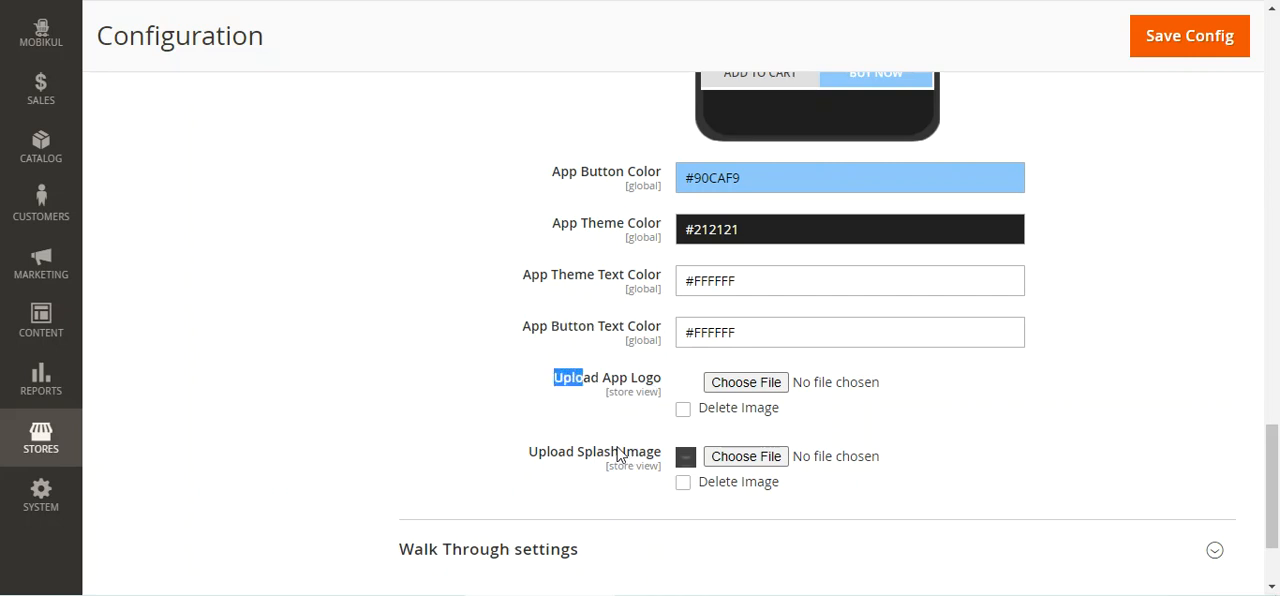
# Expand Walk Through settings and review the Walk Through Version setting with its help note
pyautogui.scroll(-3, 574, 381)
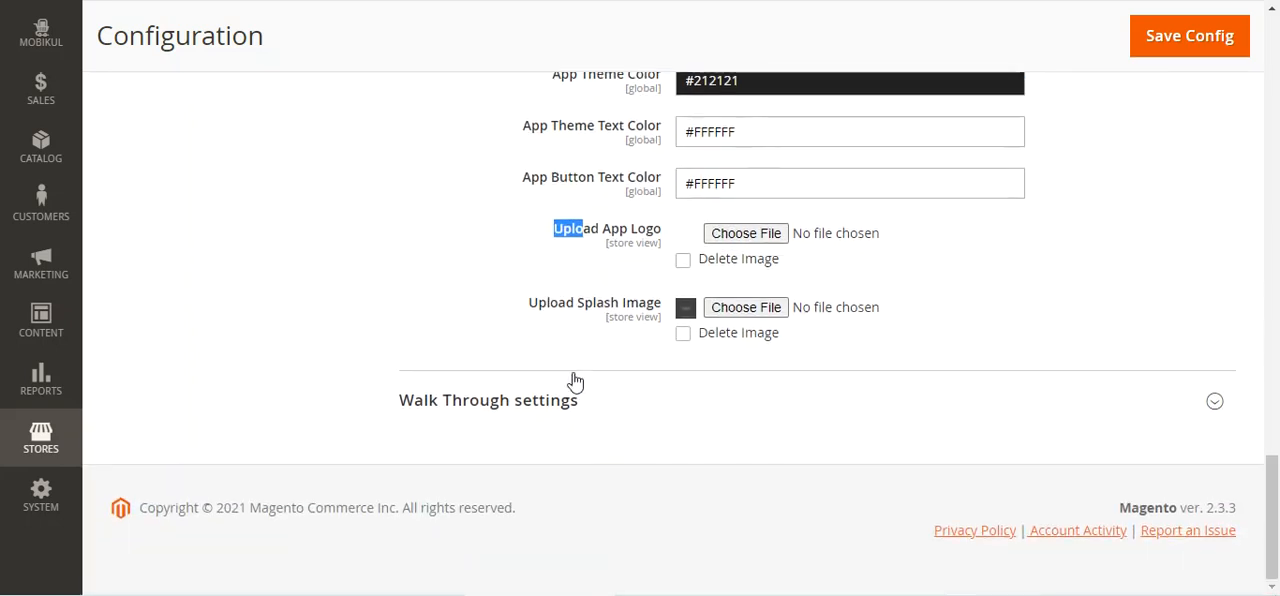
pyautogui.click(491, 405)
pyautogui.scroll(-2, 500, 409)
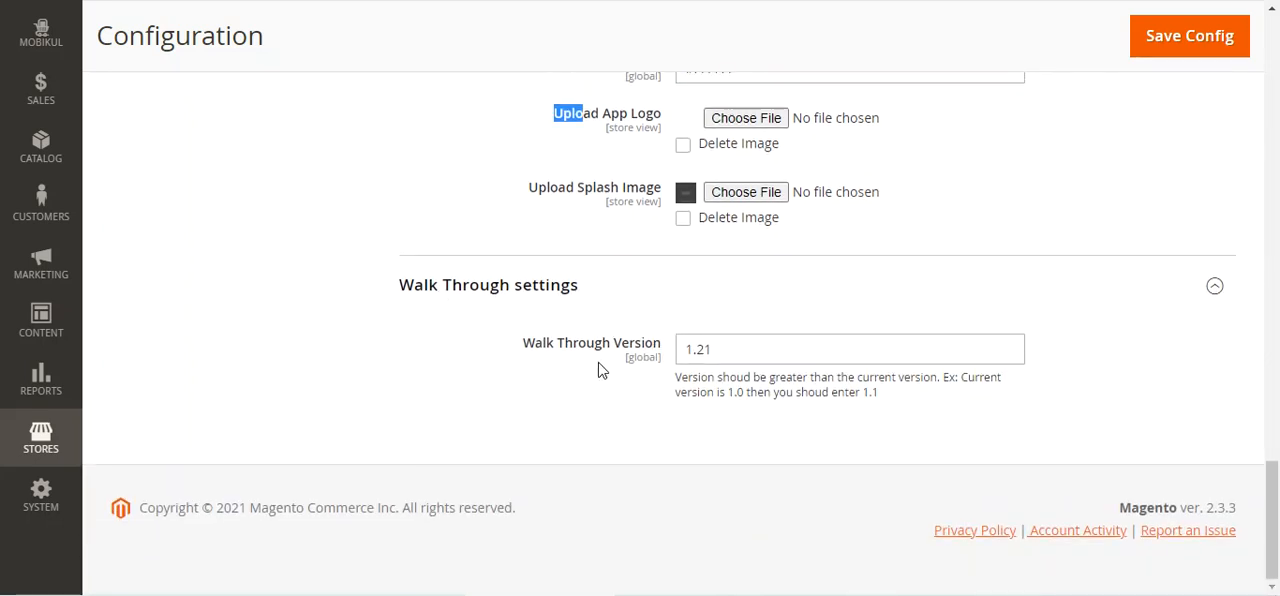
pyautogui.moveTo(541, 354); pyautogui.dragTo(660, 362)
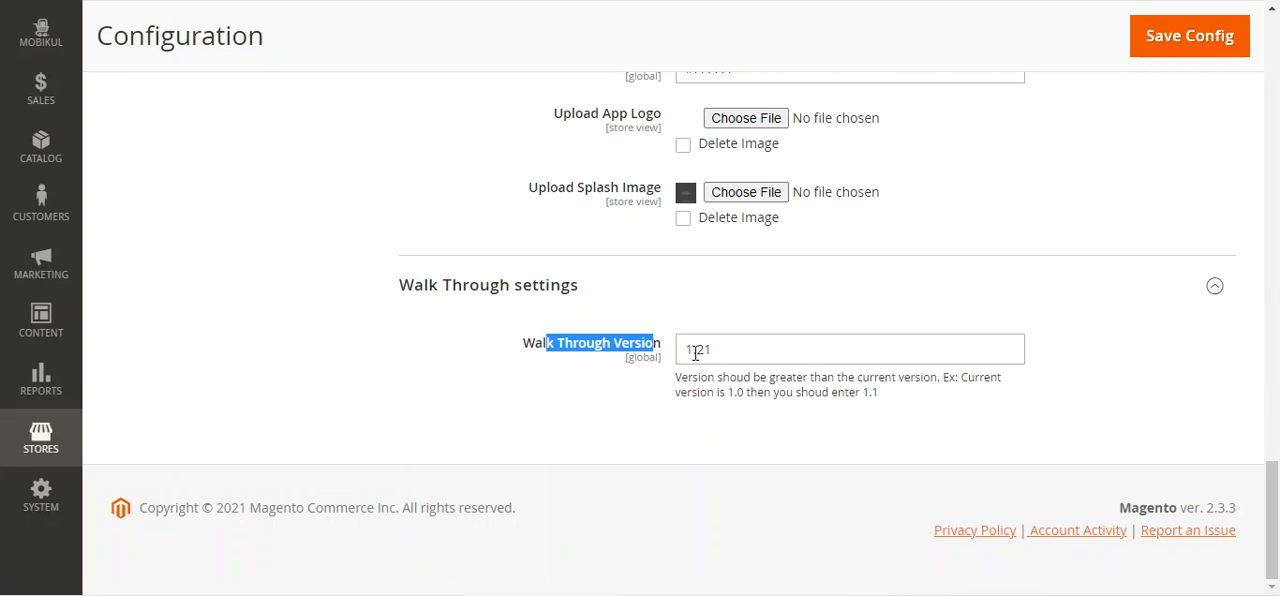
pyautogui.click(551, 351)
pyautogui.moveTo(536, 349); pyautogui.dragTo(679, 346)
# Open Mobikul's Home Page Configurator and examine the available components, the current layout order and the phone preview
pyautogui.scroll(7, 690, 400)
pyautogui.scroll(15, 690, 397)
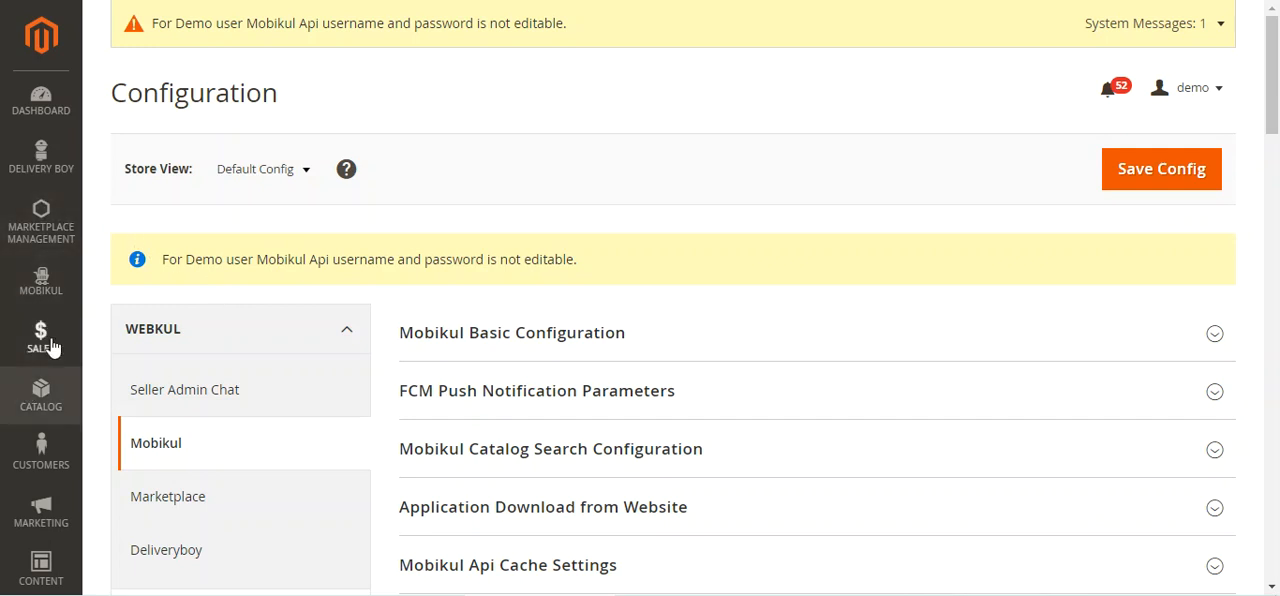
pyautogui.click(44, 283)
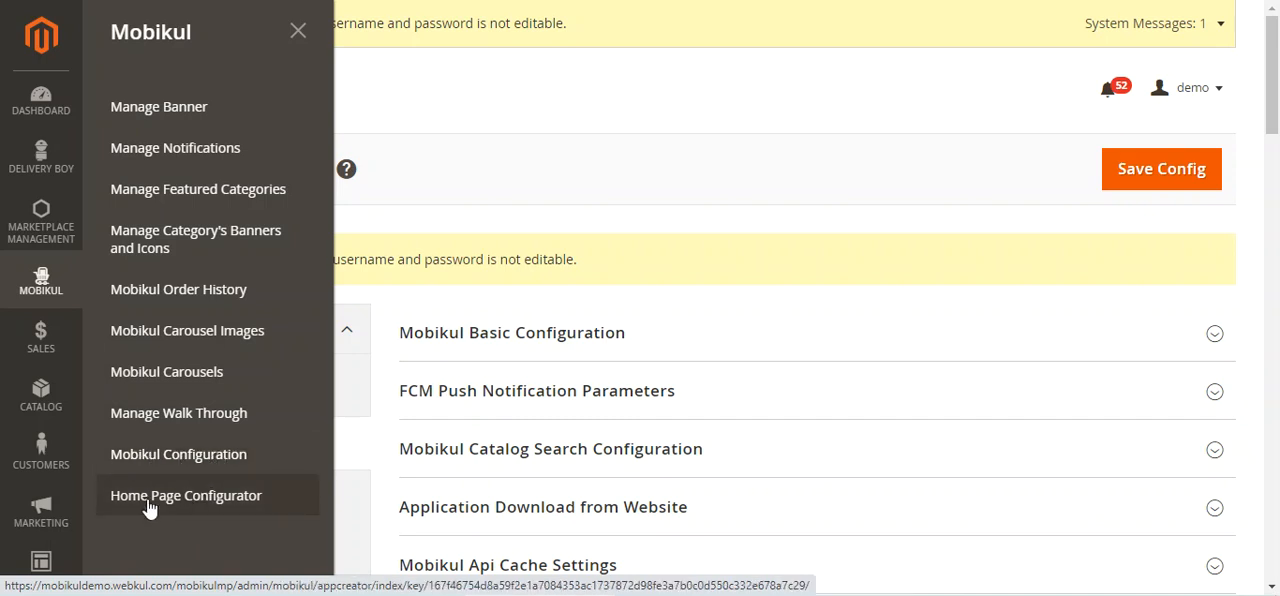
pyautogui.click(235, 511)
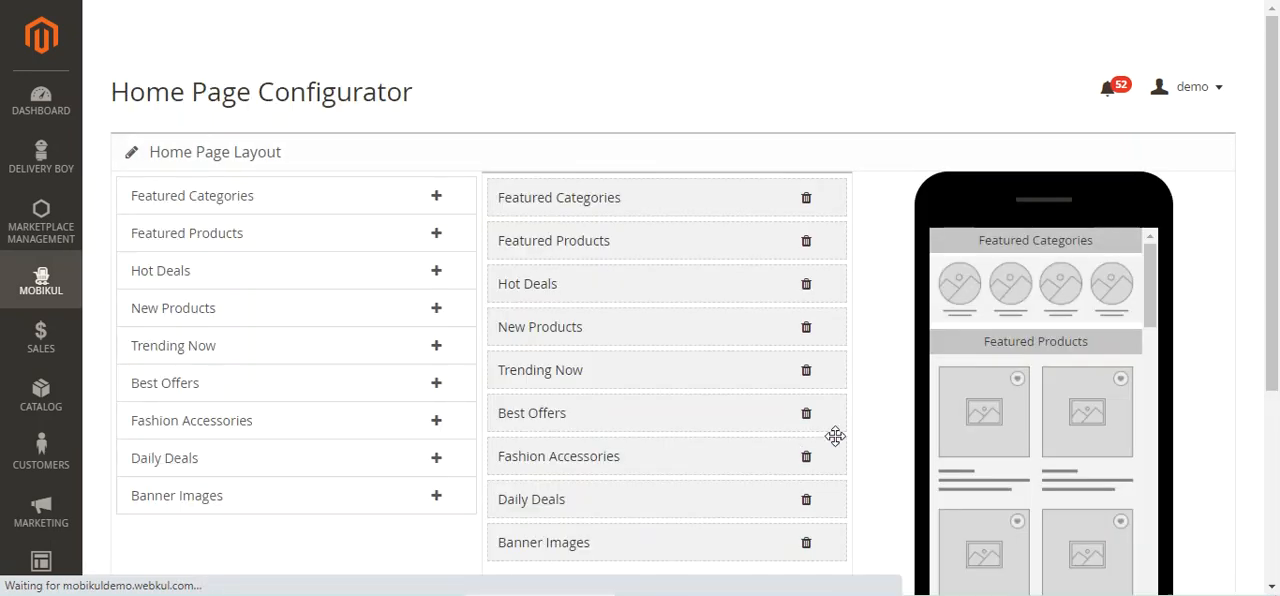
pyautogui.moveTo(1276, 136); pyautogui.dragTo(1278, 198)
pyautogui.scroll(1, 493, 277)
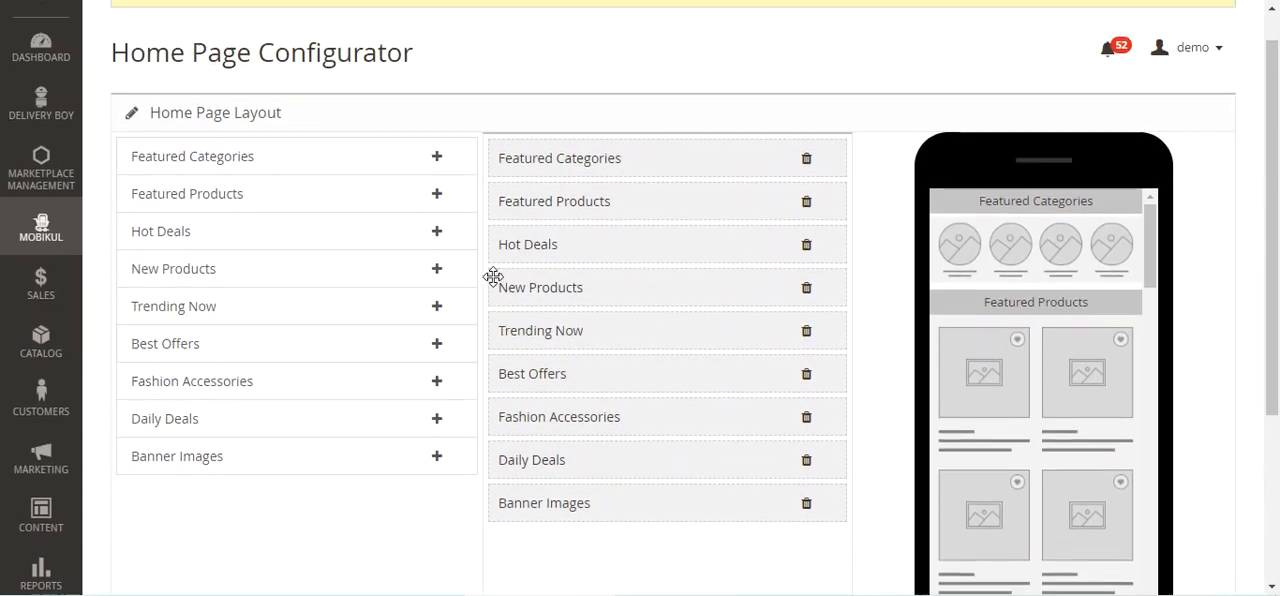
pyautogui.scroll(1, 493, 277)
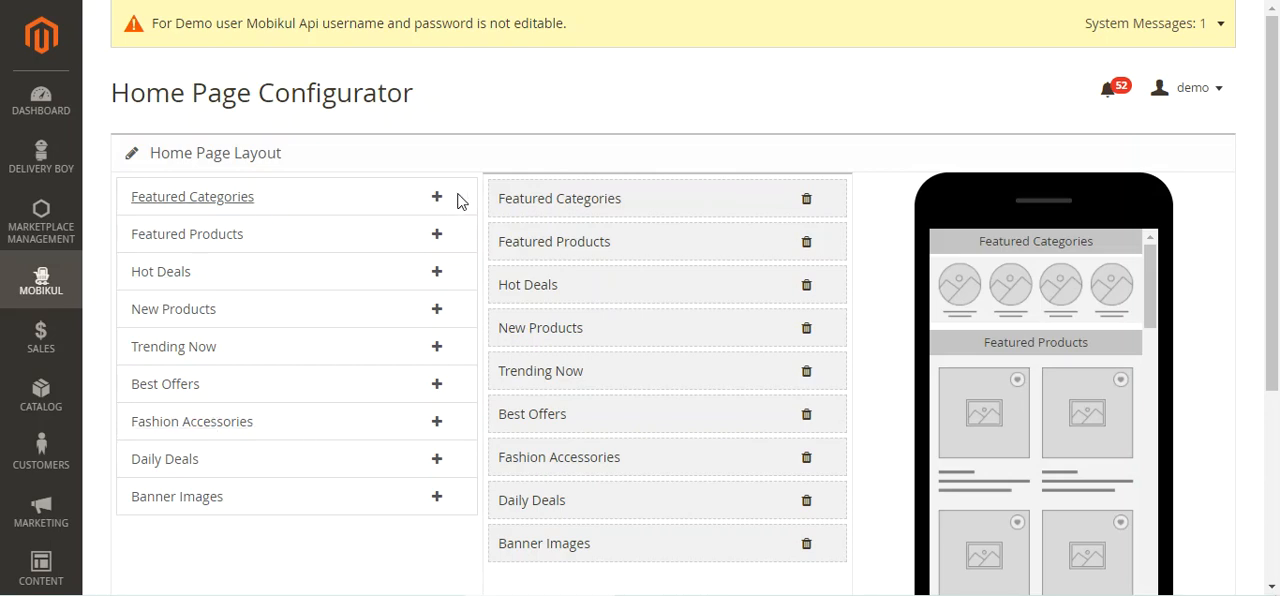
pyautogui.scroll(-2, 451, 408)
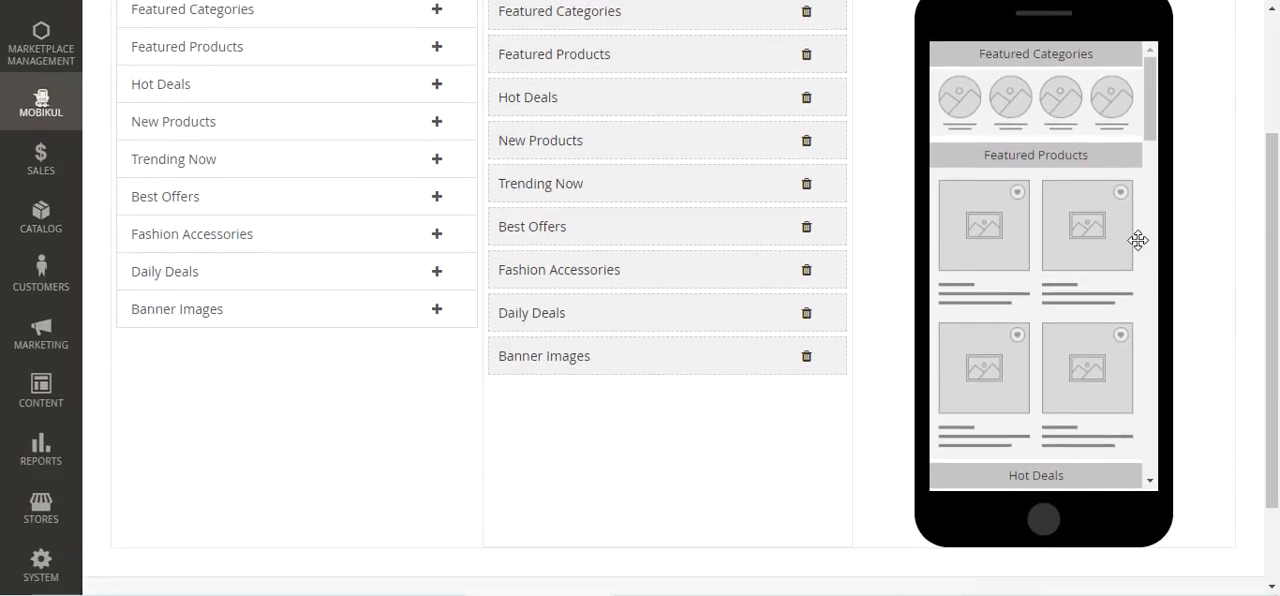
# Remove Banner Images, Daily Deals, Fashion Accessories, Best Offers and Trending Now from the home page layout
pyautogui.scroll(1, 877, 337)
pyautogui.click(811, 449)
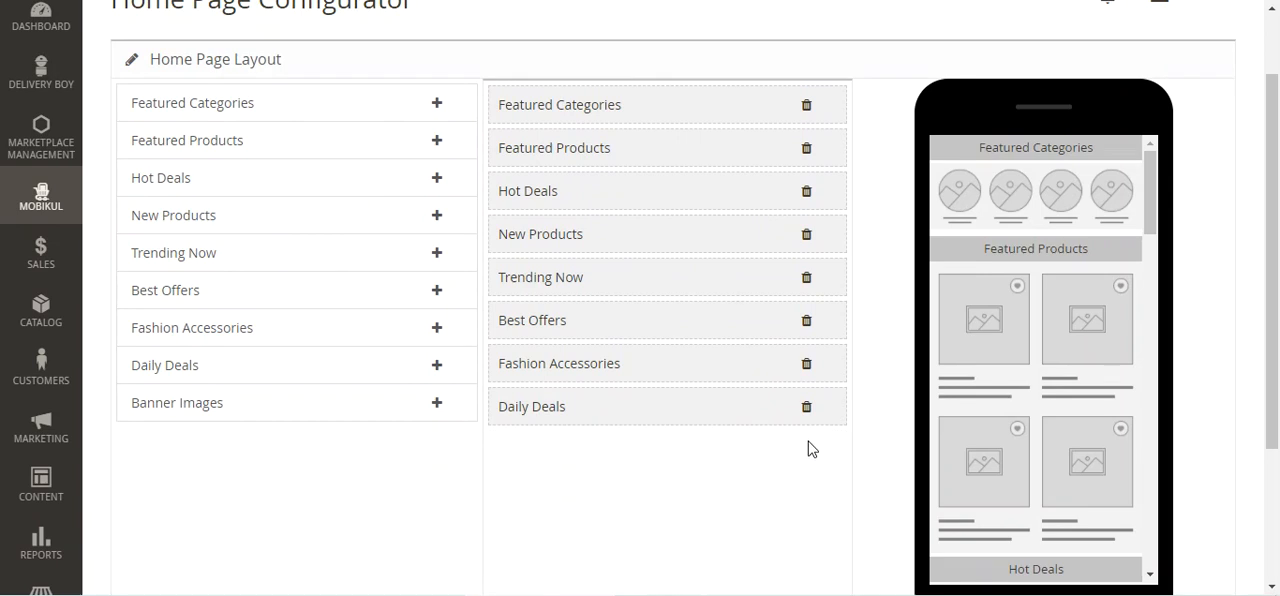
pyautogui.click(806, 407)
pyautogui.click(806, 364)
pyautogui.click(806, 321)
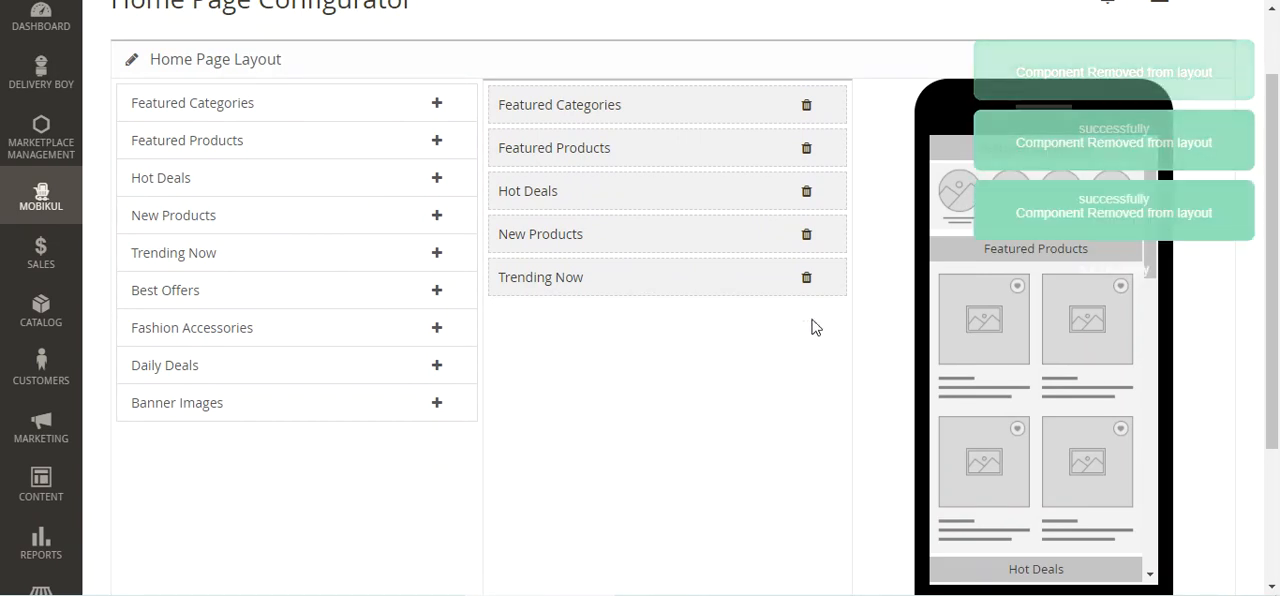
pyautogui.click(807, 280)
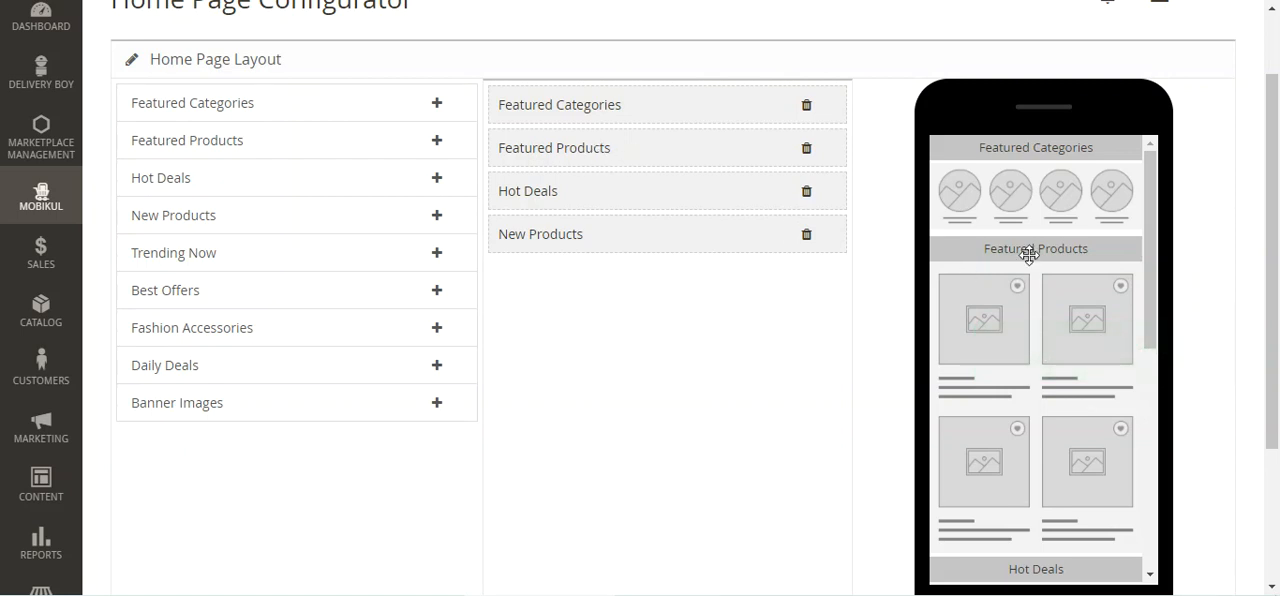
# Reorder the home page layout to Hot Deals, Featured Products, Featured Categories, New Products, and check the order in the phone preview
pyautogui.moveTo(1151, 190); pyautogui.dragTo(1147, 151)
pyautogui.moveTo(580, 148); pyautogui.dragTo(579, 95)
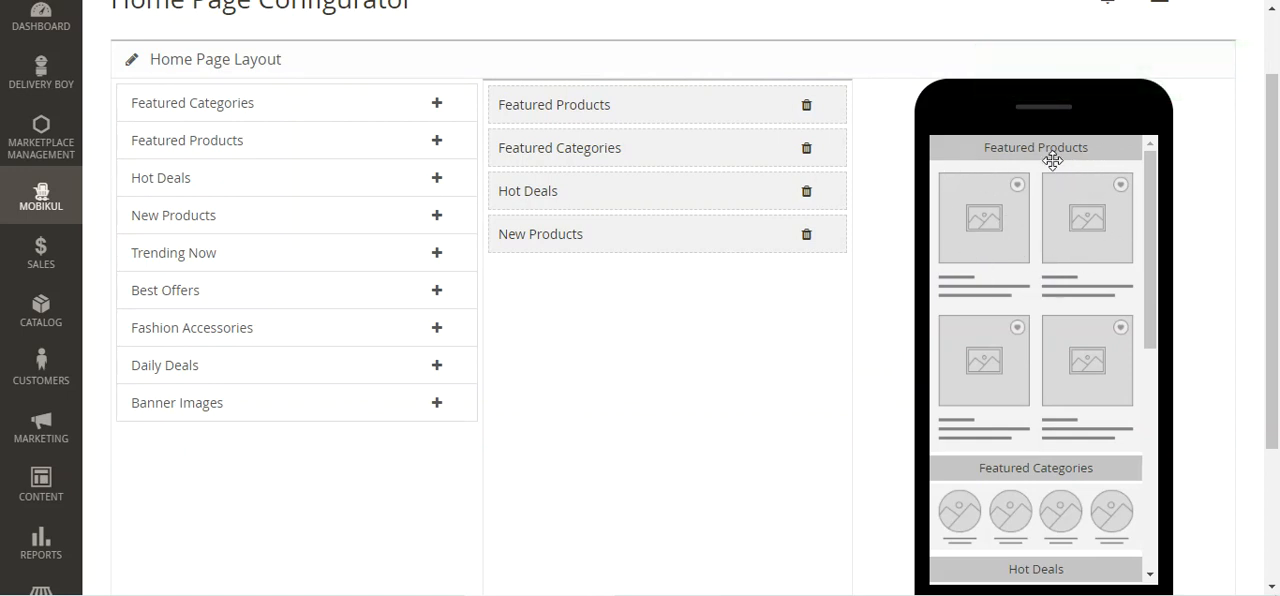
pyautogui.moveTo(1153, 200); pyautogui.dragTo(1159, 242)
pyautogui.moveTo(586, 189); pyautogui.dragTo(590, 101)
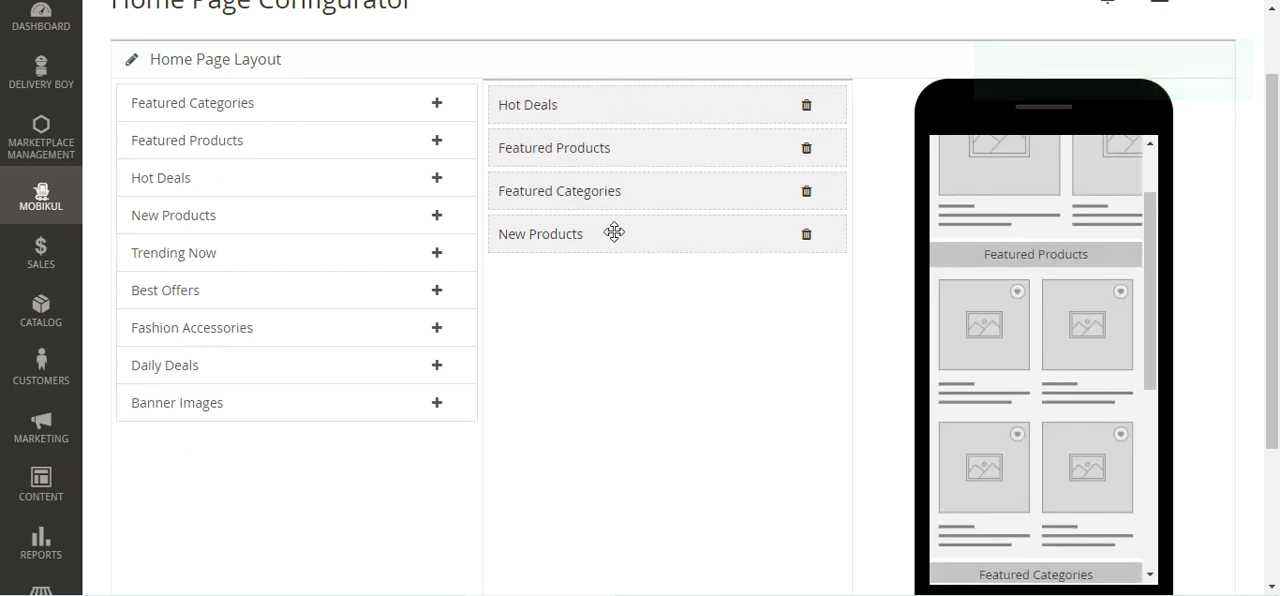
pyautogui.scroll(2, 1148, 251)
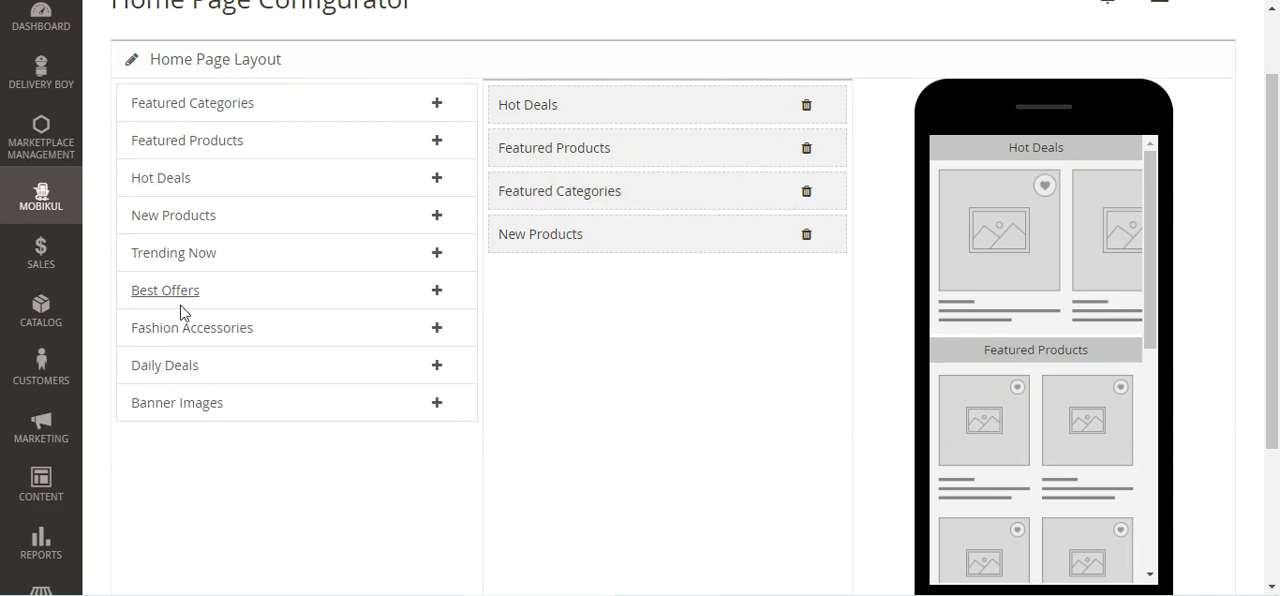
# Add Best Offers and Banner Images to the home page layout, and move Banner Images to first place
pyautogui.click(437, 292)
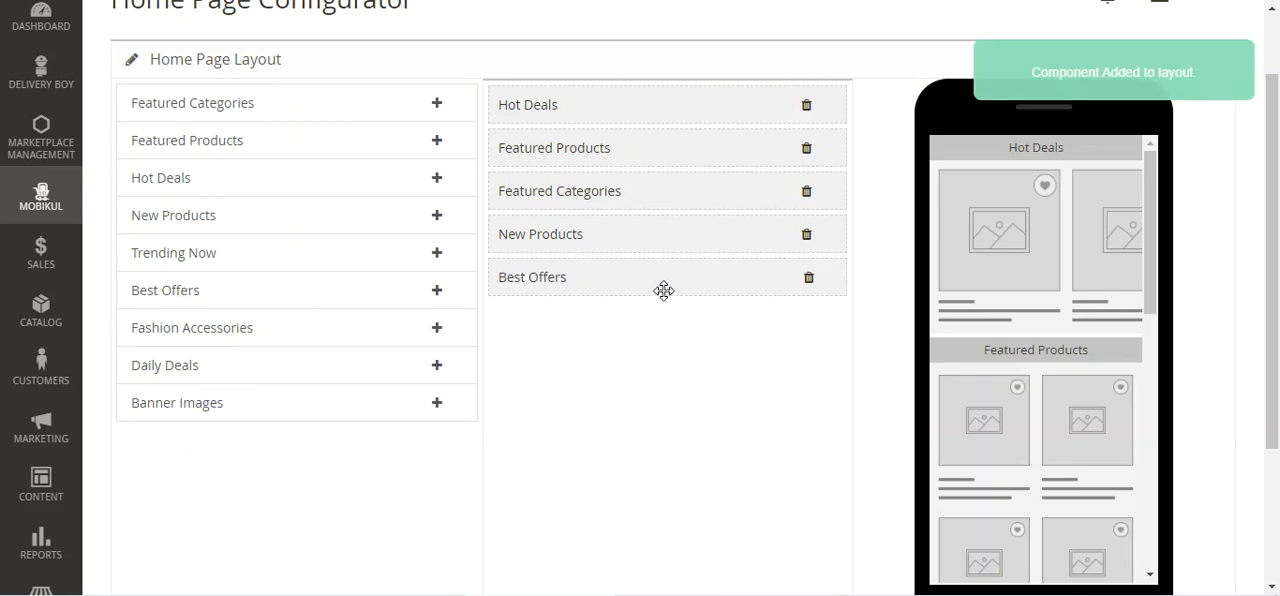
pyautogui.moveTo(1156, 262); pyautogui.dragTo(1145, 505)
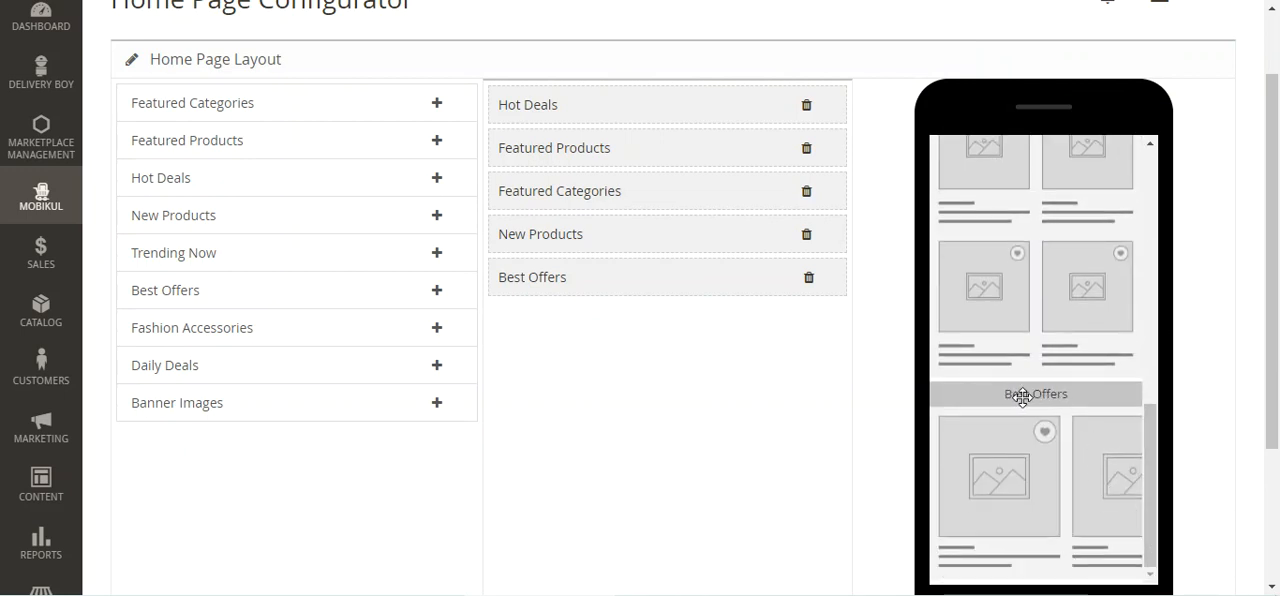
pyautogui.click(437, 404)
pyautogui.moveTo(1154, 397); pyautogui.dragTo(1154, 487)
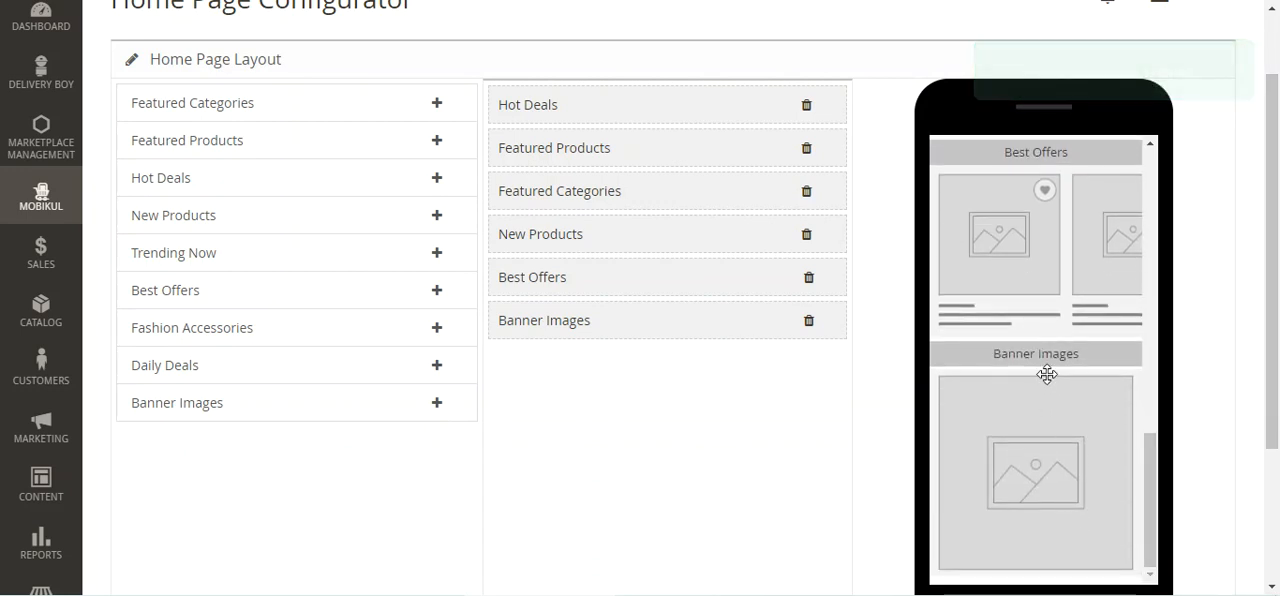
pyautogui.moveTo(551, 323); pyautogui.dragTo(556, 100)
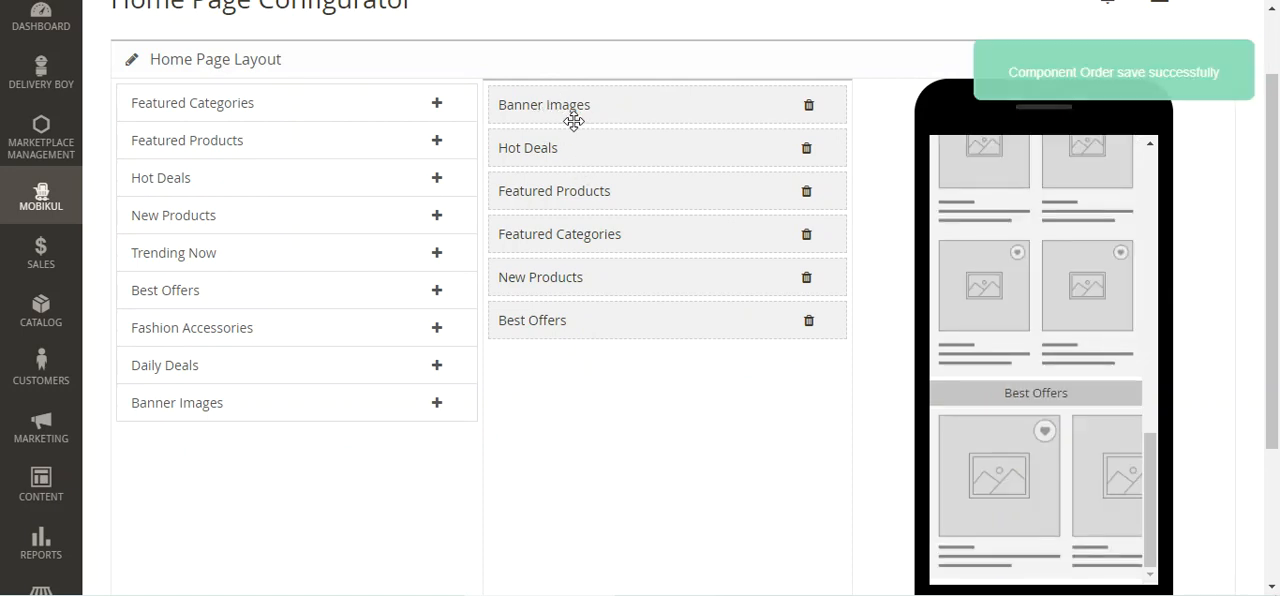
pyautogui.moveTo(1154, 389); pyautogui.dragTo(1111, 163)
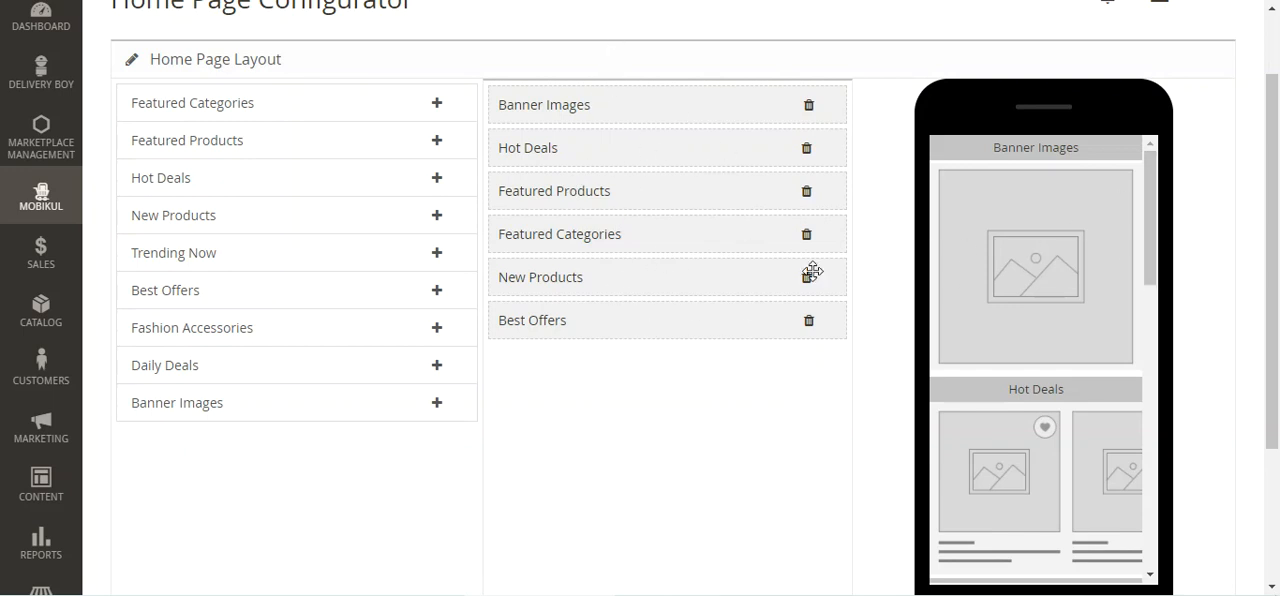
# Open Mobikul's Manage Banner page and examine the banner list and its available bulk actions
pyautogui.scroll(2, 443, 486)
pyautogui.click(45, 288)
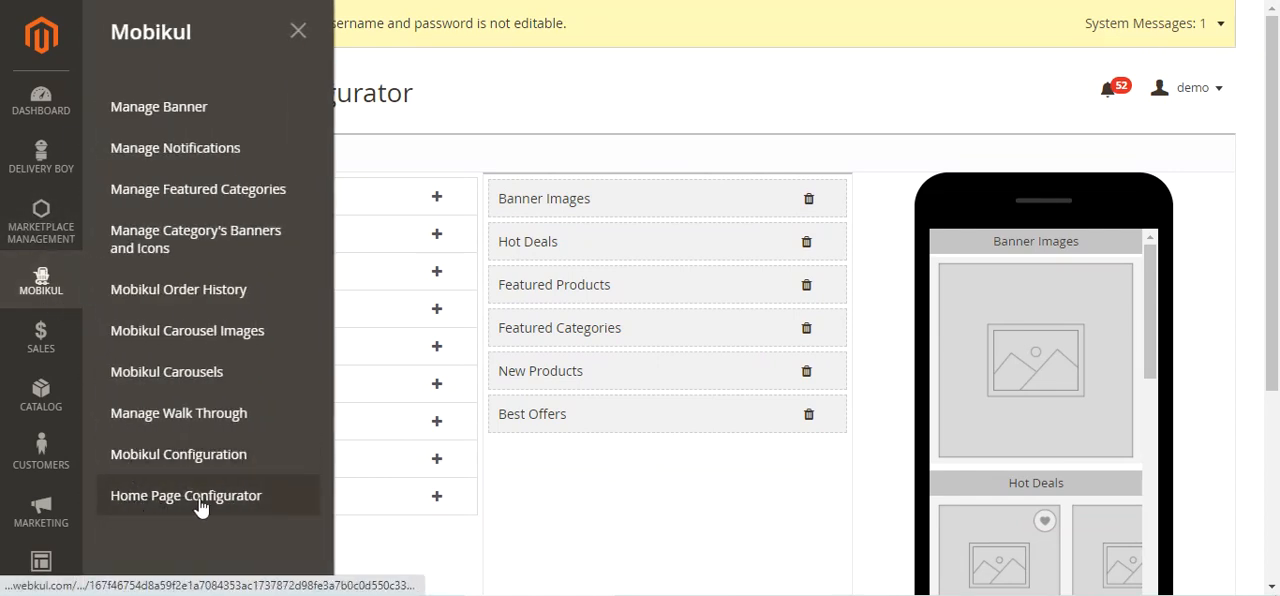
pyautogui.click(205, 117)
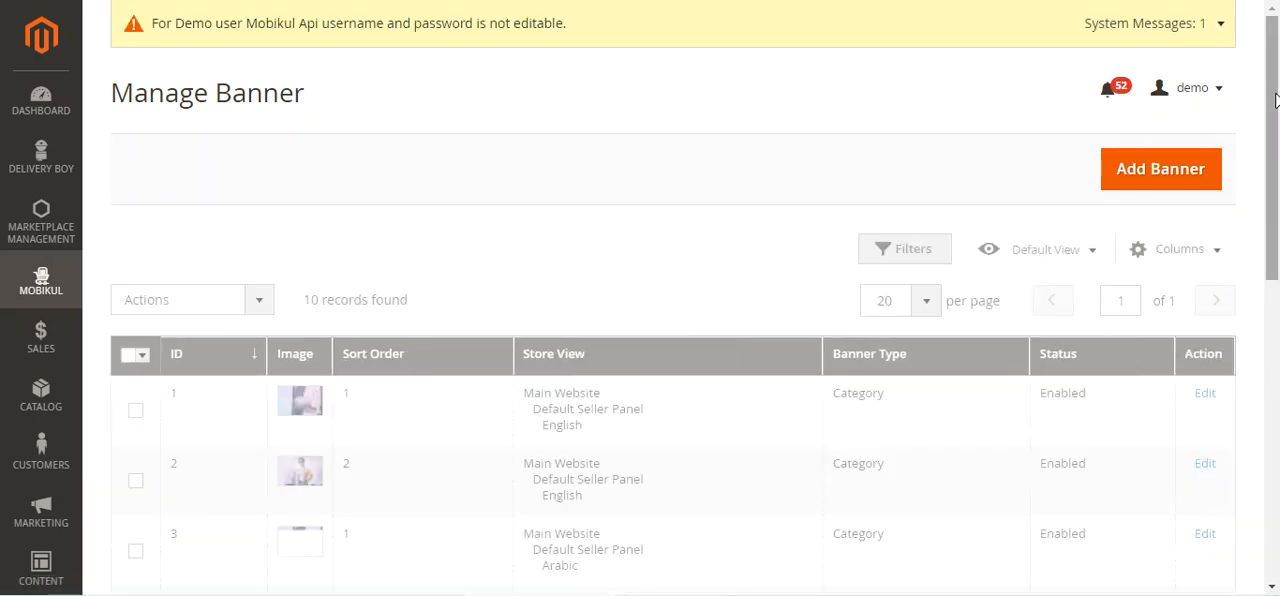
pyautogui.moveTo(1275, 100); pyautogui.dragTo(1275, 110)
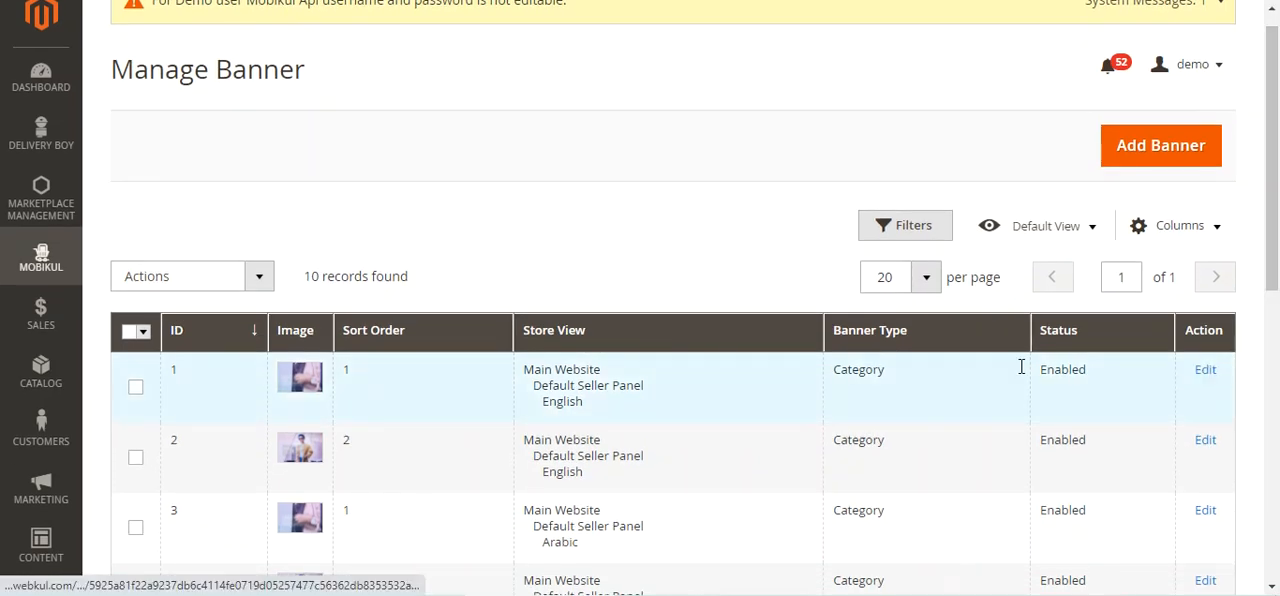
pyautogui.click(260, 280)
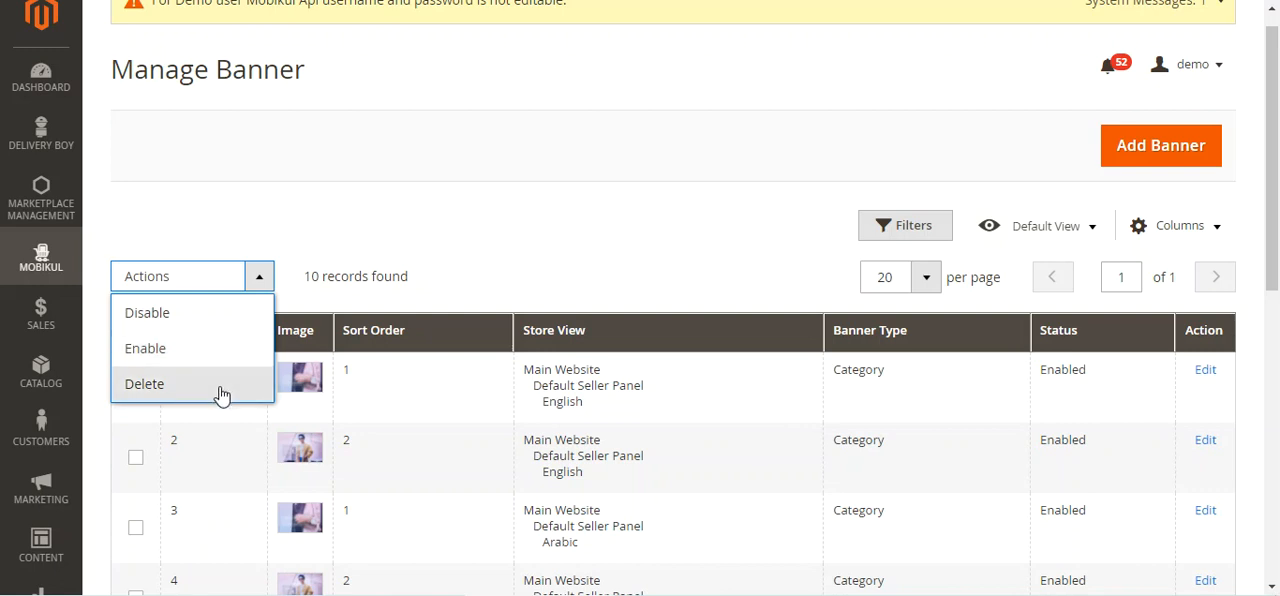
pyautogui.click(506, 263)
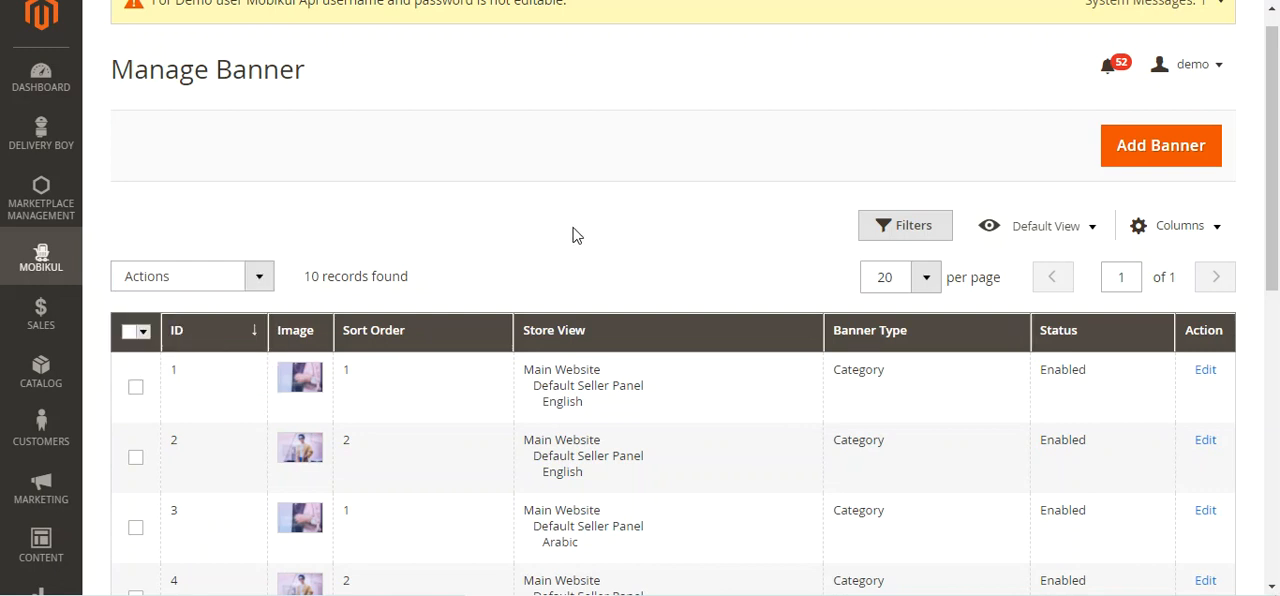
# Start a new banner, look over its image and sort order fields, and set the banner type to Category
pyautogui.click(1160, 158)
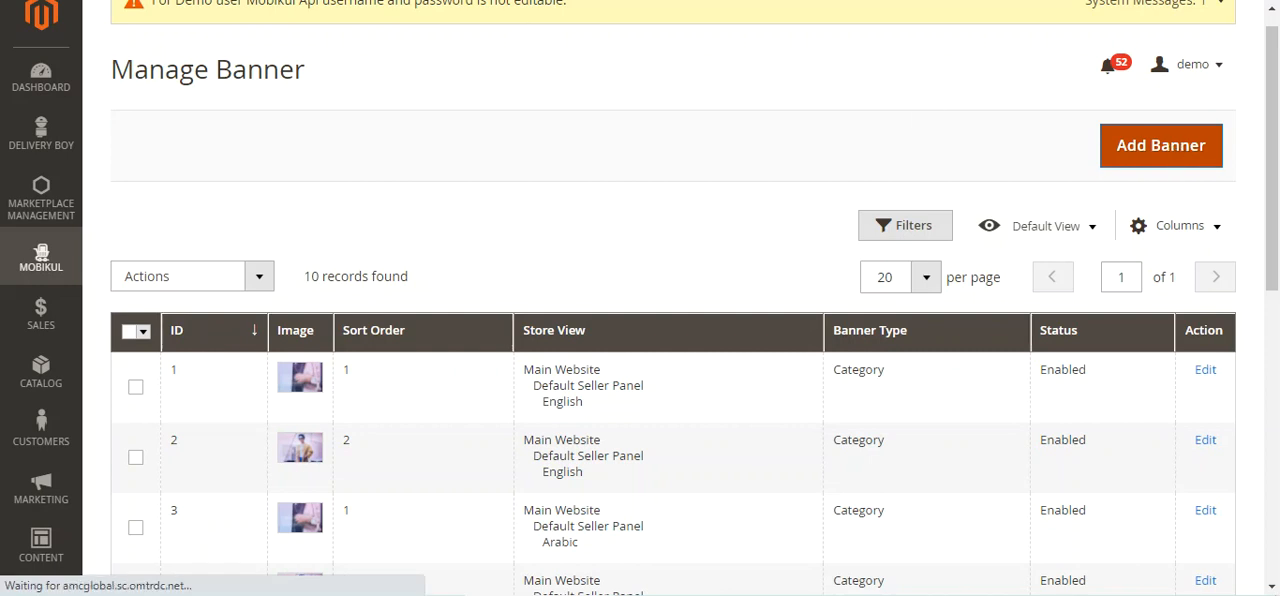
pyautogui.scroll(-2, 1277, 205)
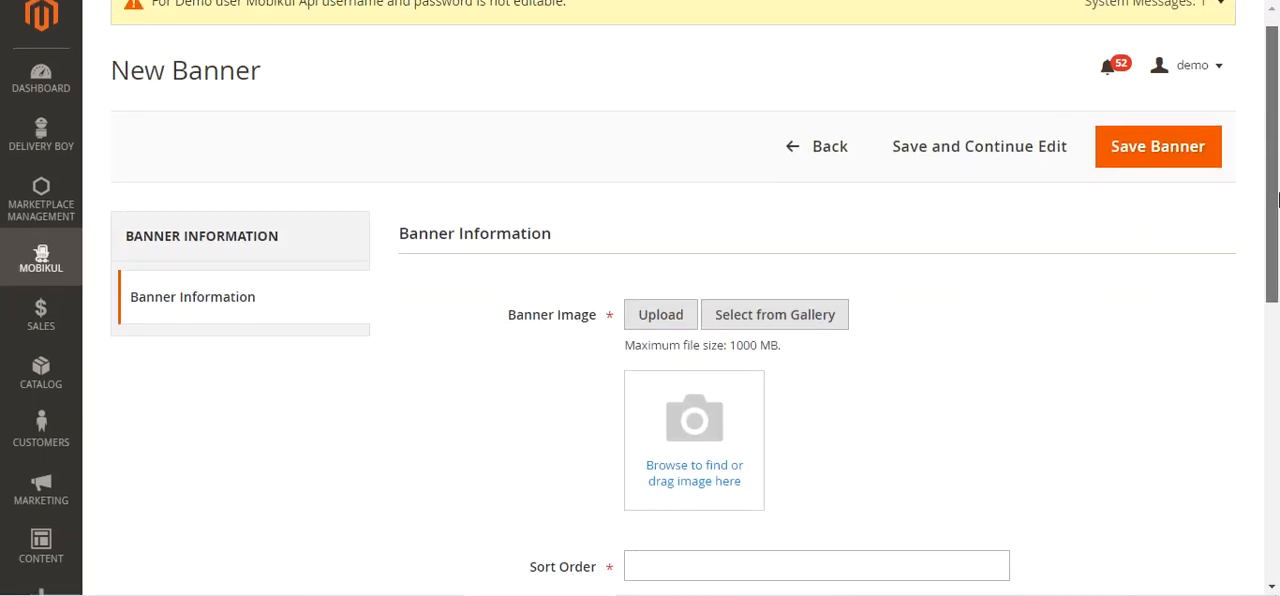
pyautogui.scroll(-1, 1277, 253)
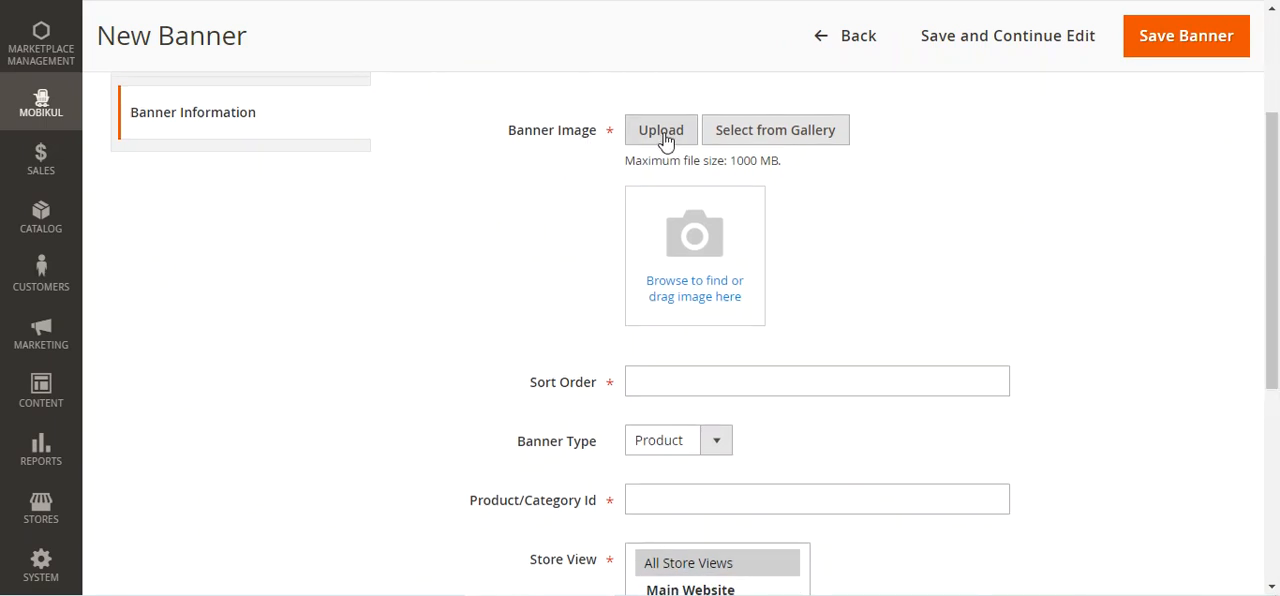
pyautogui.scroll(-2, 1160, 349)
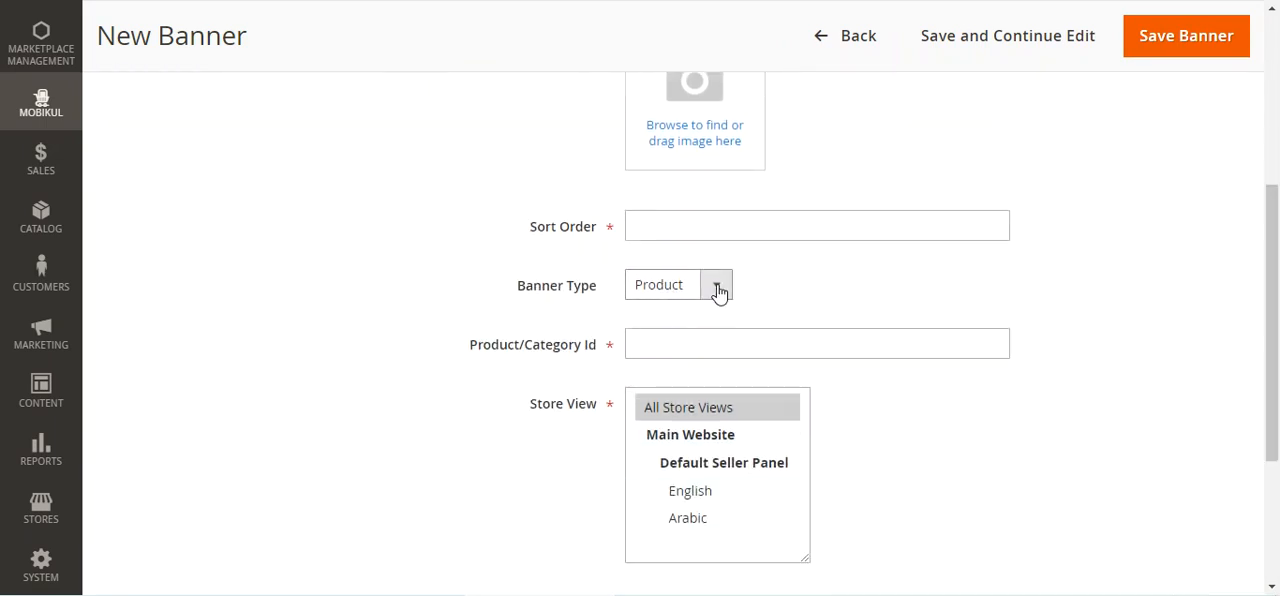
pyautogui.click(718, 291)
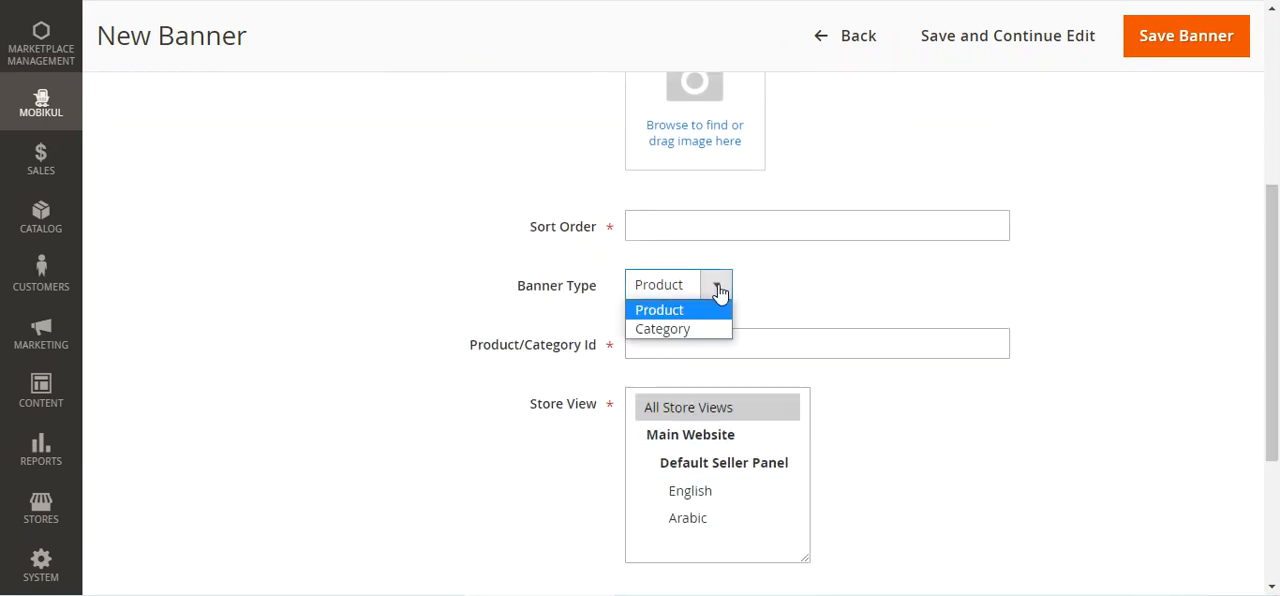
pyautogui.click(666, 329)
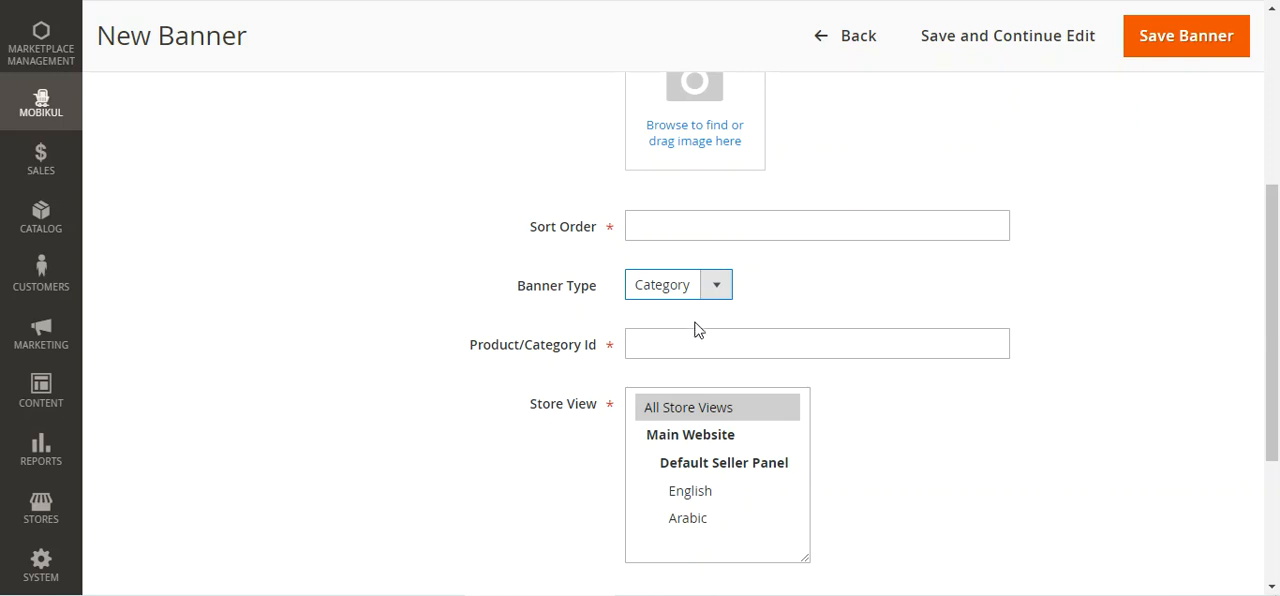
pyautogui.click(692, 296)
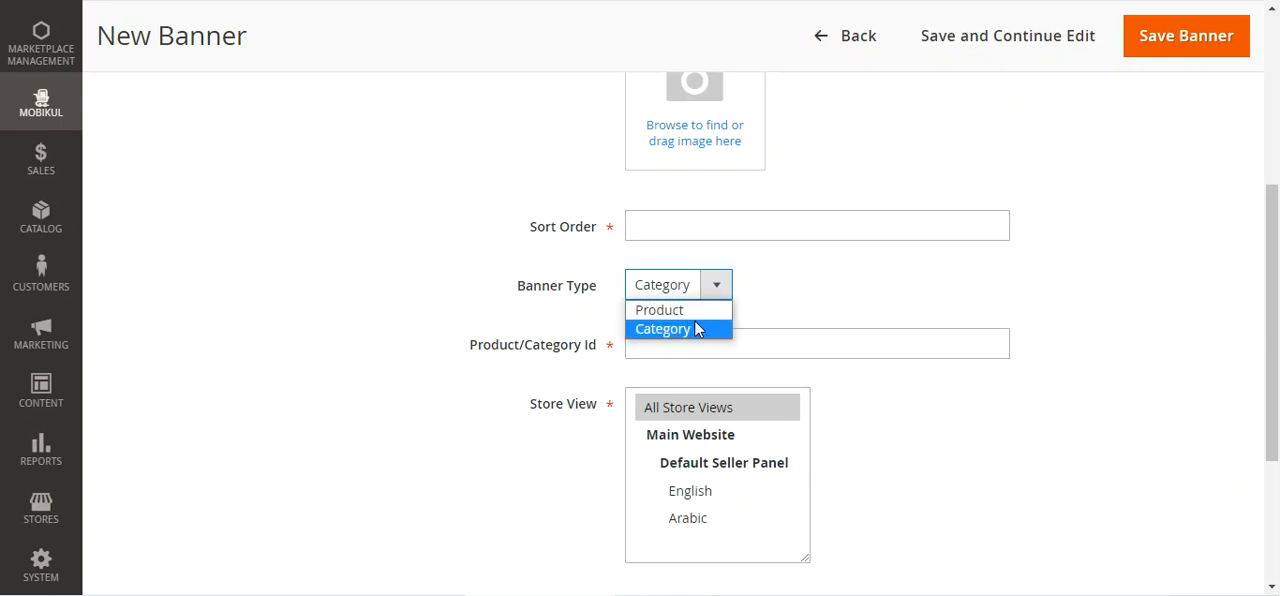
pyautogui.click(688, 328)
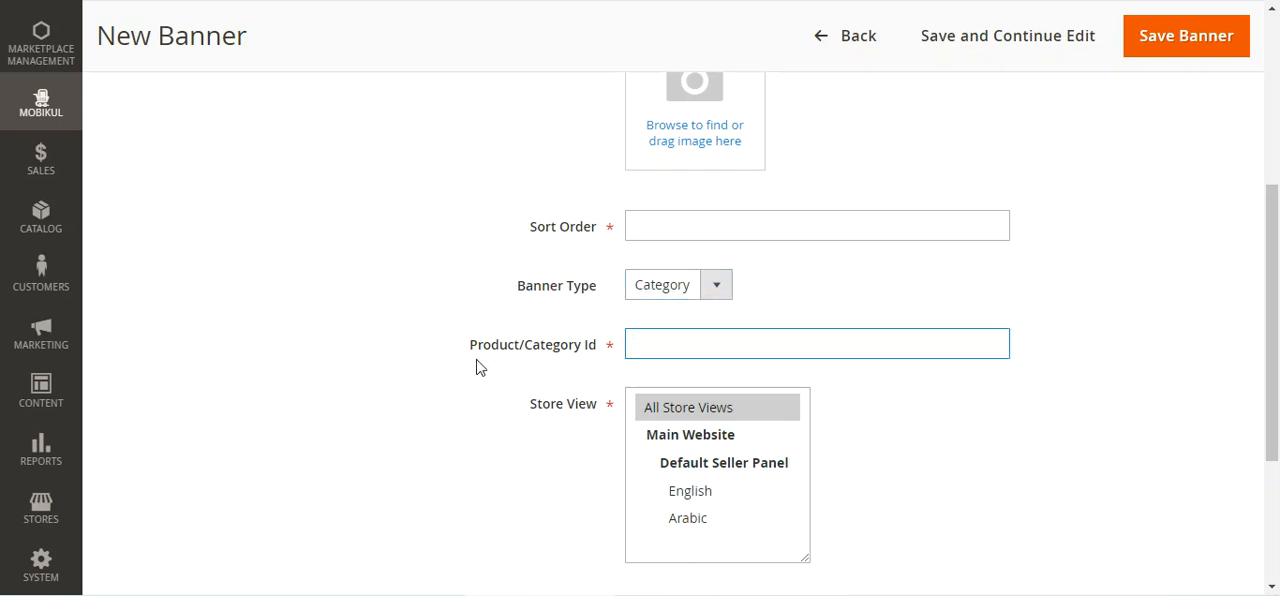
# Assign the new banner to the English store view, check the banner status options, and return to the banner list without saving
pyautogui.scroll(-3, 740, 343)
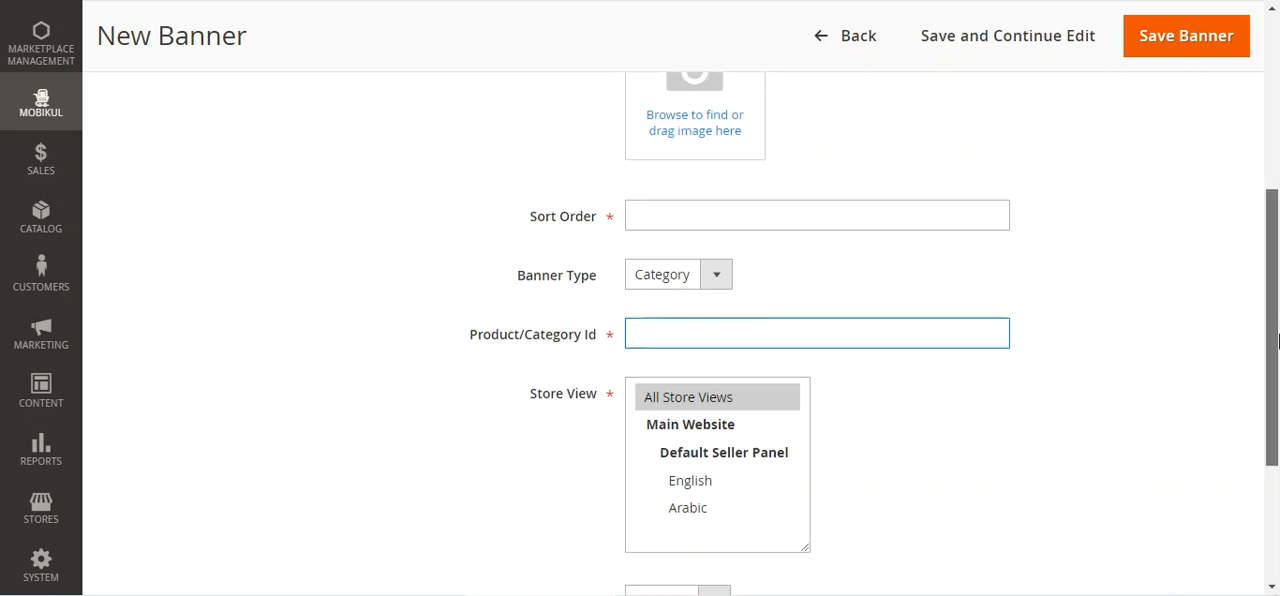
pyautogui.click(690, 262)
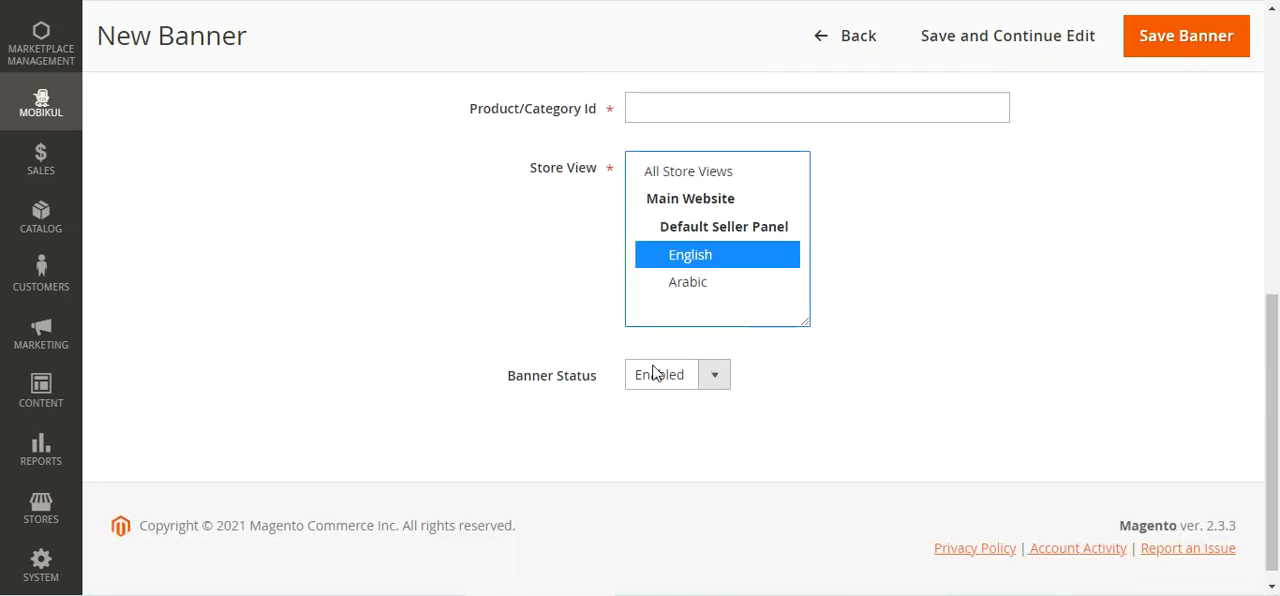
pyautogui.click(704, 386)
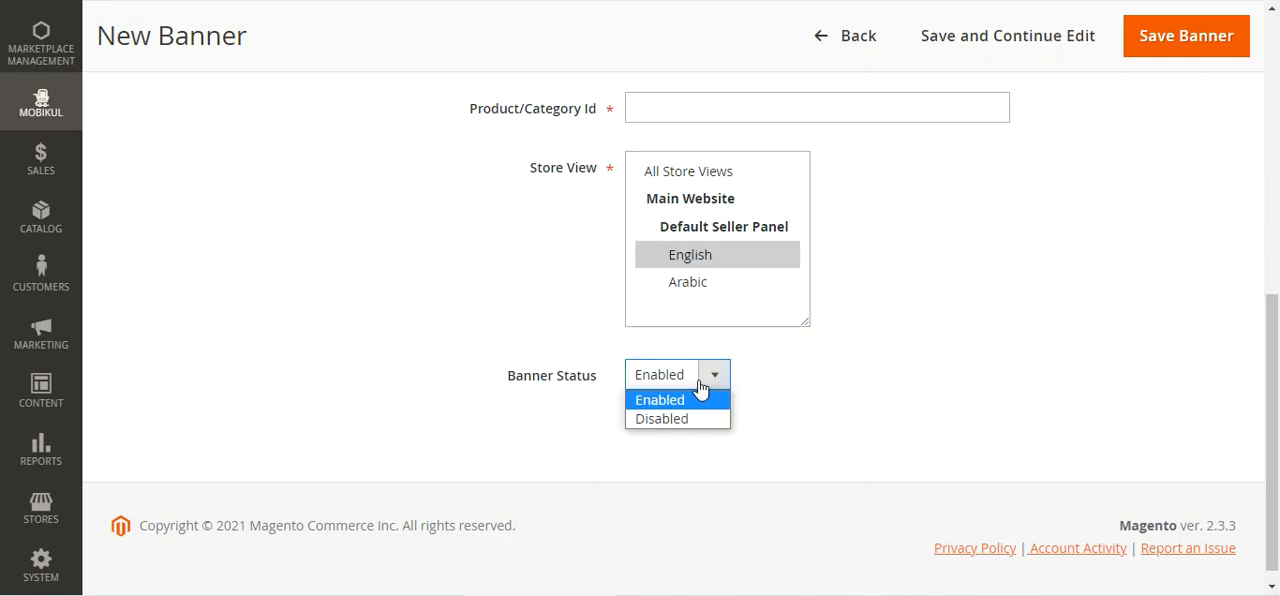
pyautogui.scroll(3, 372, 380)
pyautogui.scroll(3, 500, 370)
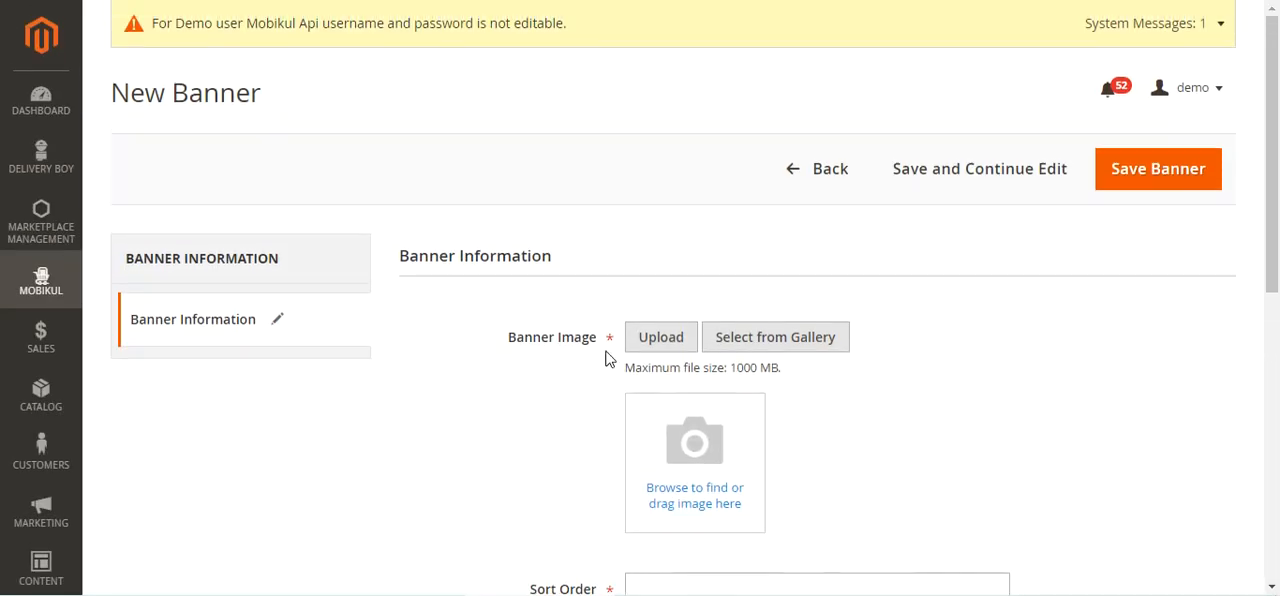
pyautogui.click(796, 178)
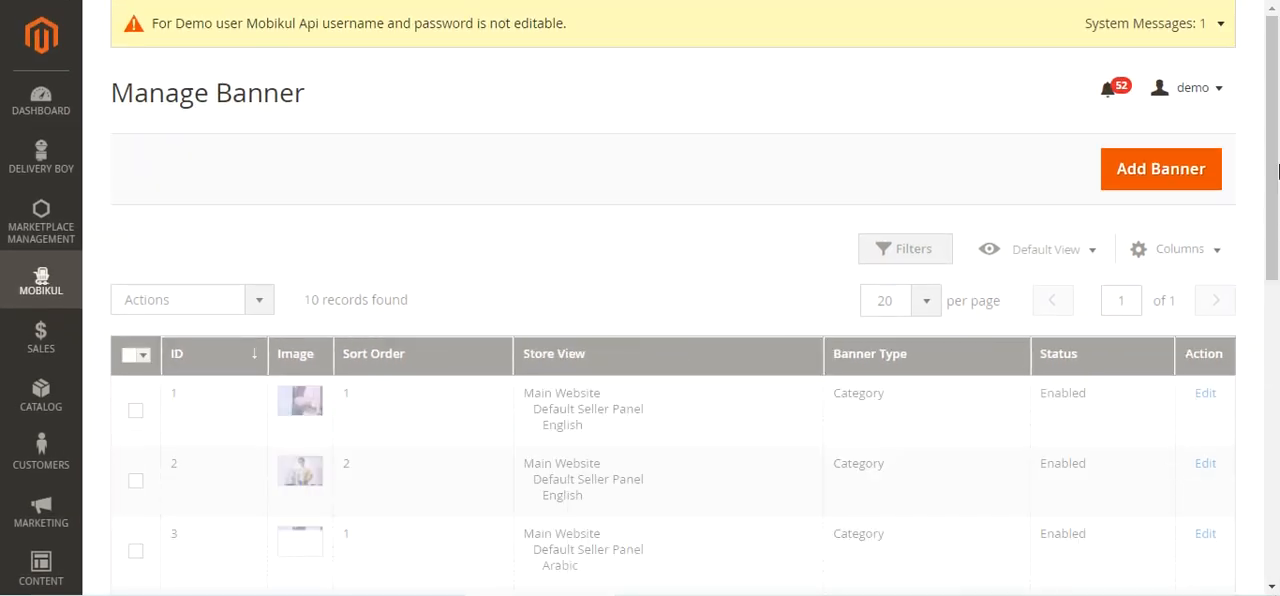
# Open the banner with ID 1 for editing and examine its type, product/category ID, store view, status and image
pyautogui.scroll(-2, 1276, 208)
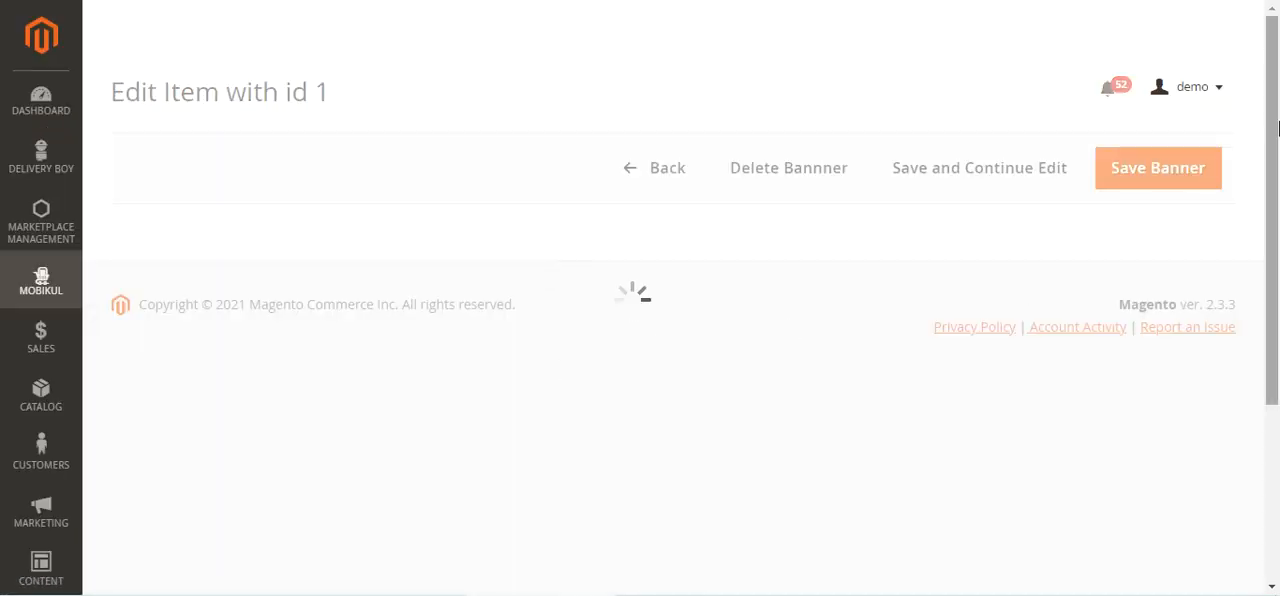
pyautogui.moveTo(1276, 127); pyautogui.dragTo(1263, 400)
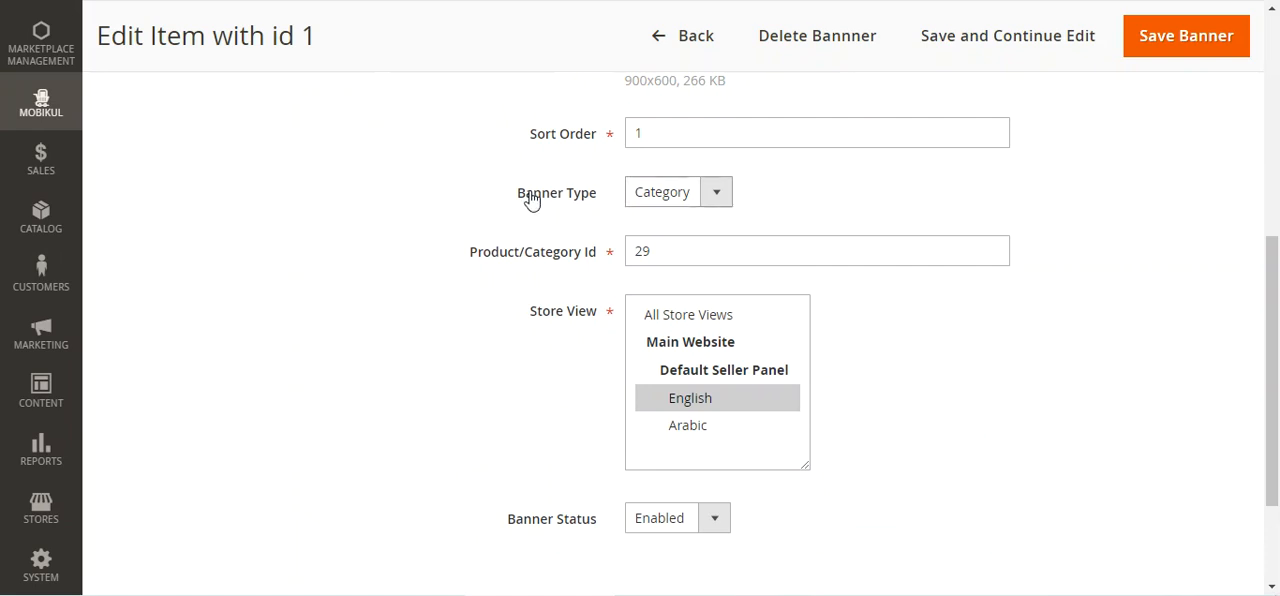
pyautogui.moveTo(533, 194); pyautogui.dragTo(612, 205)
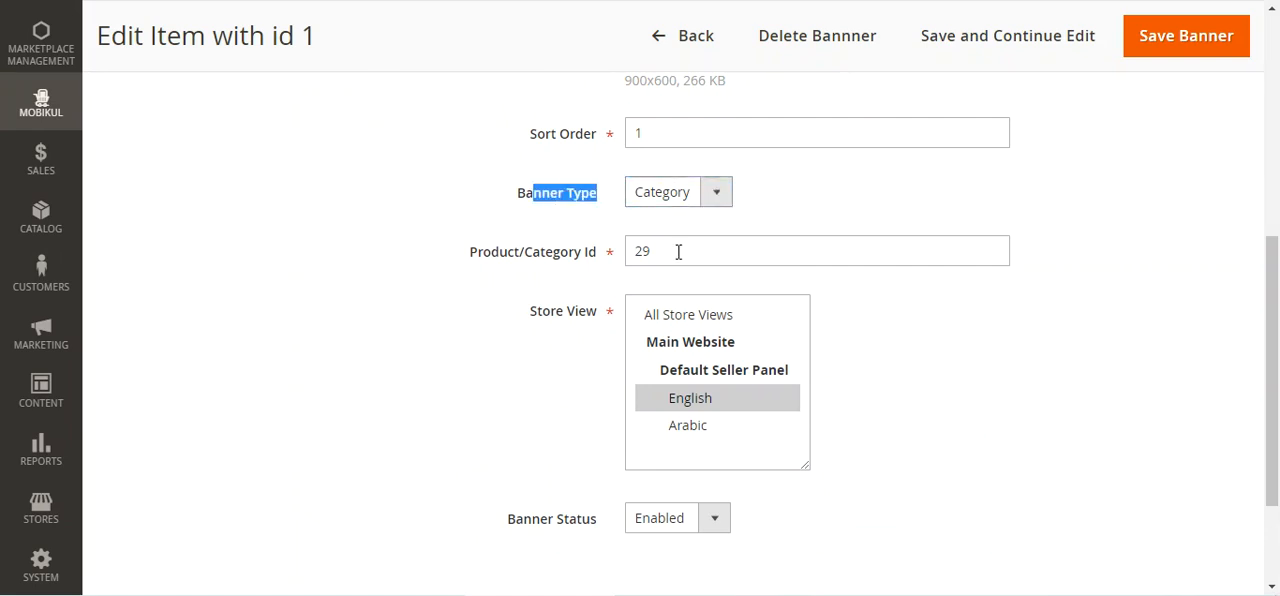
pyautogui.moveTo(491, 258); pyautogui.dragTo(586, 262)
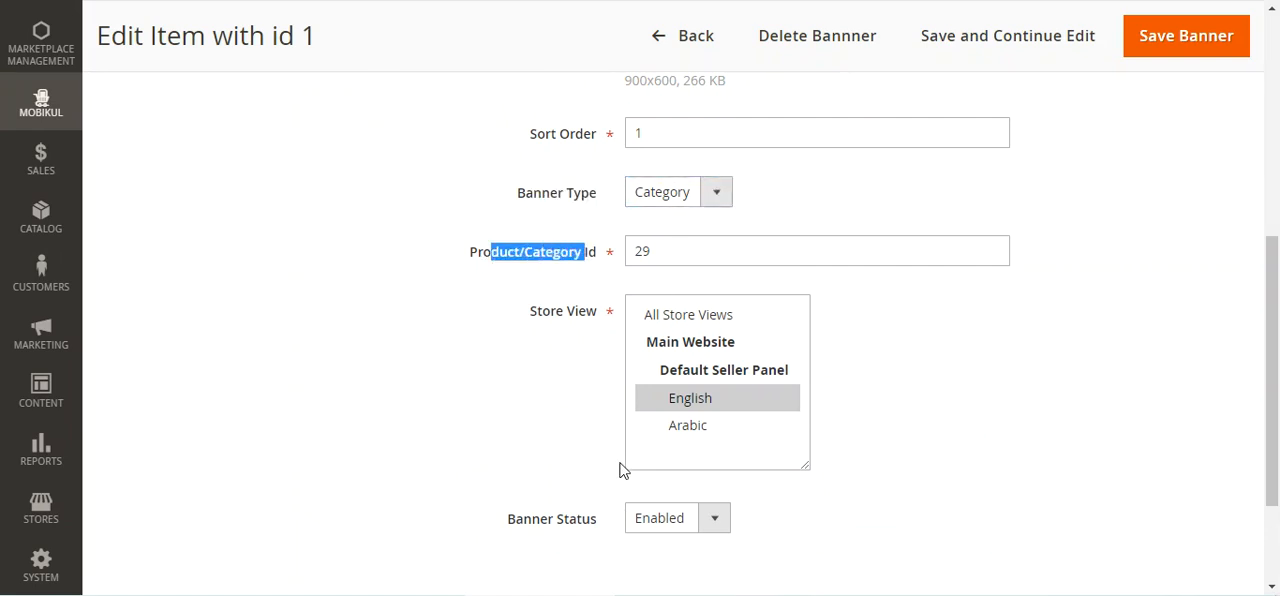
pyautogui.scroll(-2, 598, 377)
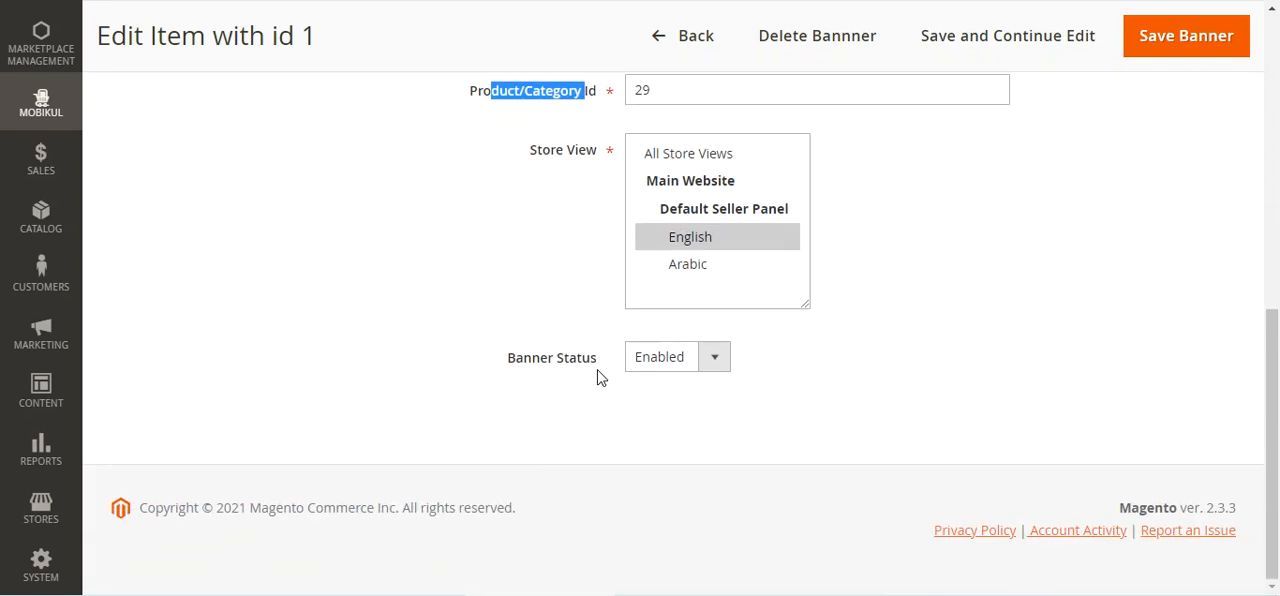
pyautogui.scroll(6, 598, 377)
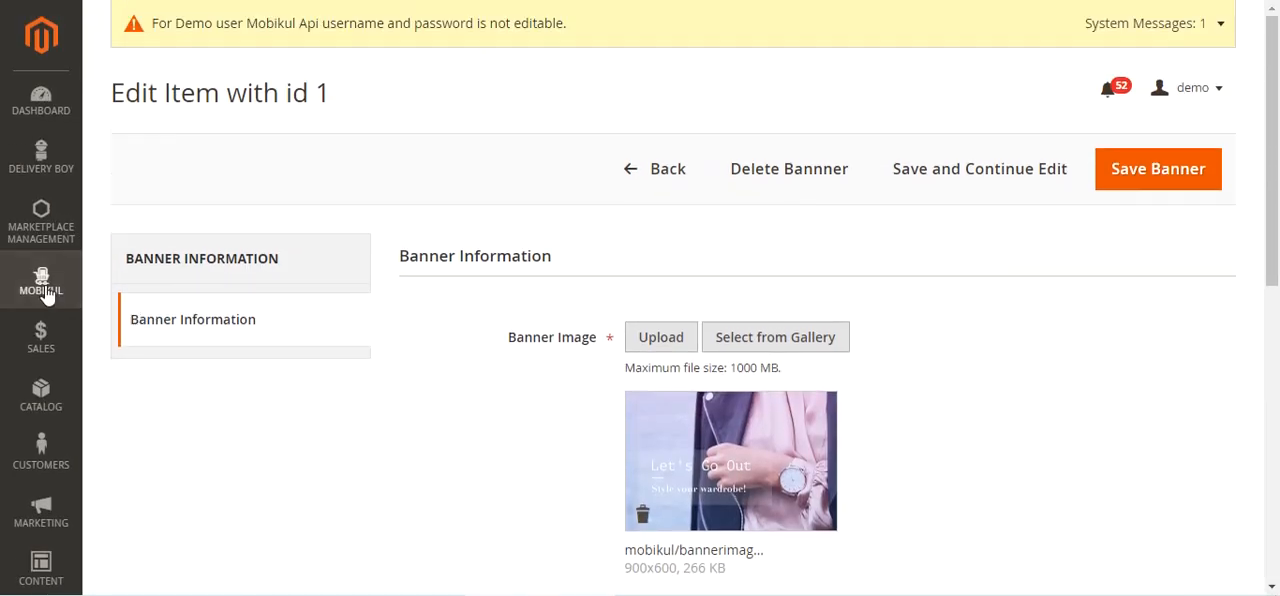
# Open Mobikul's Manage Notifications page, select the first two notifications, and review the bulk actions available for them
pyautogui.click(42, 286)
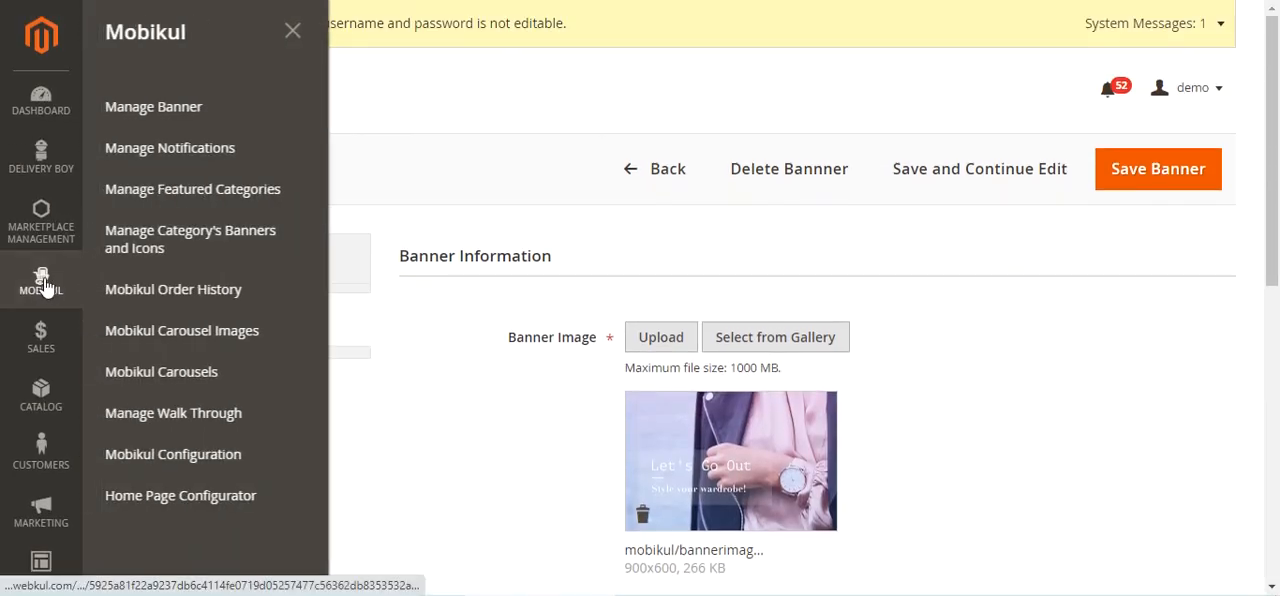
pyautogui.click(250, 157)
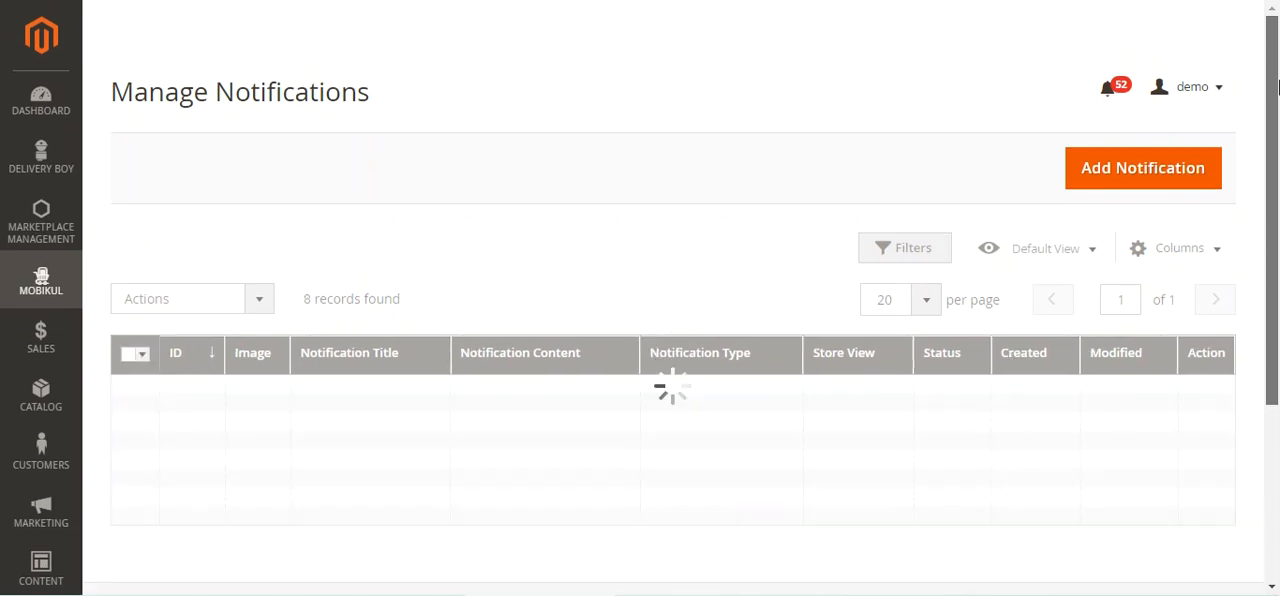
pyautogui.scroll(-1, 183, 393)
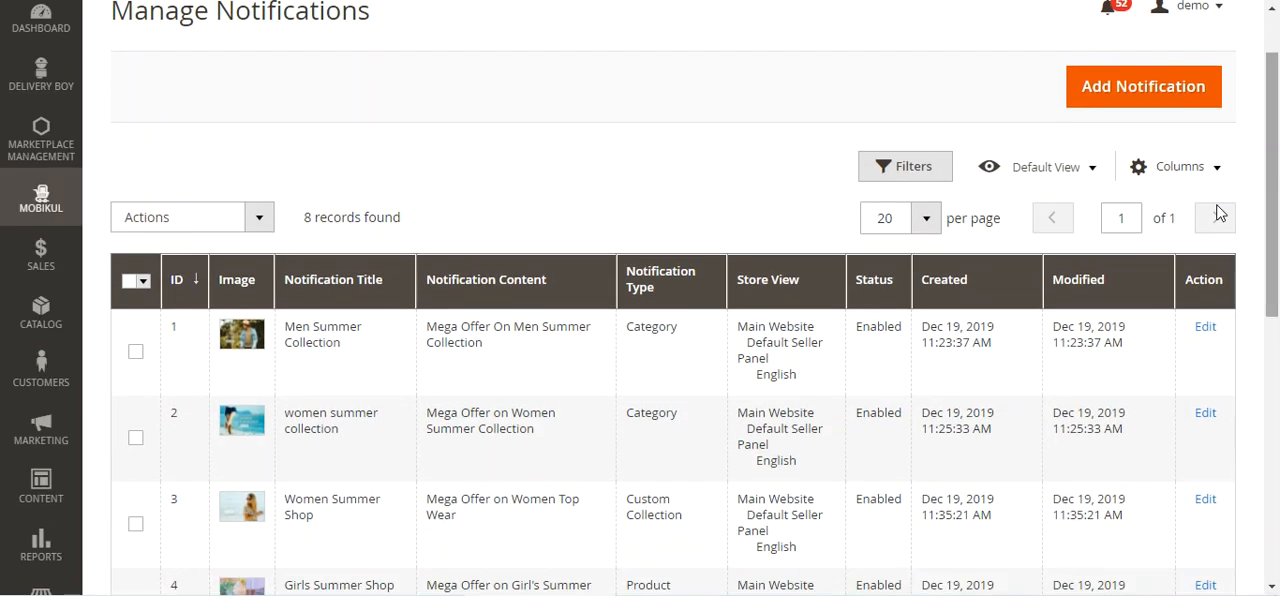
pyautogui.click(136, 351)
pyautogui.click(136, 438)
pyautogui.click(258, 218)
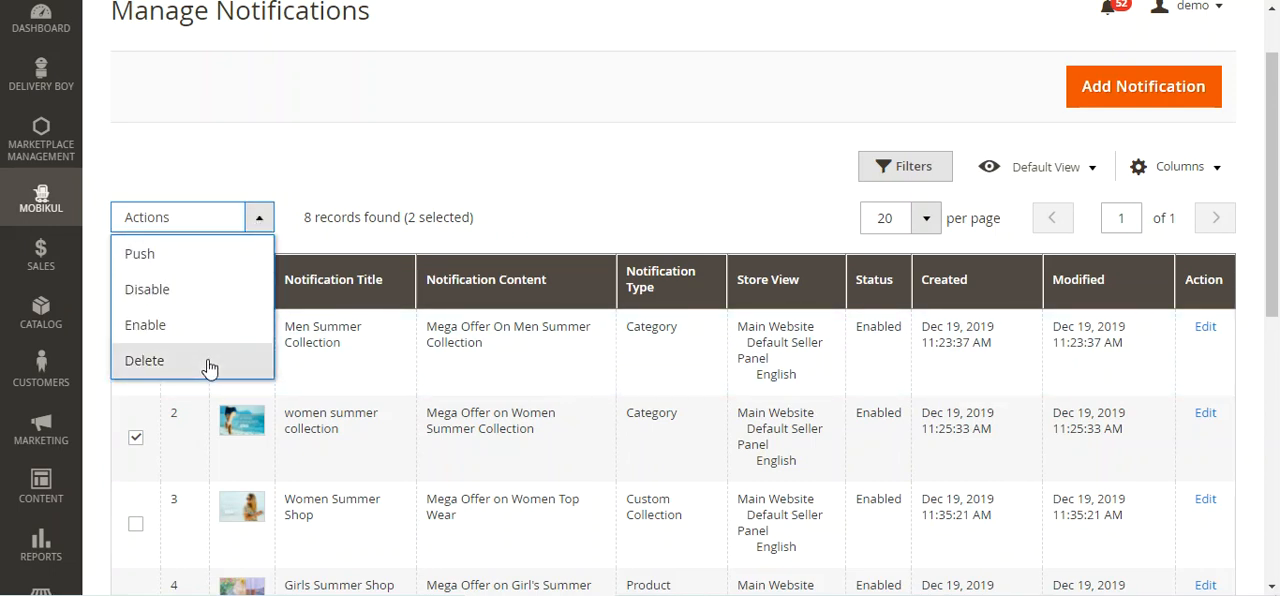
pyautogui.click(676, 166)
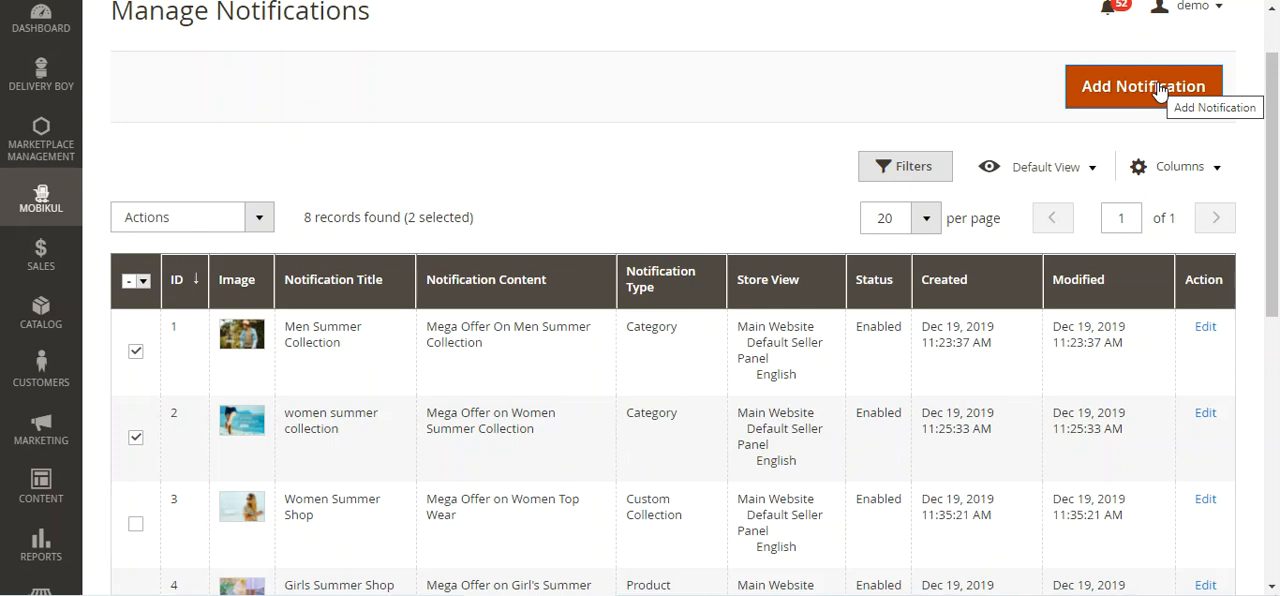
# Start a new notification and look over its image, title and content fields
pyautogui.scroll(-1, 1277, 88)
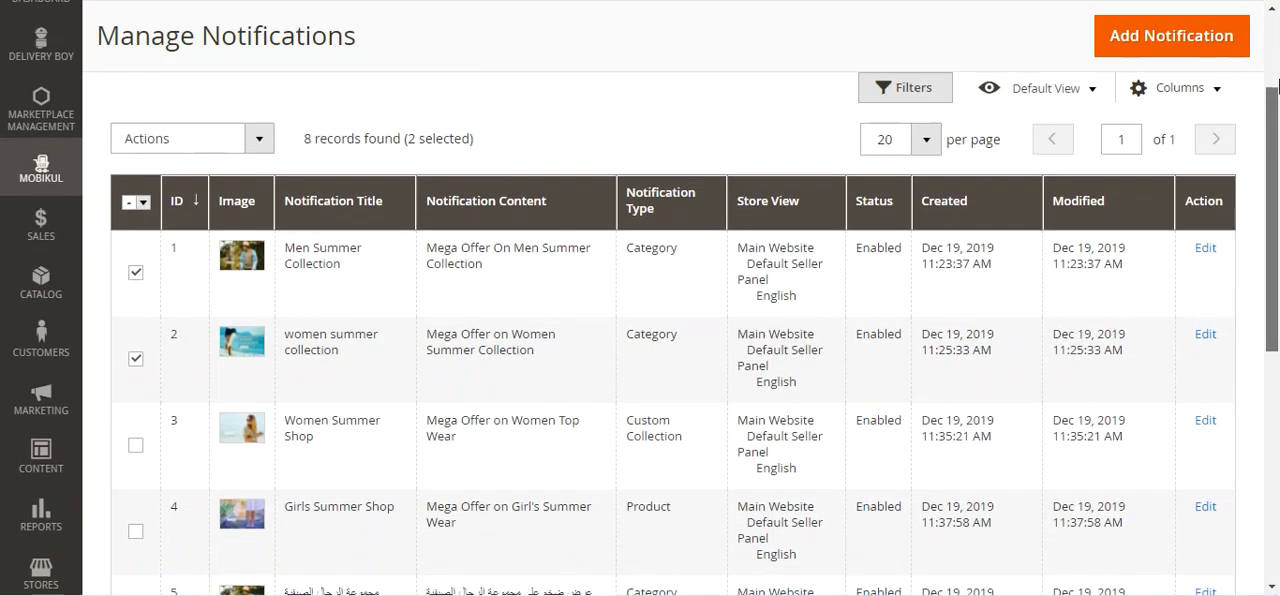
pyautogui.scroll(2, 1277, 88)
pyautogui.click(1134, 163)
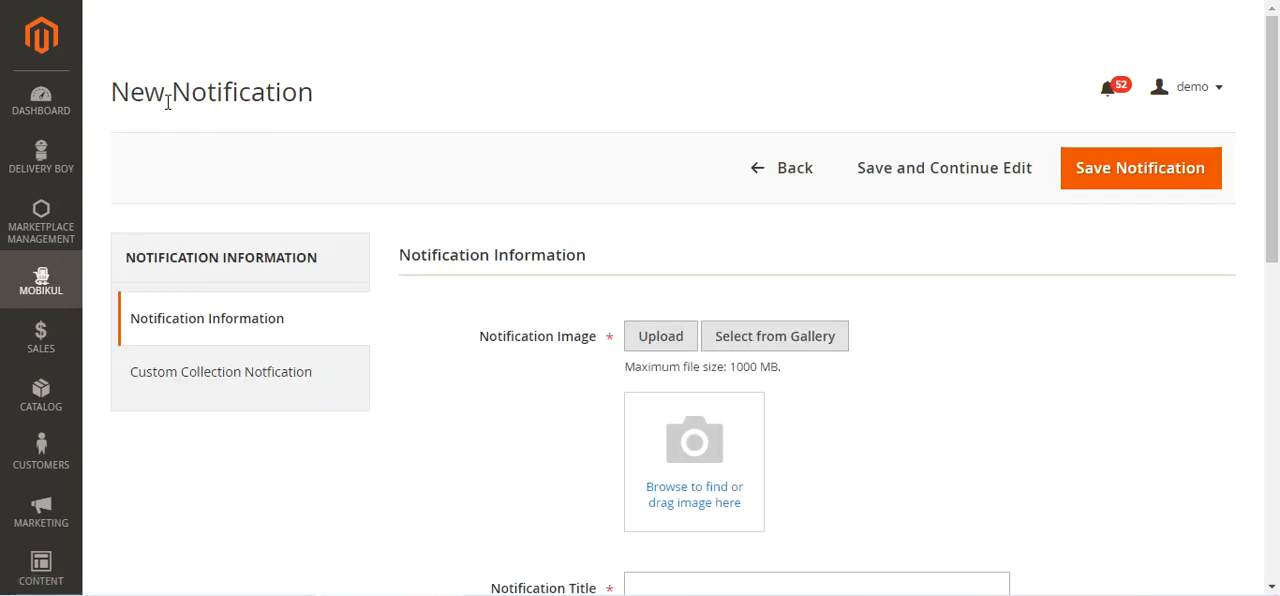
pyautogui.moveTo(168, 103); pyautogui.dragTo(280, 100)
pyautogui.scroll(-2, 1272, 140)
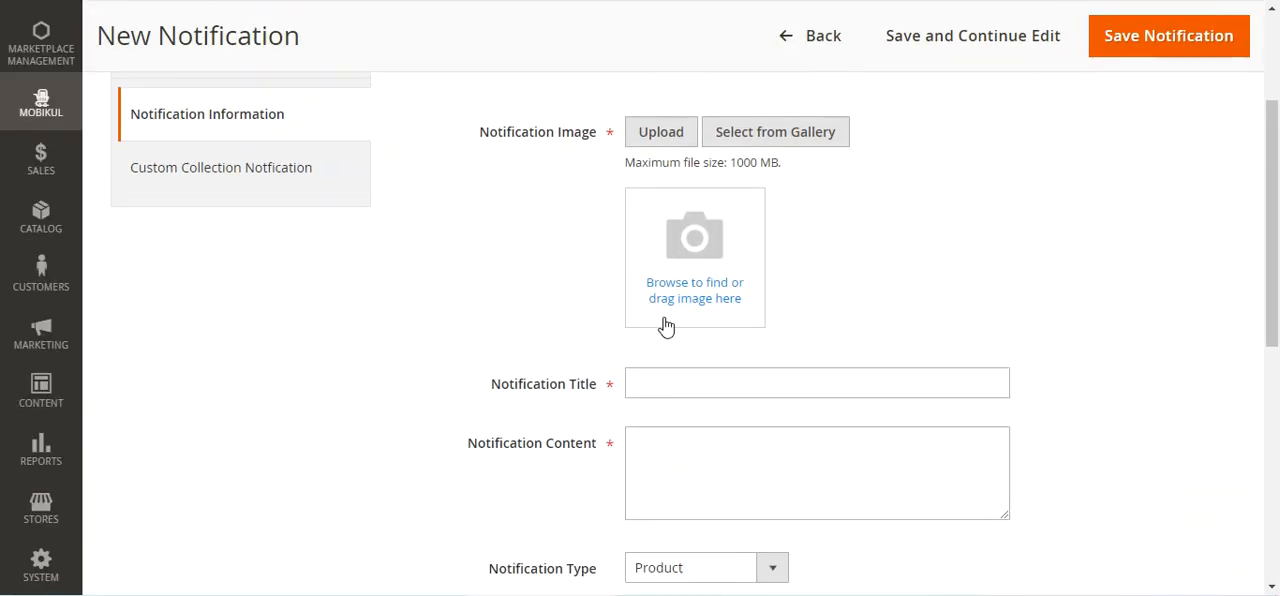
pyautogui.scroll(-1, 700, 280)
pyautogui.scroll(1, 700, 257)
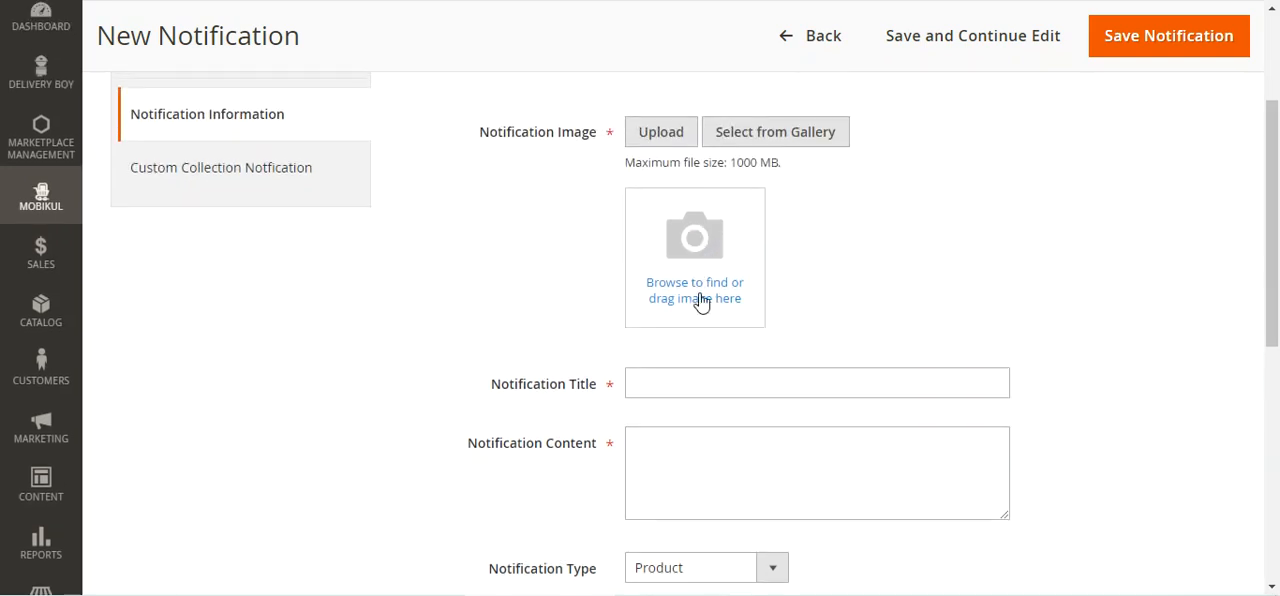
pyautogui.click(683, 384)
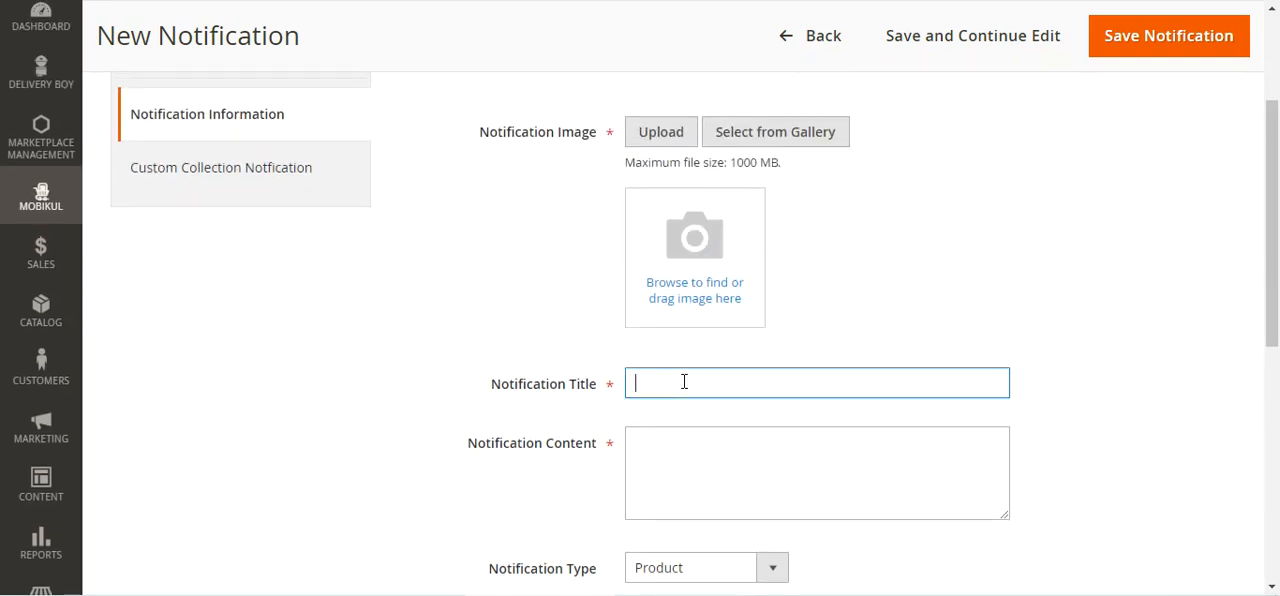
pyautogui.scroll(-2, 688, 380)
pyautogui.click(696, 279)
pyautogui.scroll(-1, 696, 327)
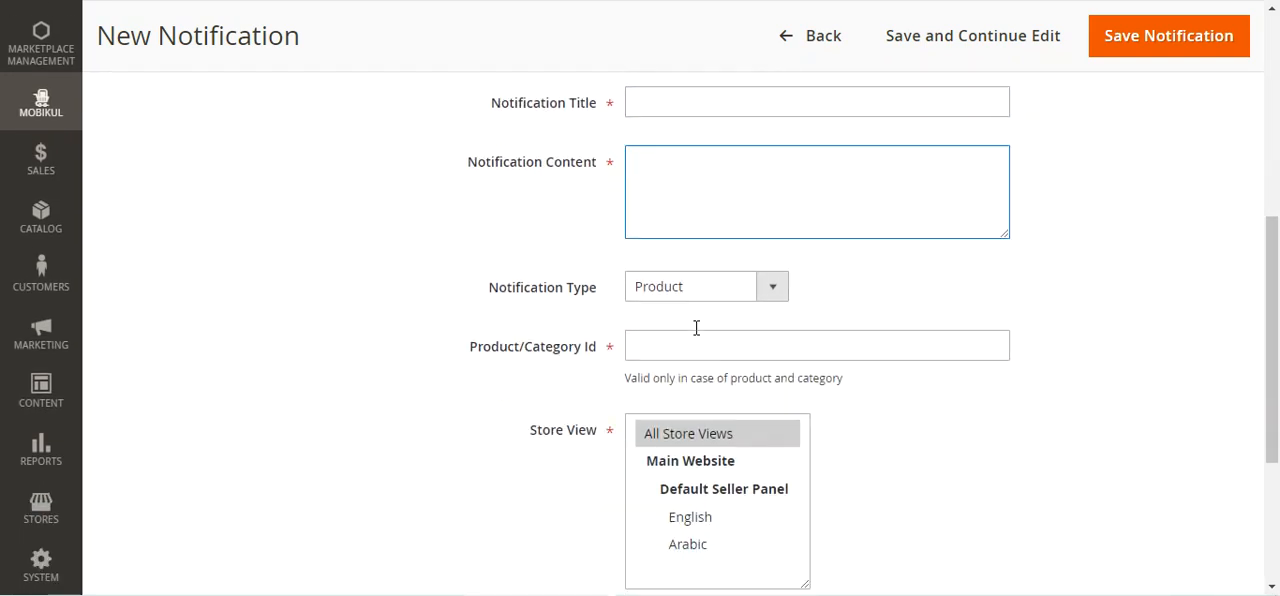
# Try the Product, Category and Others notification types in turn, and set the new notification's type to Custom Collection
pyautogui.click(707, 292)
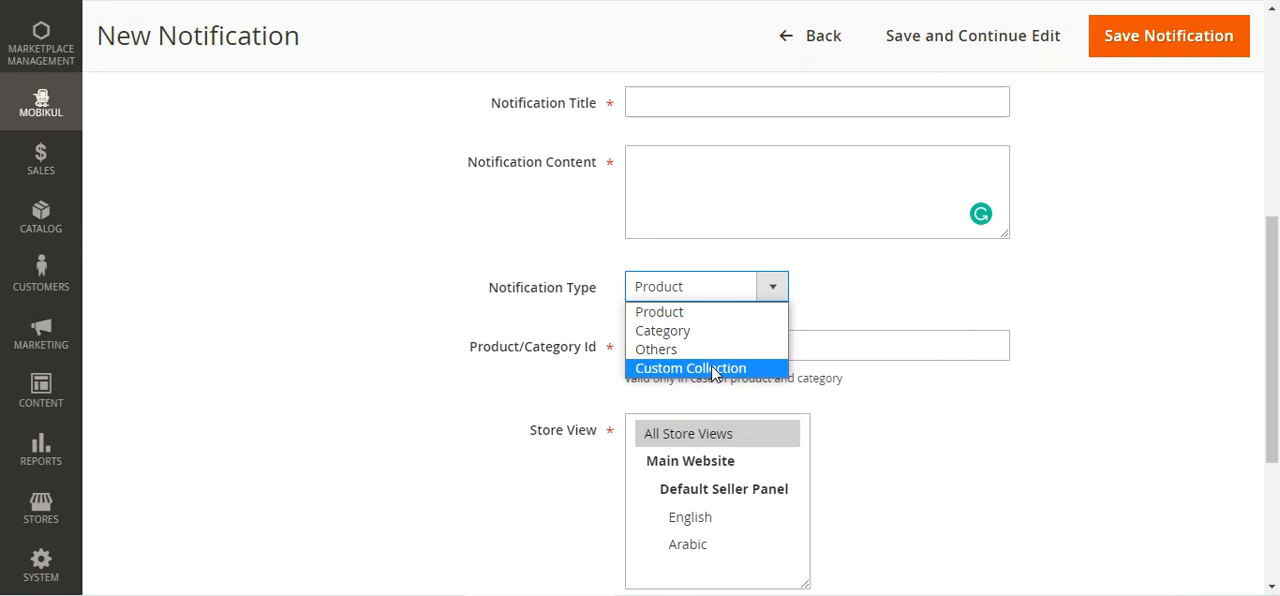
pyautogui.click(706, 314)
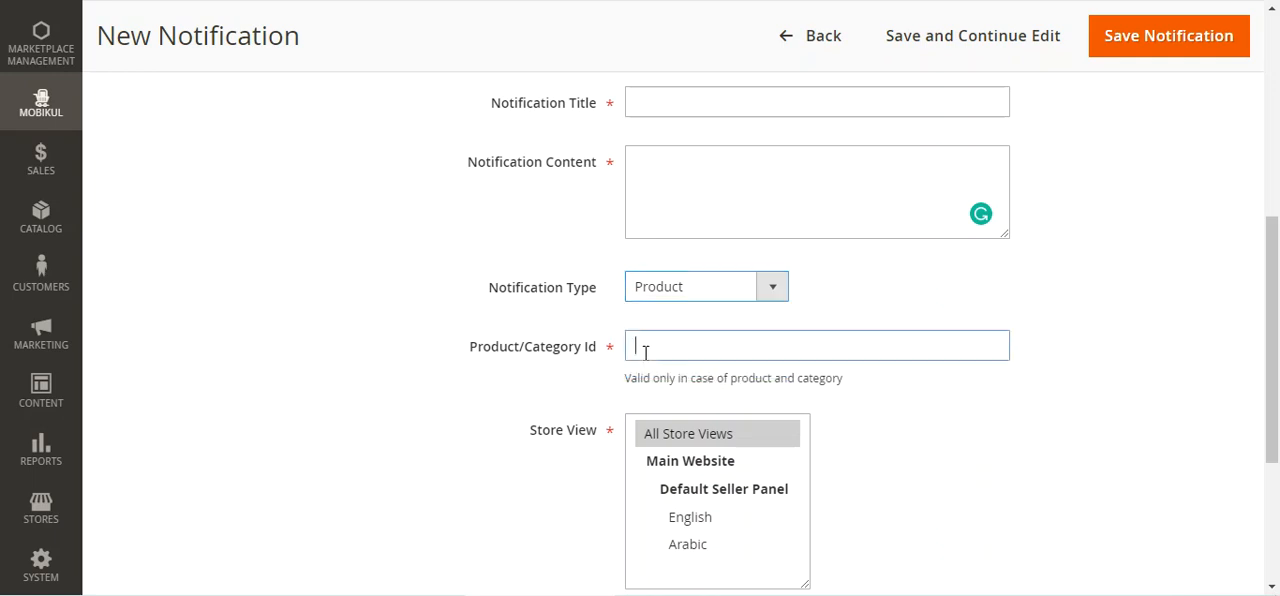
pyautogui.click(706, 292)
pyautogui.click(690, 330)
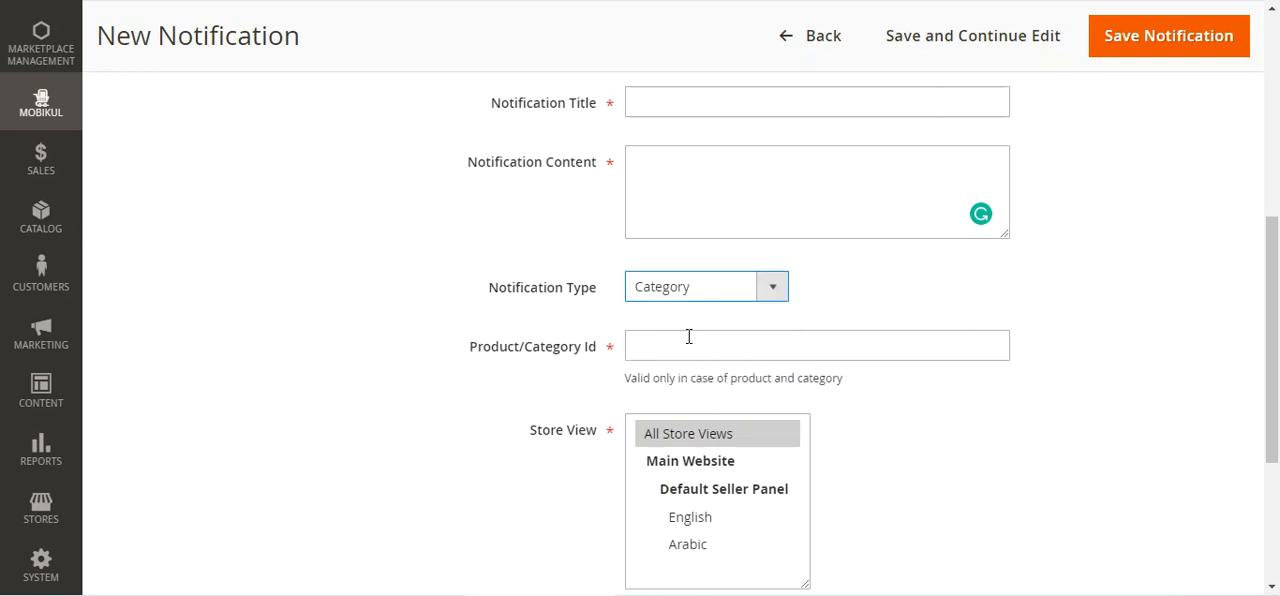
pyautogui.click(686, 348)
pyautogui.click(722, 292)
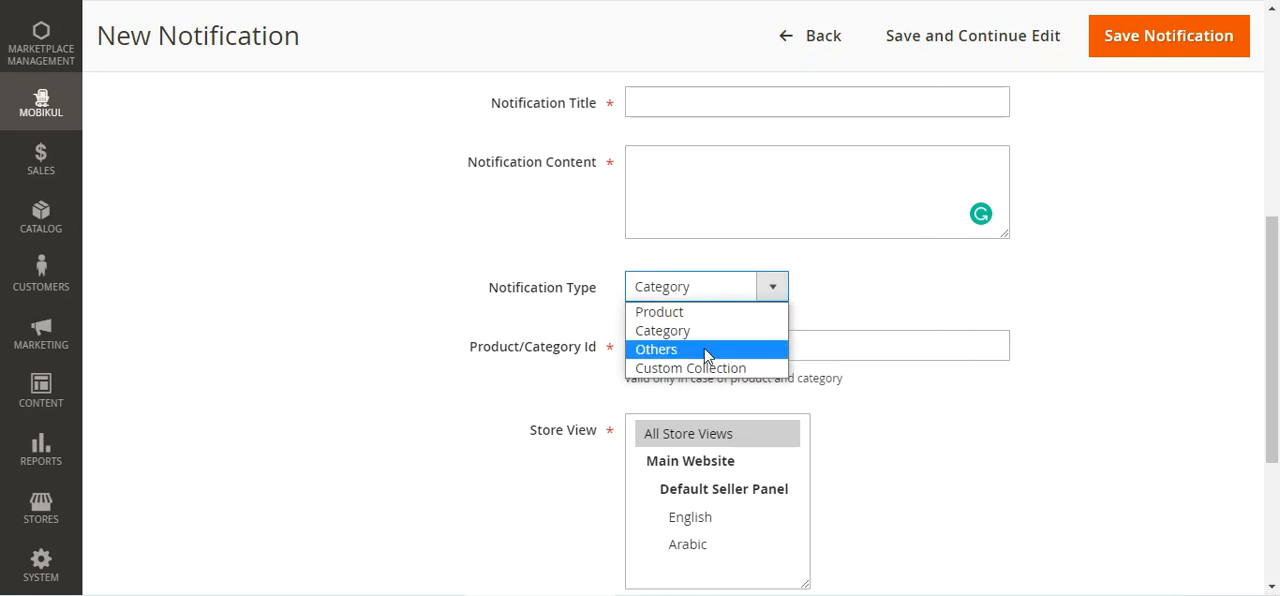
pyautogui.click(749, 352)
pyautogui.click(763, 289)
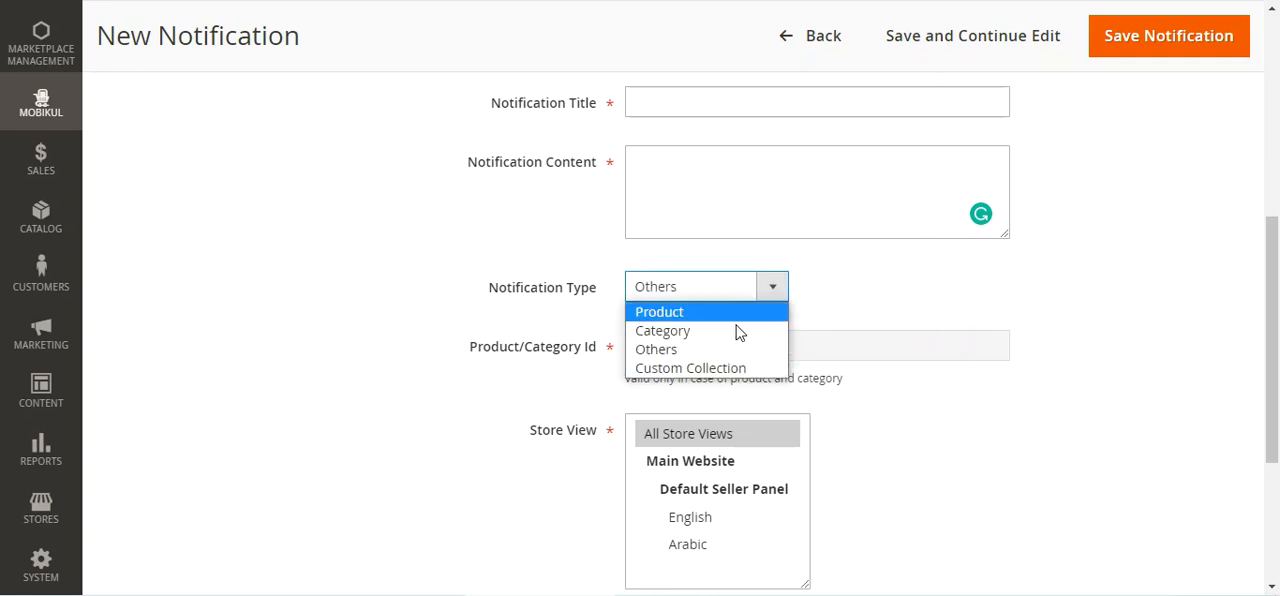
pyautogui.click(712, 369)
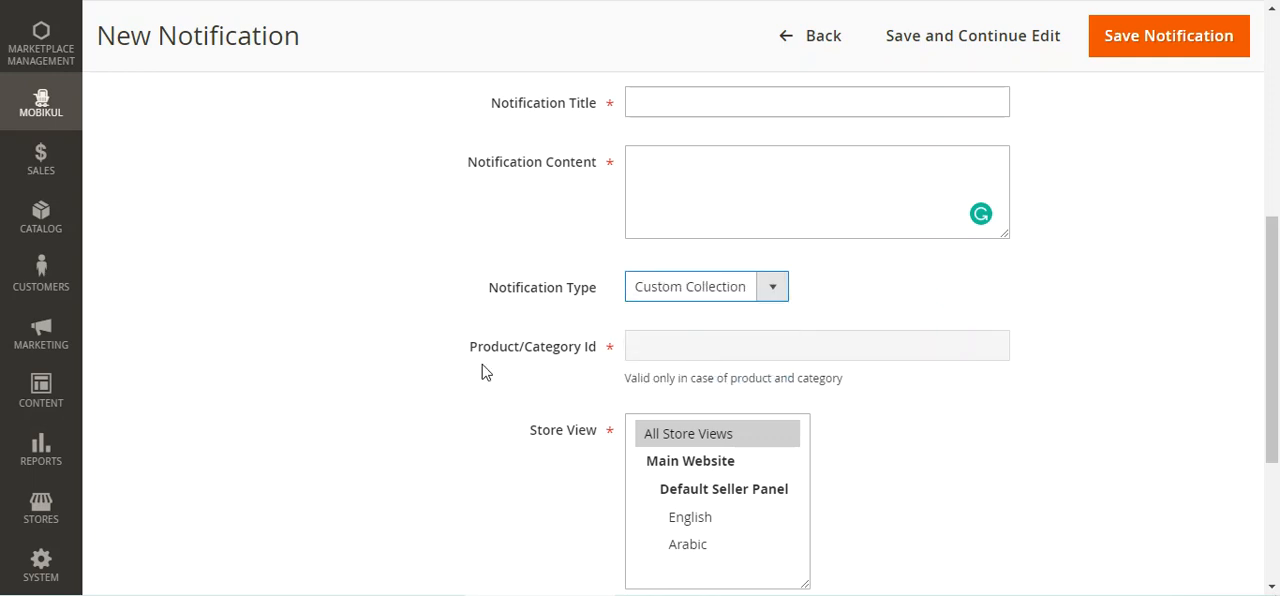
# Base the notification's custom product collection on Newly Added Products with count, with a count of 5
pyautogui.click(240, 276)
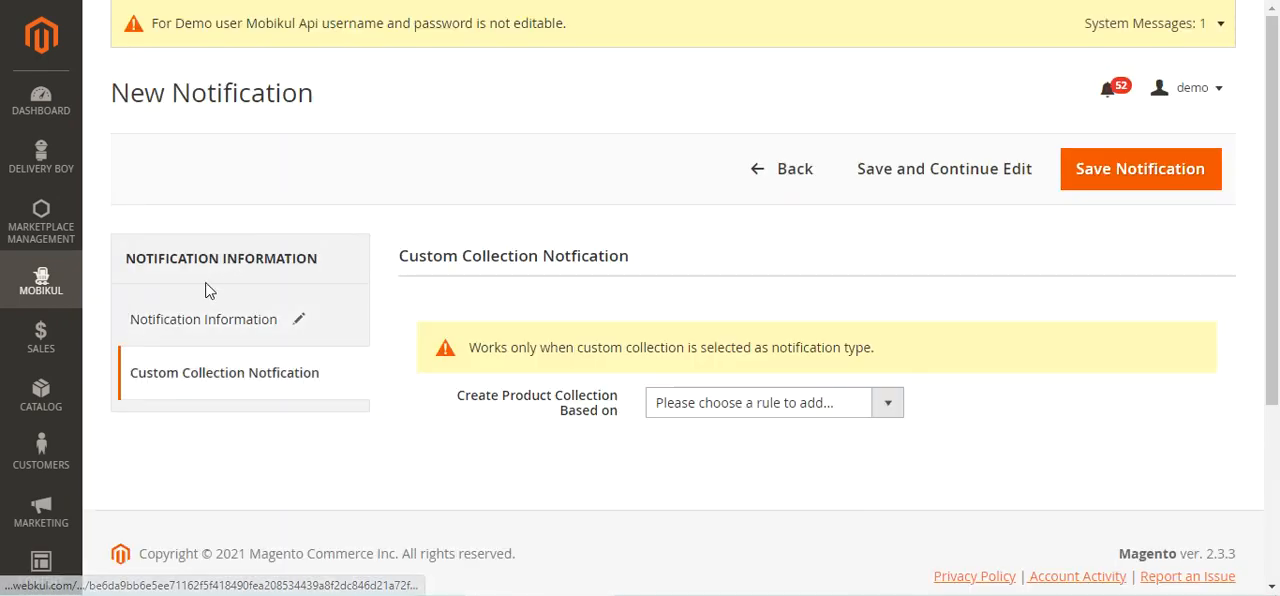
pyautogui.scroll(-2, 825, 427)
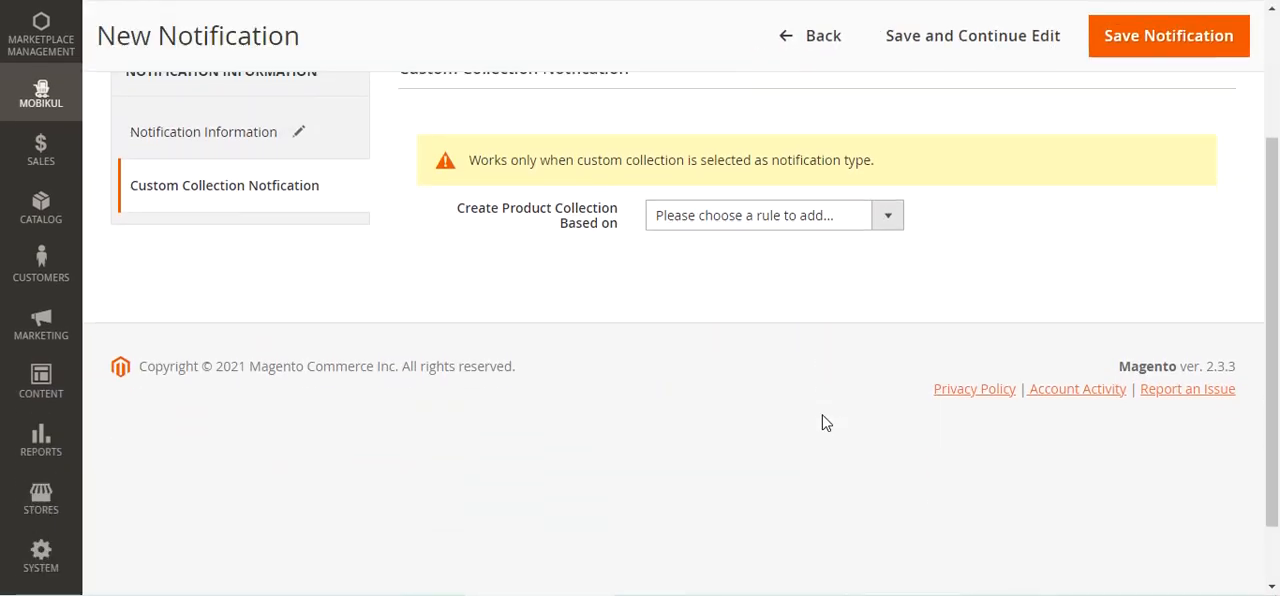
pyautogui.scroll(1, 770, 401)
pyautogui.moveTo(466, 302); pyautogui.dragTo(608, 319)
pyautogui.click(828, 312)
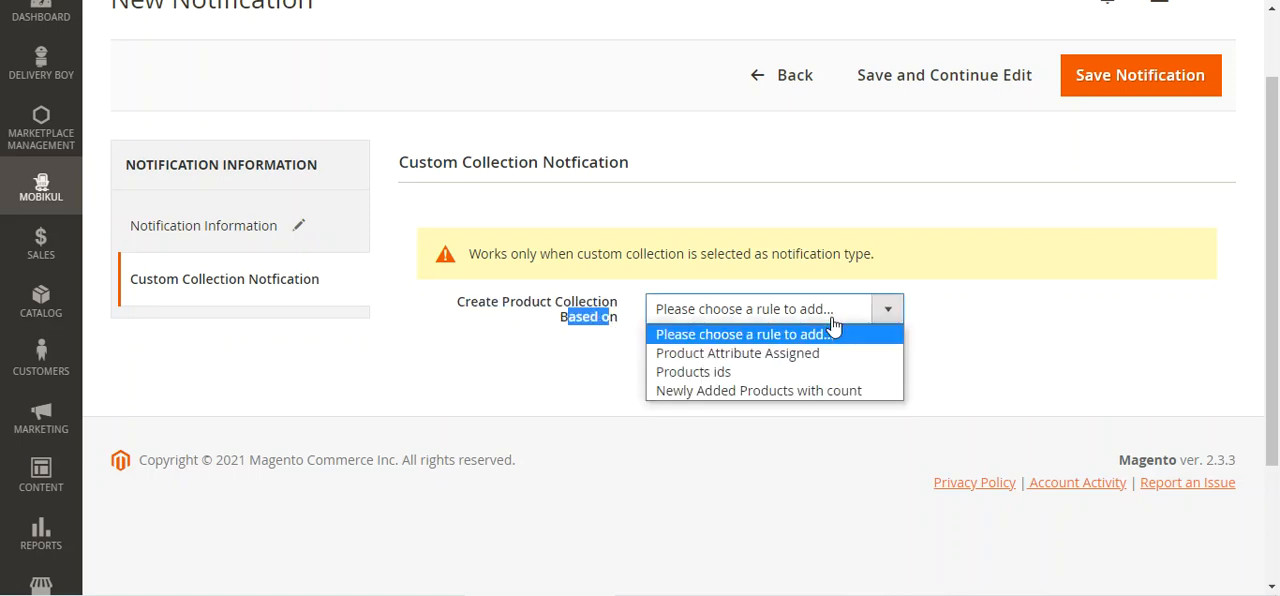
pyautogui.click(836, 391)
pyautogui.click(812, 383)
pyautogui.write('3')
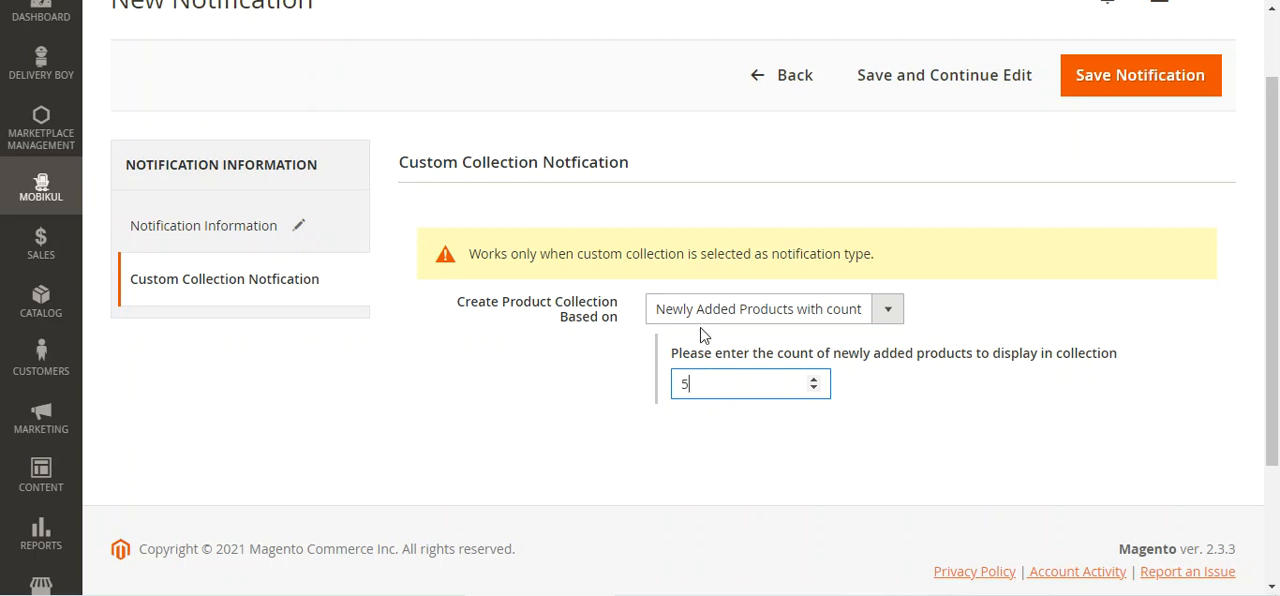
# Revisit the general notification information and read the custom collection note about the required notification type
pyautogui.moveTo(694, 386); pyautogui.dragTo(670, 393)
pyautogui.click(268, 232)
pyautogui.click(265, 370)
pyautogui.moveTo(480, 348); pyautogui.dragTo(867, 344)
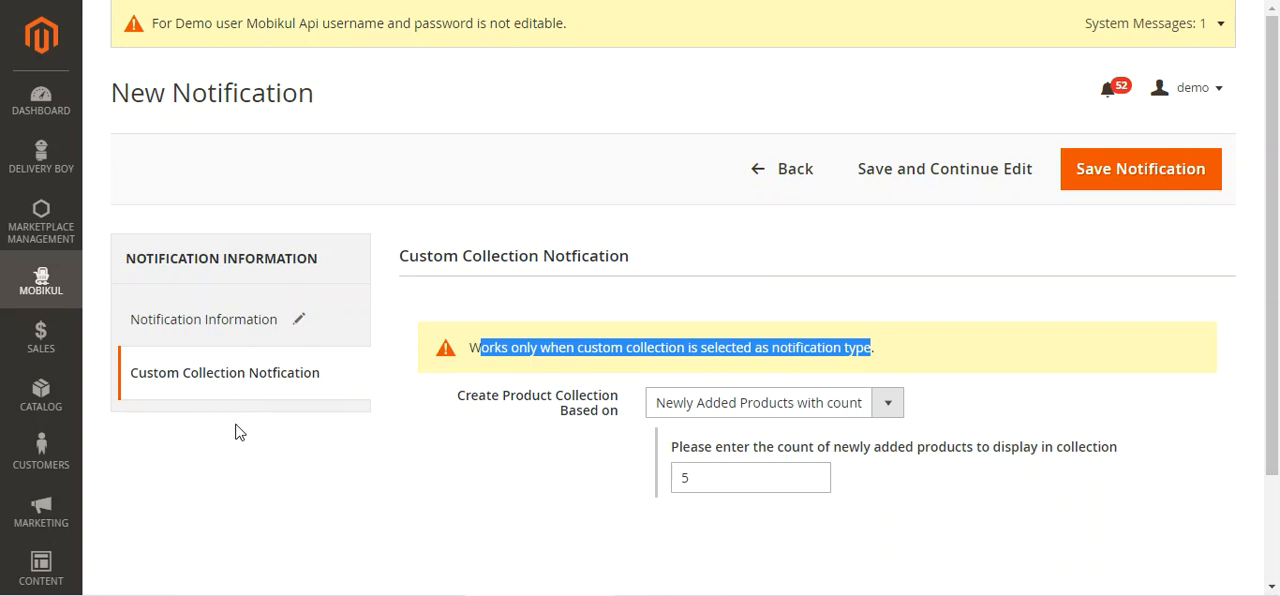
# Base the custom collection on Products ids instead and choose products 2153 and 2152 from the product list
pyautogui.click(890, 404)
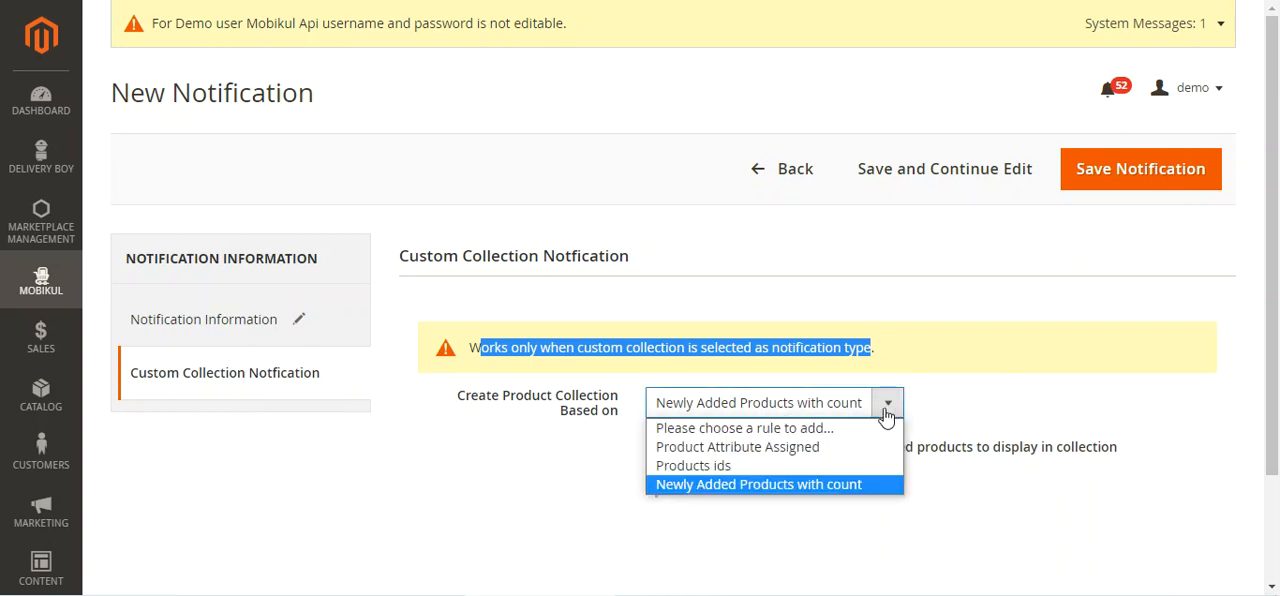
pyautogui.click(864, 466)
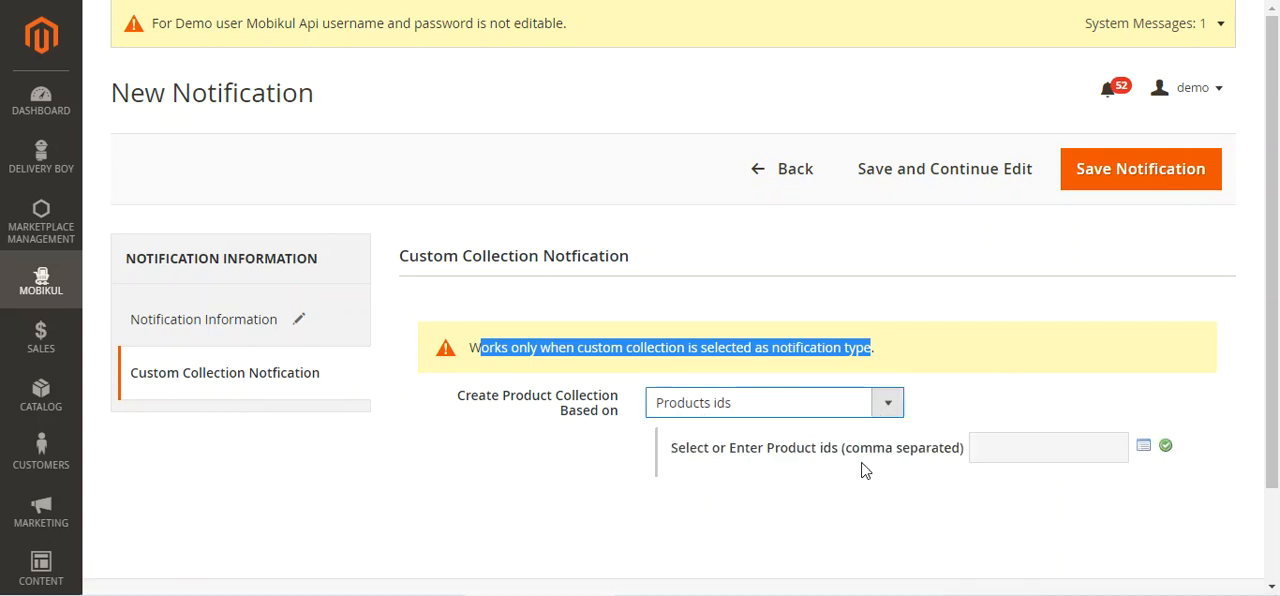
pyautogui.click(1144, 448)
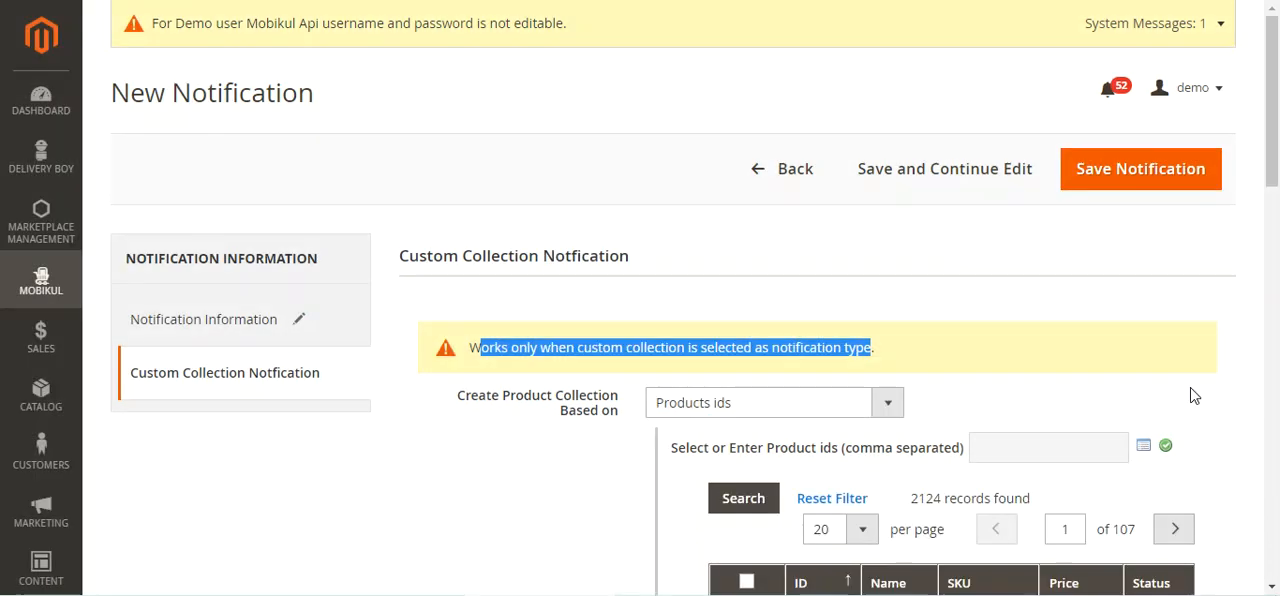
pyautogui.moveTo(1274, 164); pyautogui.dragTo(1276, 338)
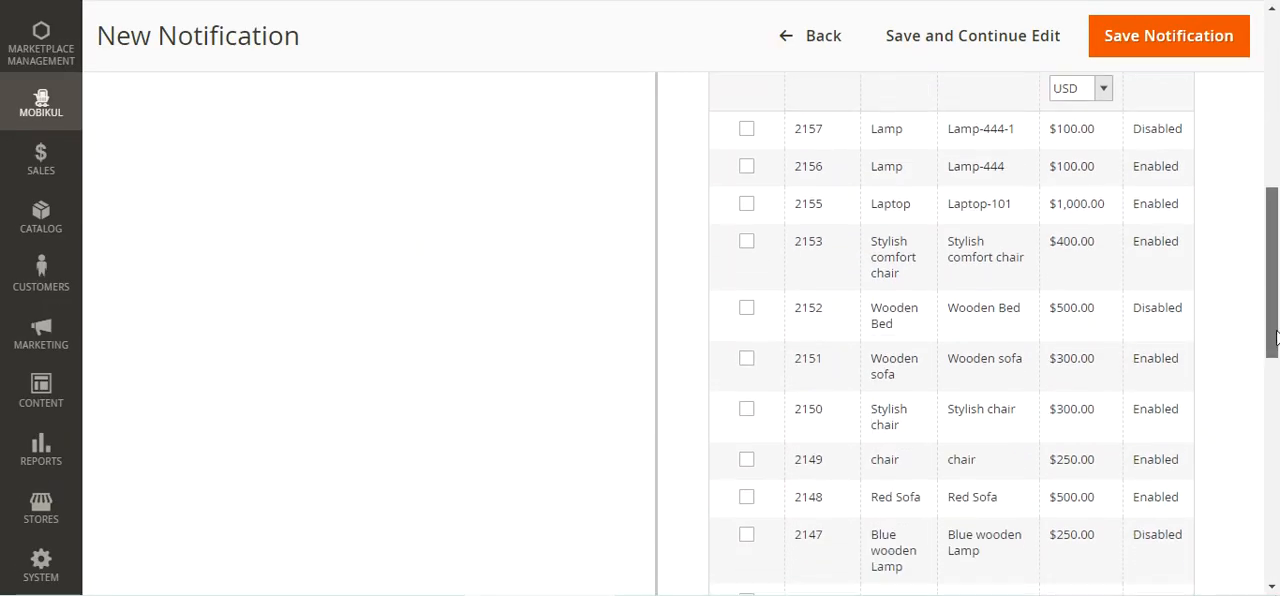
pyautogui.click(740, 240)
pyautogui.click(747, 305)
pyautogui.scroll(-5, 747, 305)
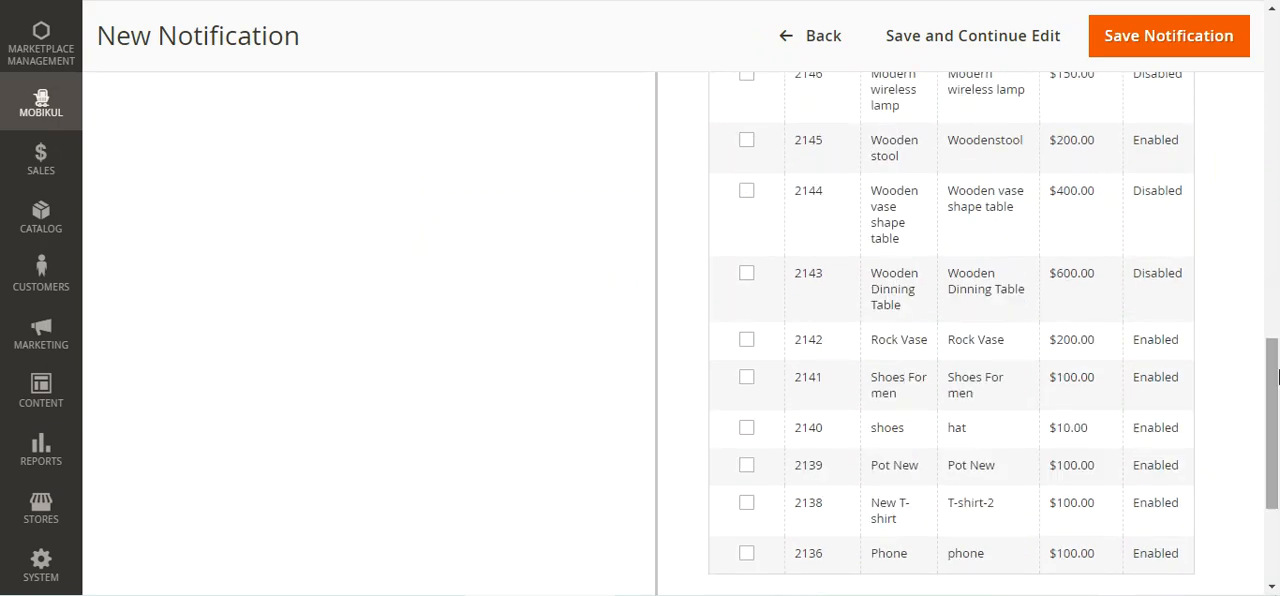
pyautogui.moveTo(1270, 346); pyautogui.dragTo(1268, 176)
pyautogui.scroll(4, 1270, 176)
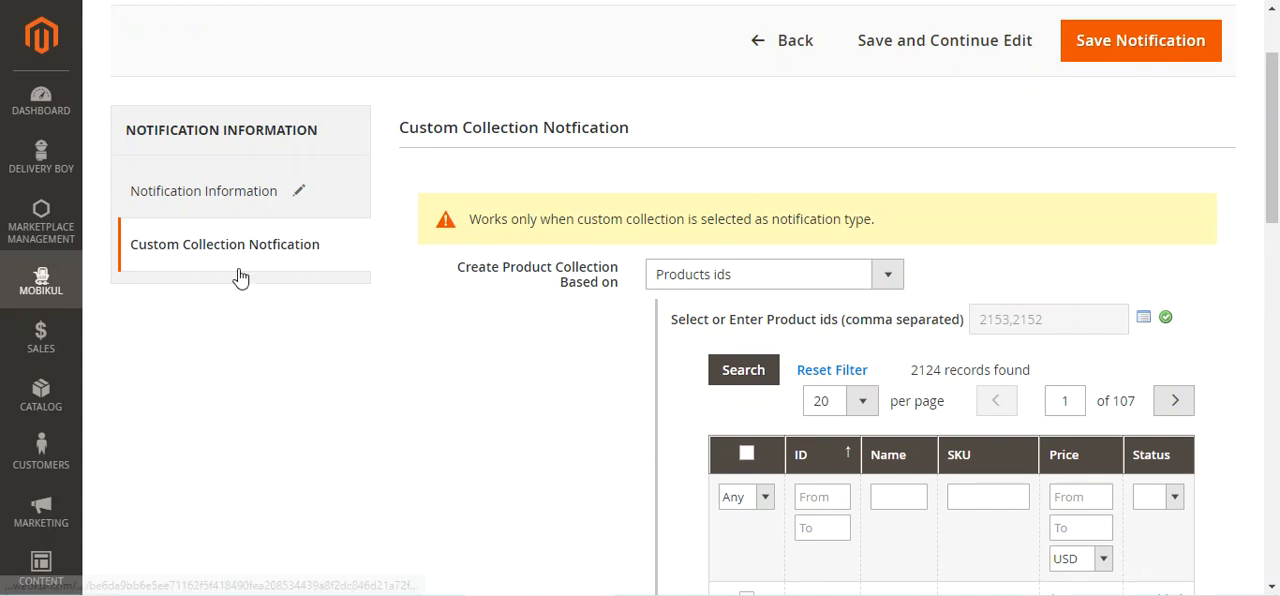
# Return from the new notification to the notification list without saving, and look through the existing notifications and their types
pyautogui.click(239, 207)
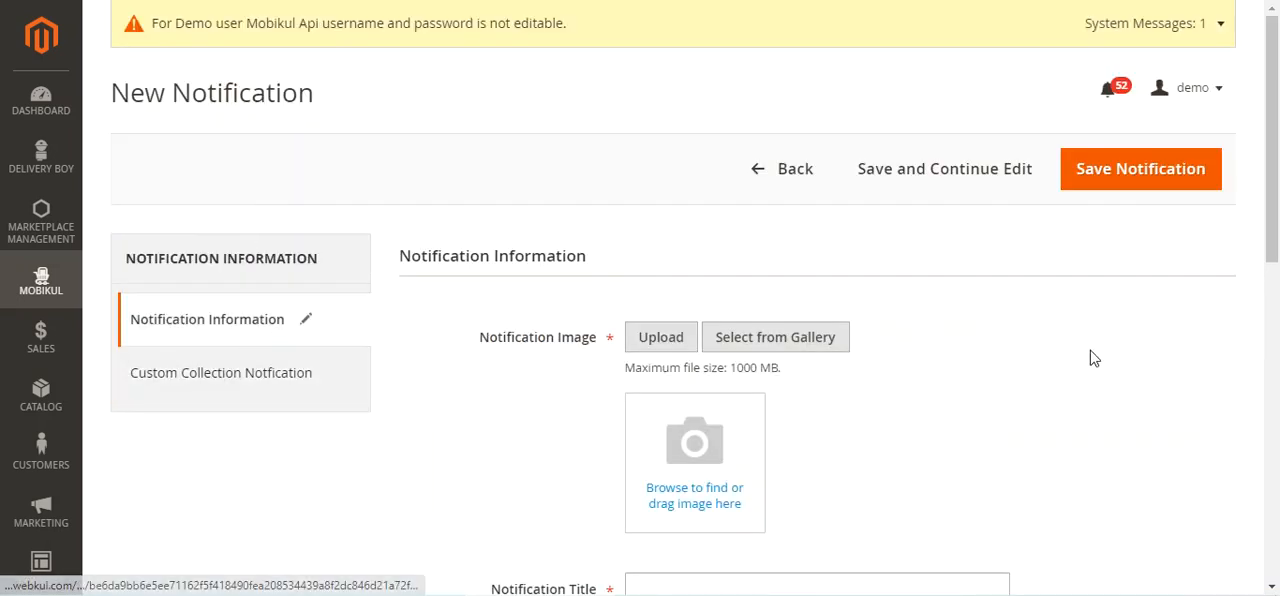
pyautogui.click(1094, 186)
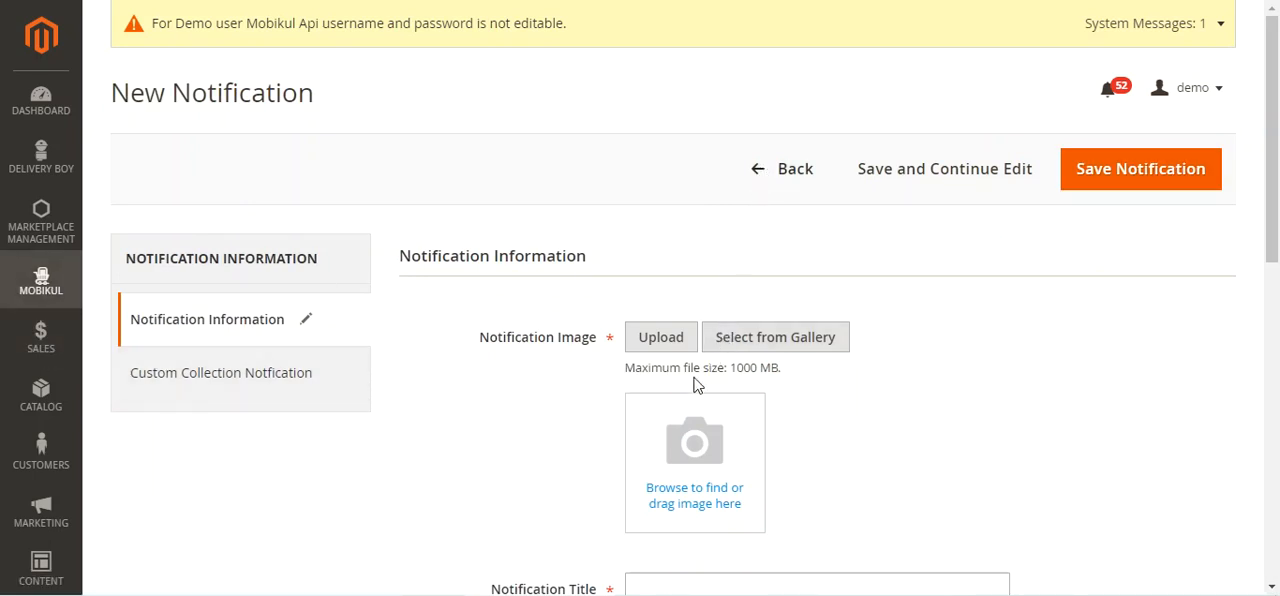
pyautogui.moveTo(1276, 181); pyautogui.dragTo(1276, 232)
pyautogui.moveTo(1277, 135); pyautogui.dragTo(1277, 217)
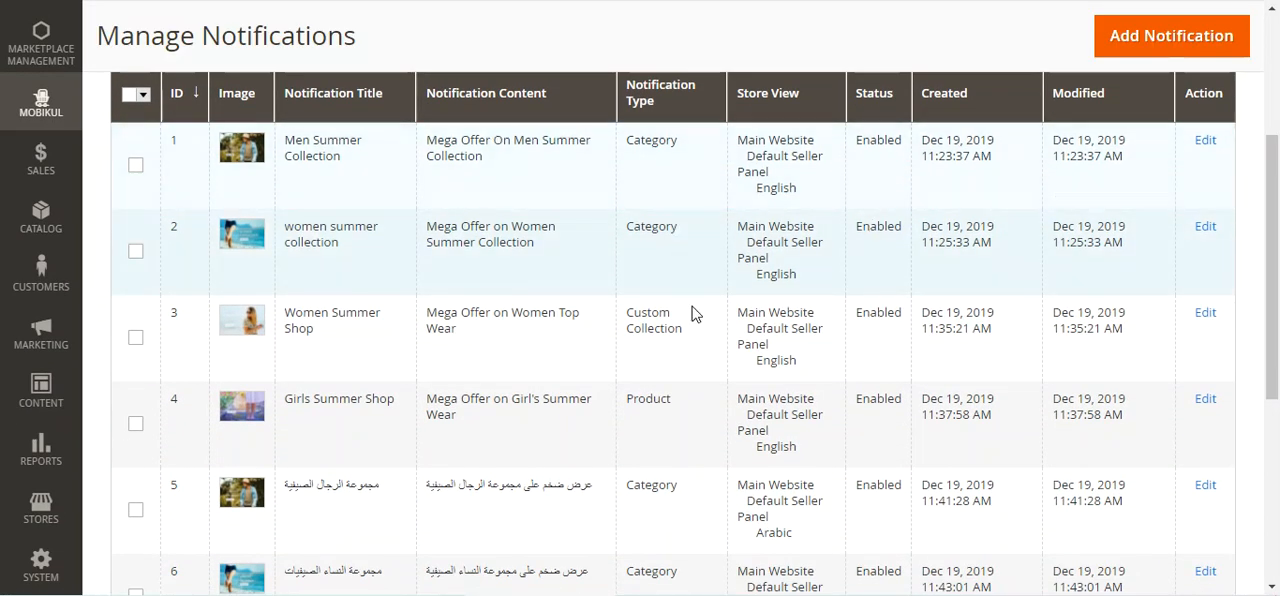
pyautogui.moveTo(1274, 262); pyautogui.dragTo(1277, 228)
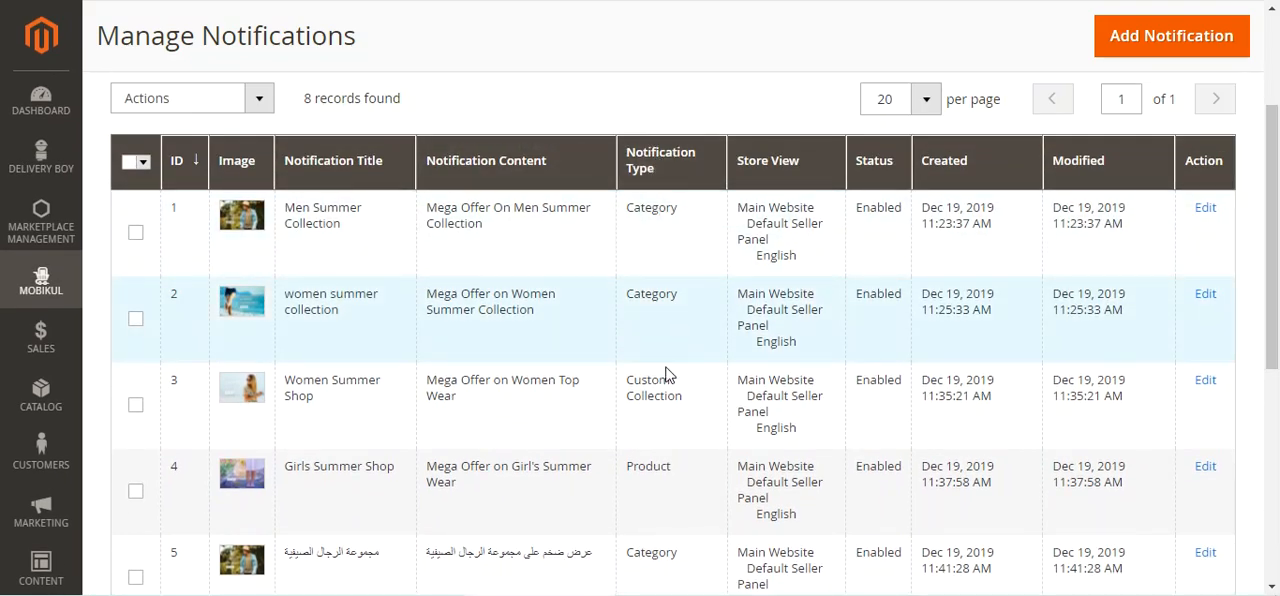
pyautogui.scroll(-2, 663, 402)
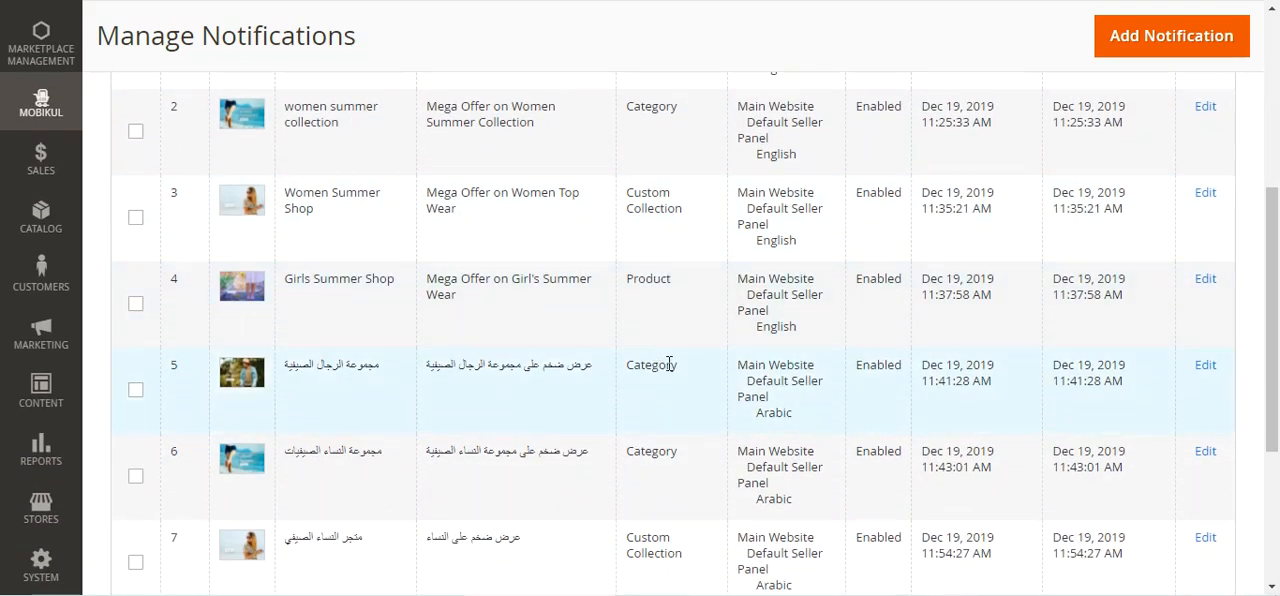
pyautogui.scroll(-2, 666, 370)
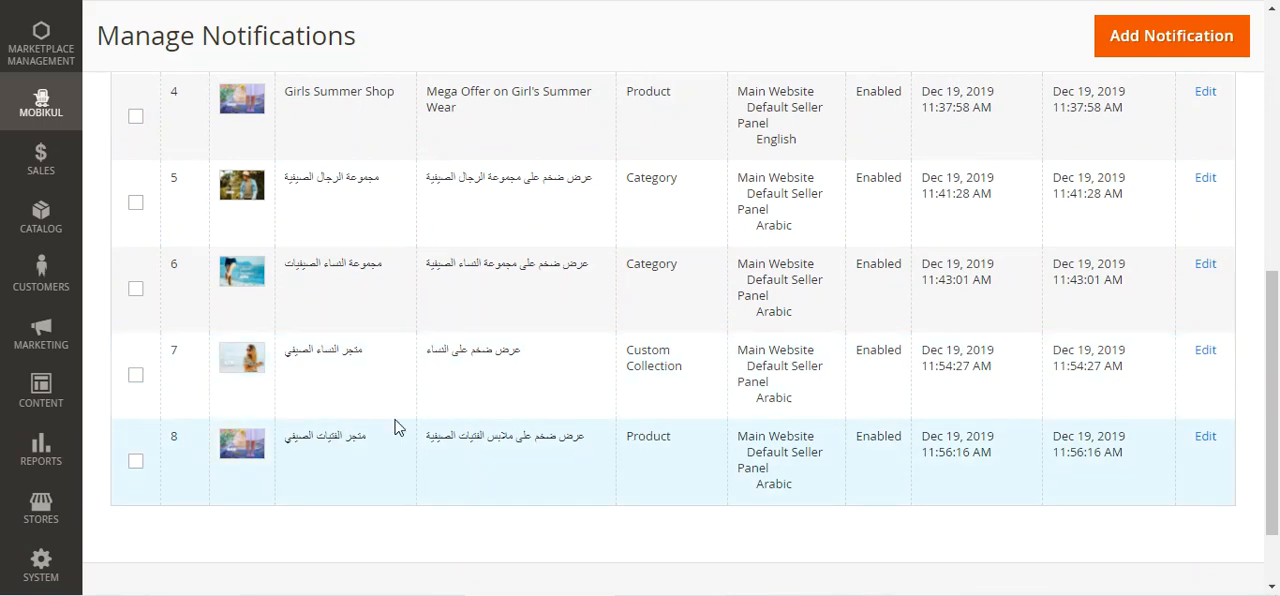
pyautogui.scroll(6, 214, 354)
# Open Mobikul's Manage Featured Categories page and review the category list and its available bulk actions
pyautogui.click(41, 280)
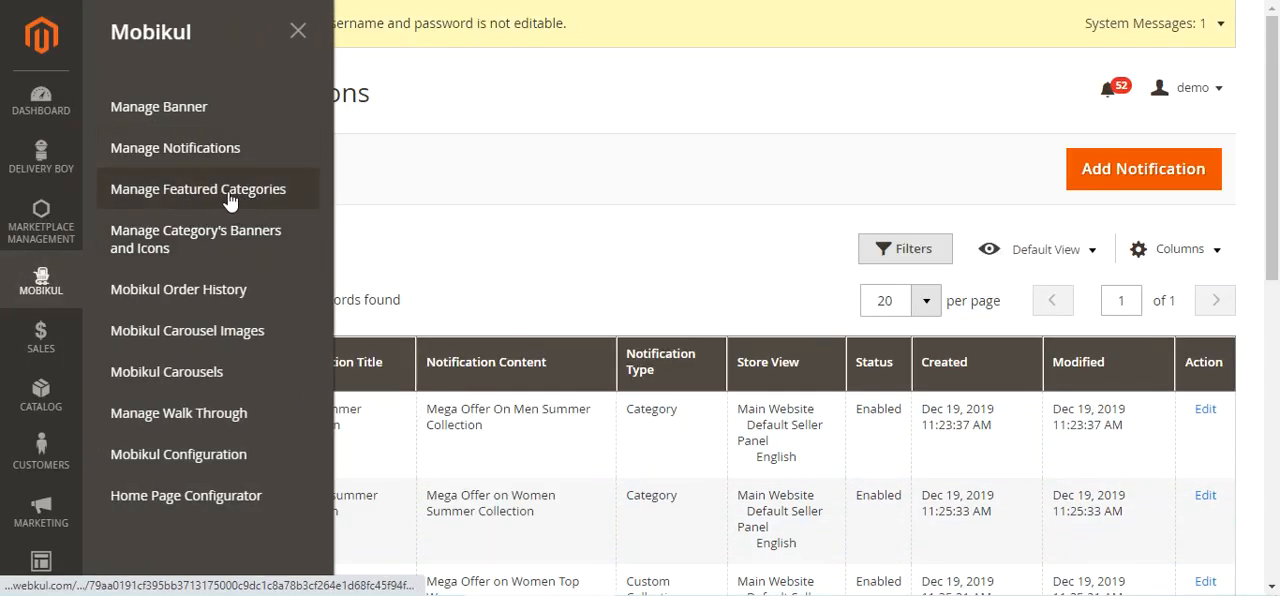
pyautogui.click(268, 203)
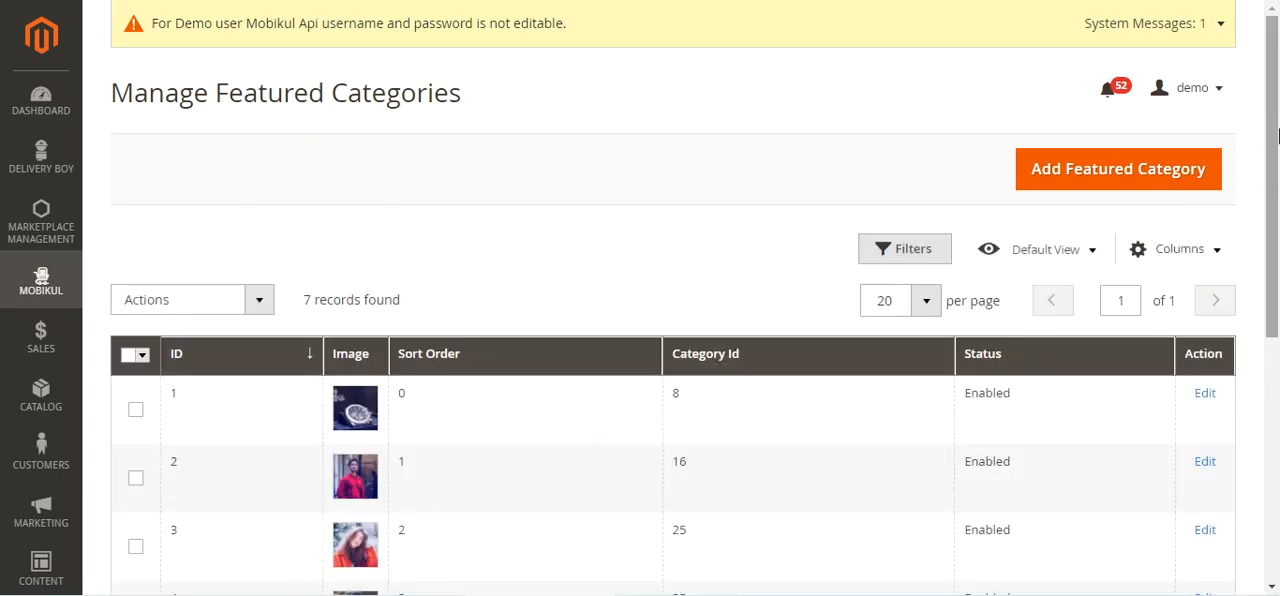
pyautogui.scroll(-1, 1276, 318)
pyautogui.scroll(1, 1276, 318)
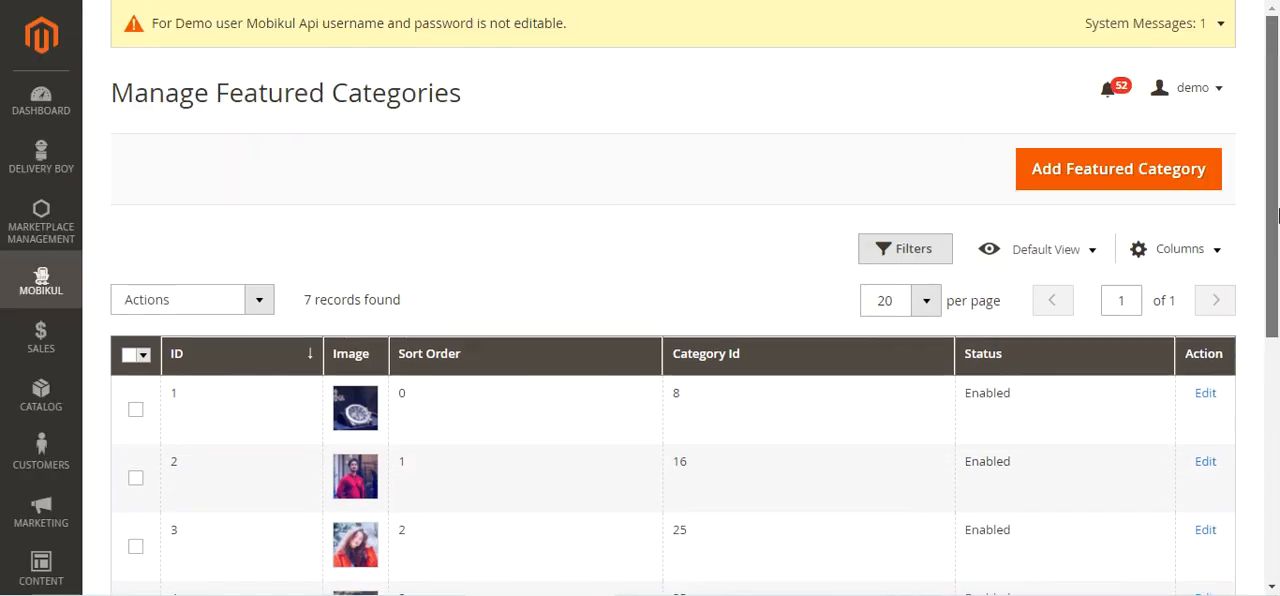
pyautogui.click(257, 308)
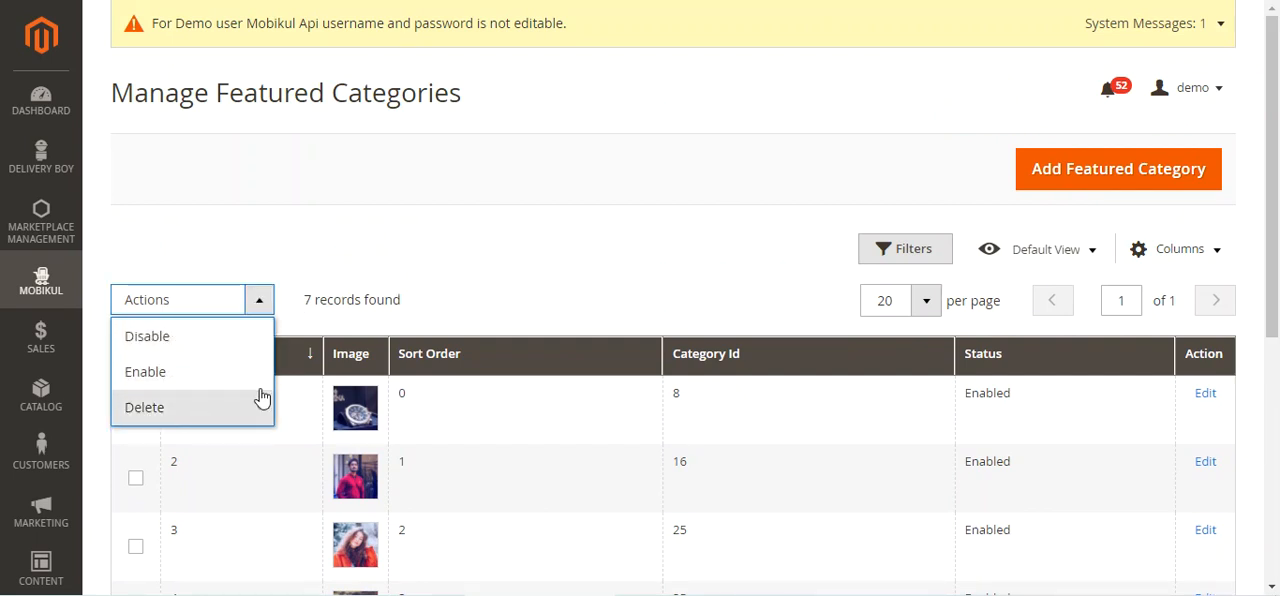
pyautogui.click(530, 259)
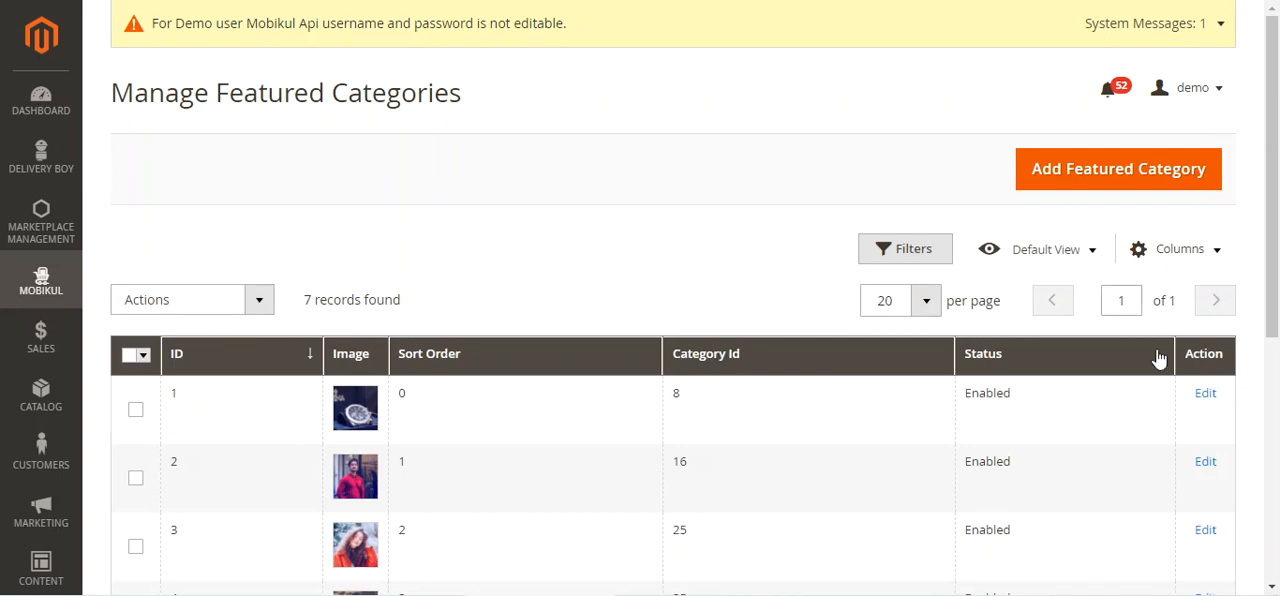
# Start a new featured category, assign it to the English store view and check the available status options
pyautogui.click(1100, 178)
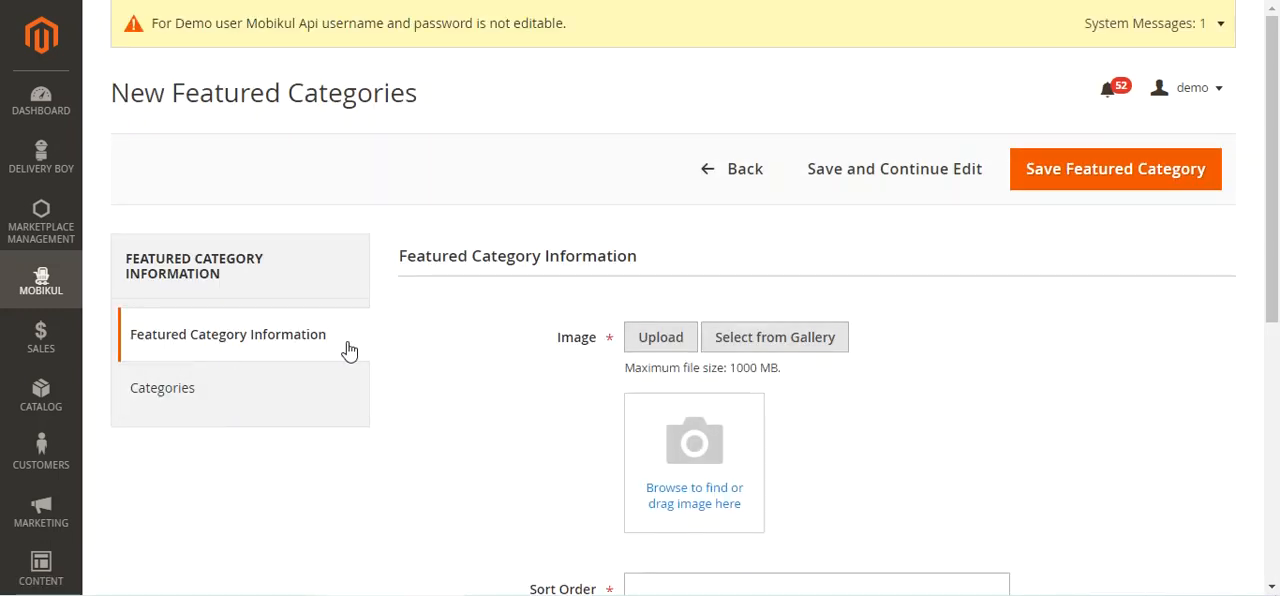
pyautogui.moveTo(1275, 197); pyautogui.dragTo(1272, 247)
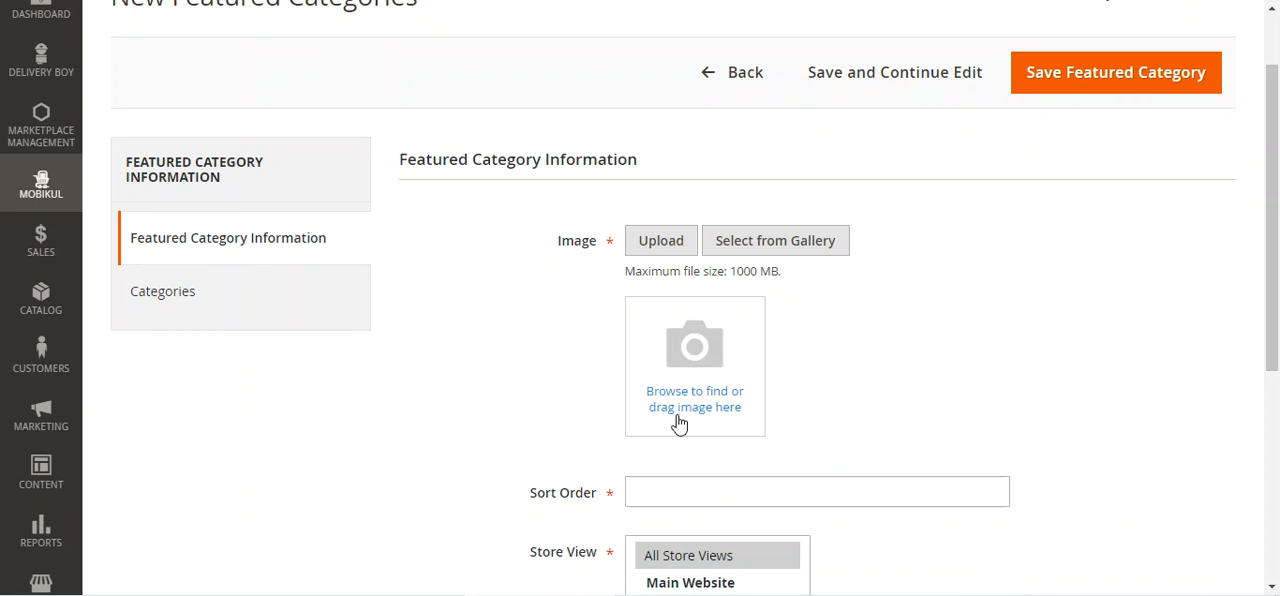
pyautogui.moveTo(1265, 285); pyautogui.dragTo(1268, 443)
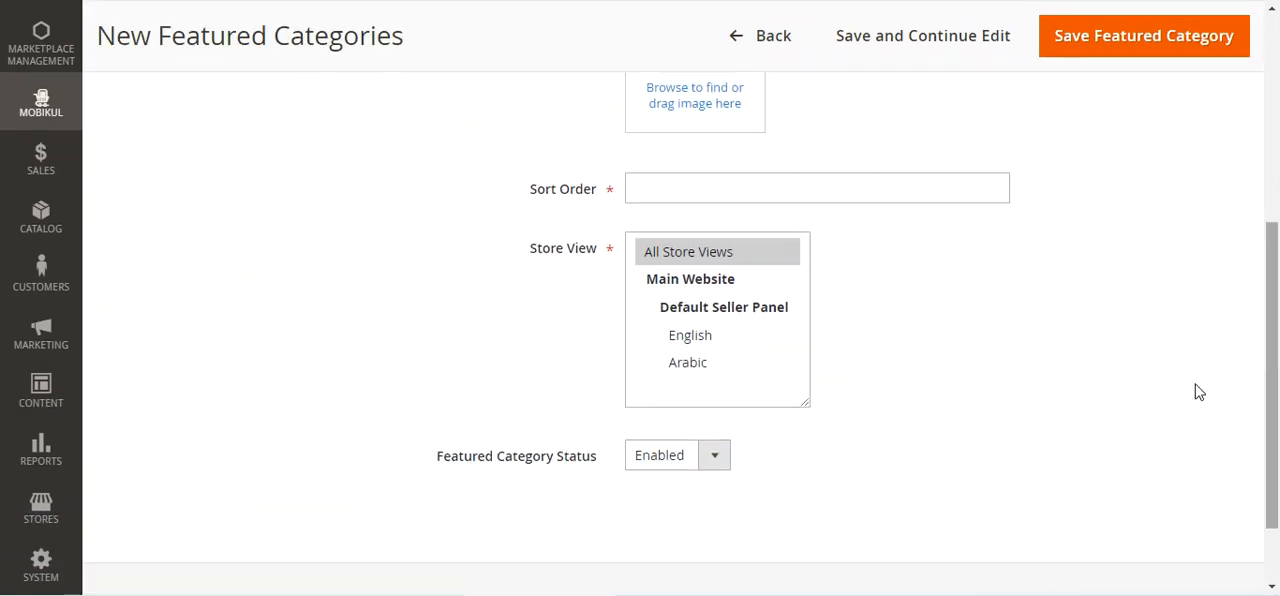
pyautogui.click(692, 345)
pyautogui.click(699, 468)
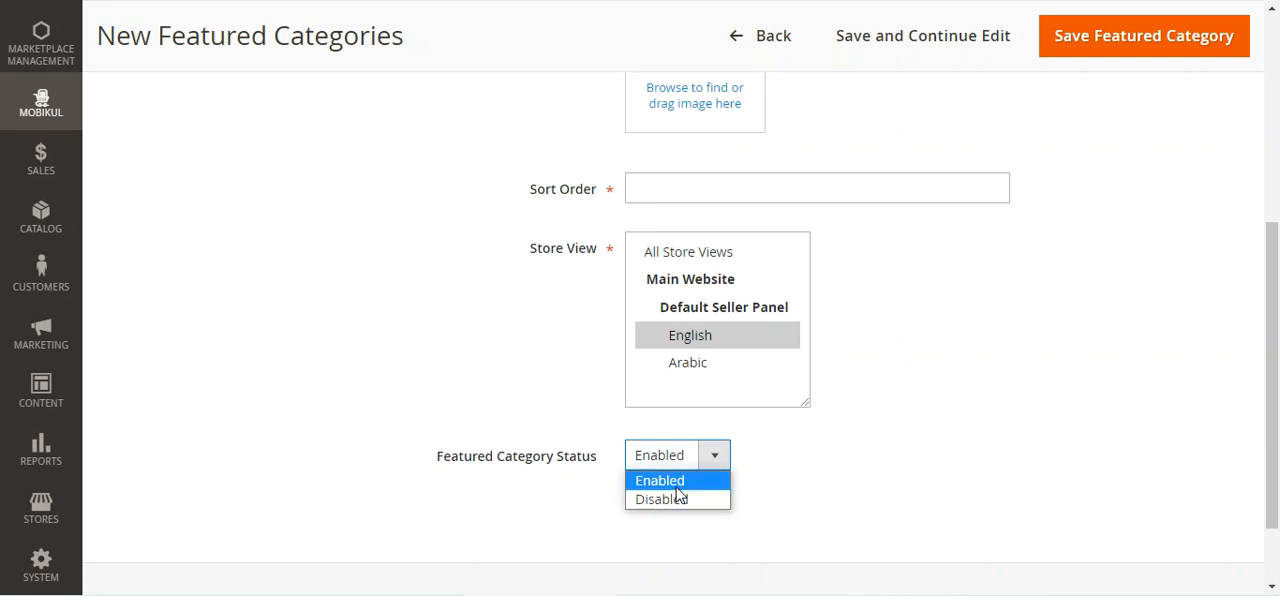
pyautogui.click(452, 431)
# Expand the category tree for the new featured category and select Gear, then its Bags subcategory instead
pyautogui.scroll(3, 165, 349)
pyautogui.click(179, 277)
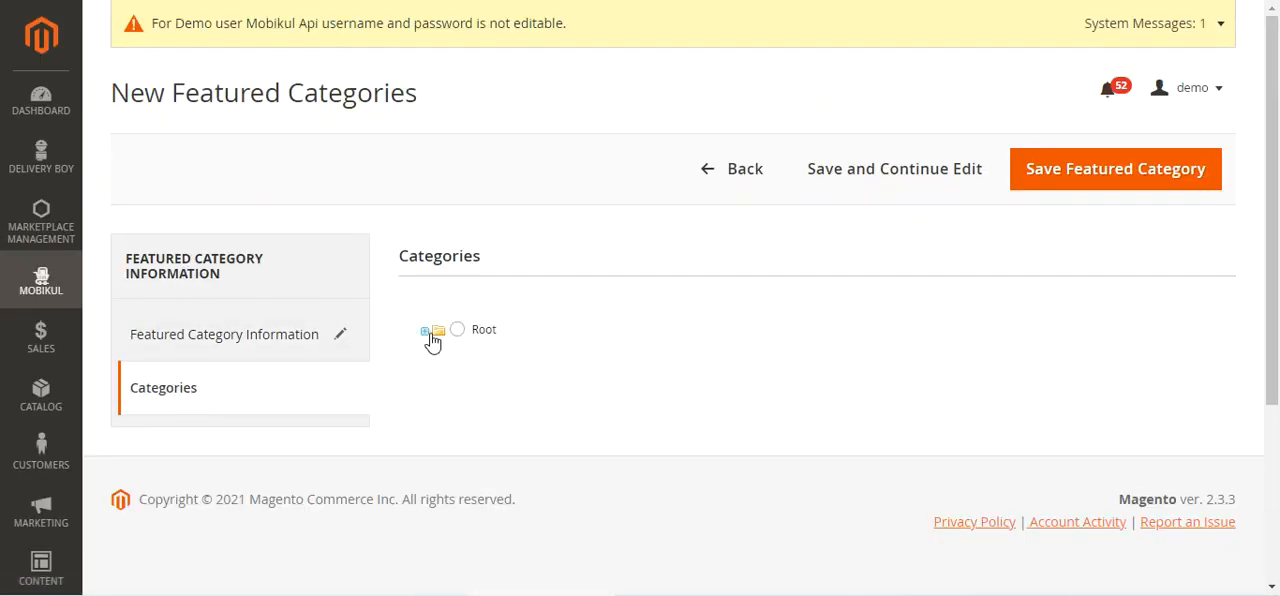
pyautogui.click(425, 332)
pyautogui.scroll(-2, 470, 350)
pyautogui.click(488, 288)
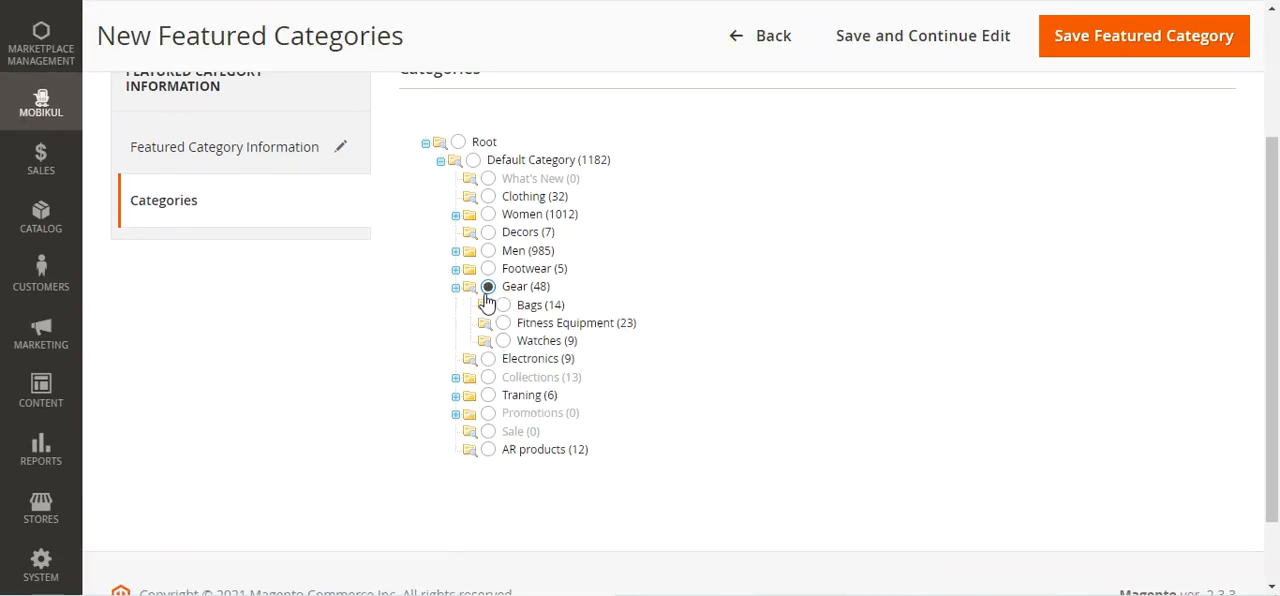
pyautogui.click(517, 310)
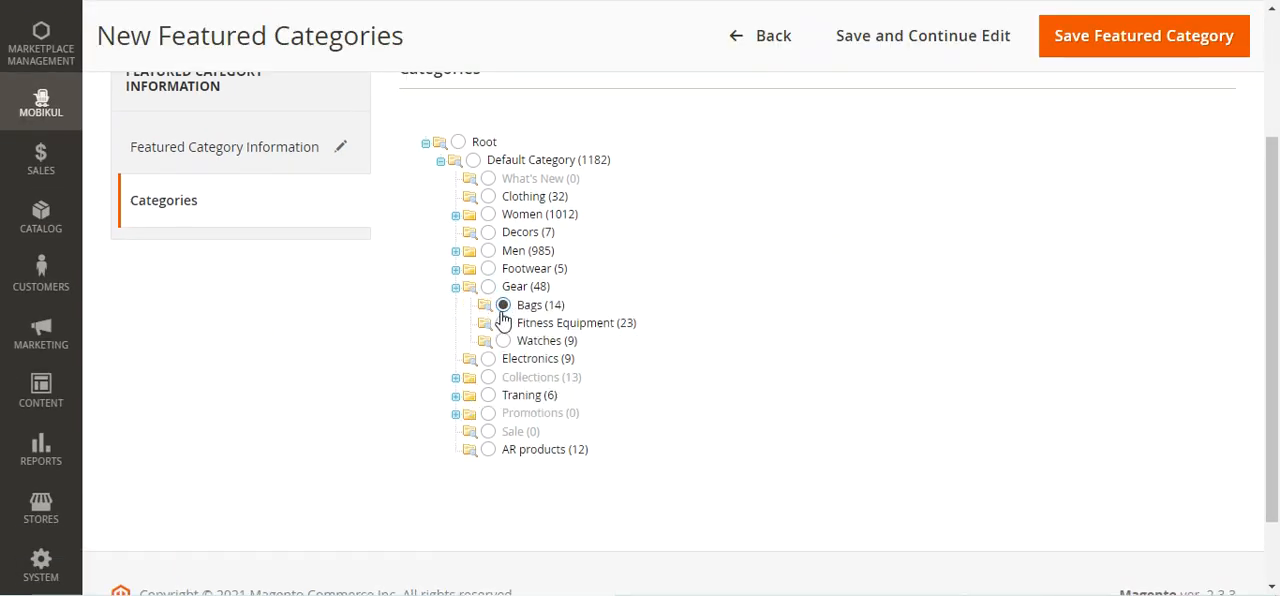
# Return from the new featured category to the featured category list without saving and look over its entries
pyautogui.scroll(2, 199, 352)
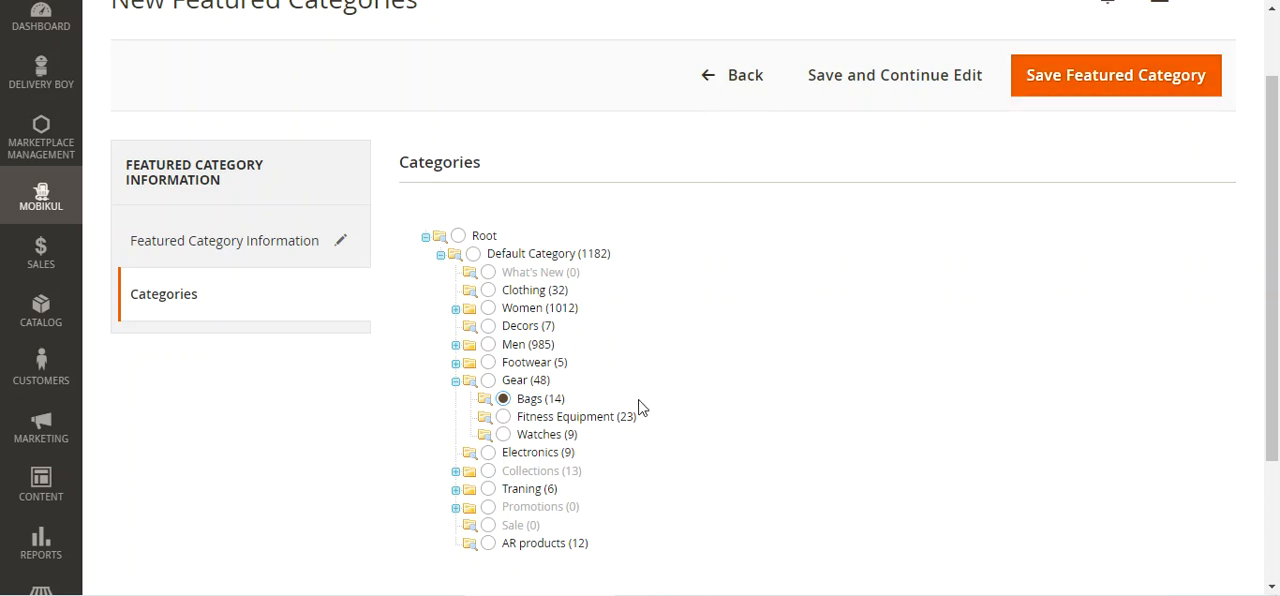
pyautogui.scroll(1, 591, 408)
pyautogui.moveTo(1273, 179); pyautogui.dragTo(1273, 212)
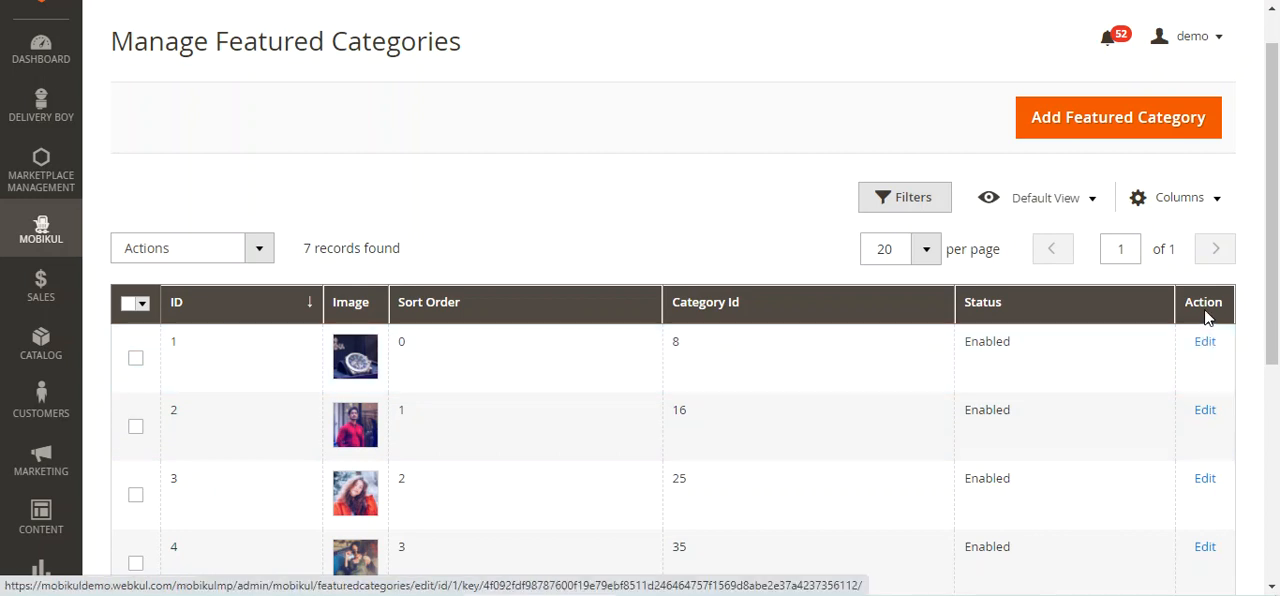
# Open Mobikul's Manage Category's Banners and Icons page and review the banner images, icons and category names listed
pyautogui.click(38, 232)
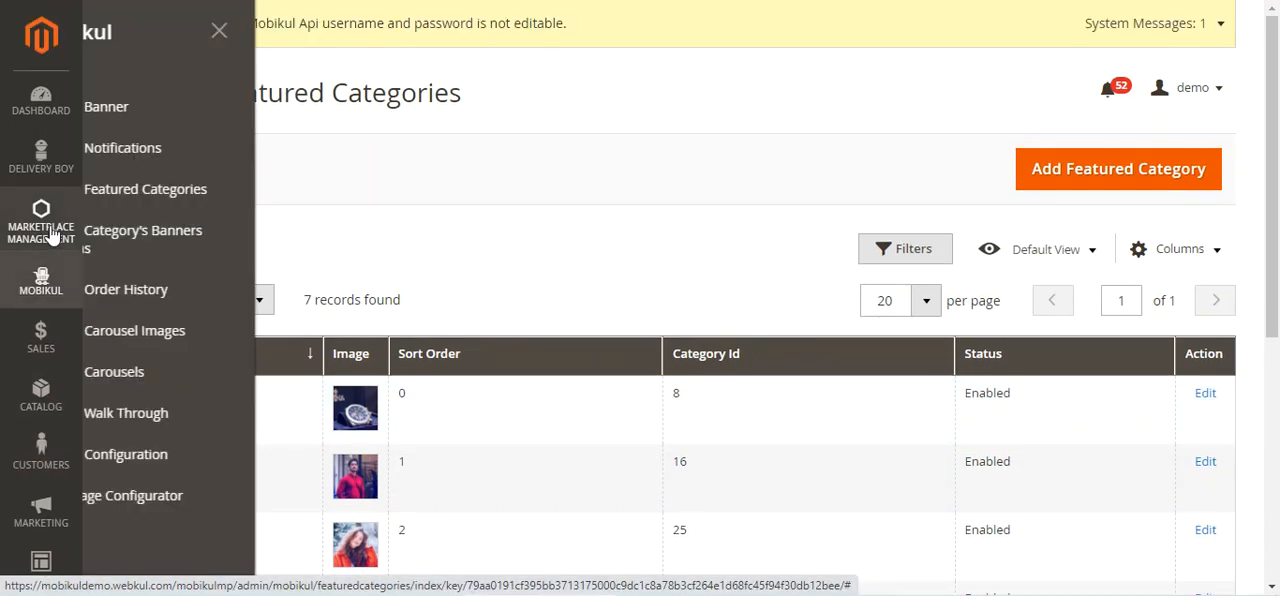
pyautogui.click(240, 248)
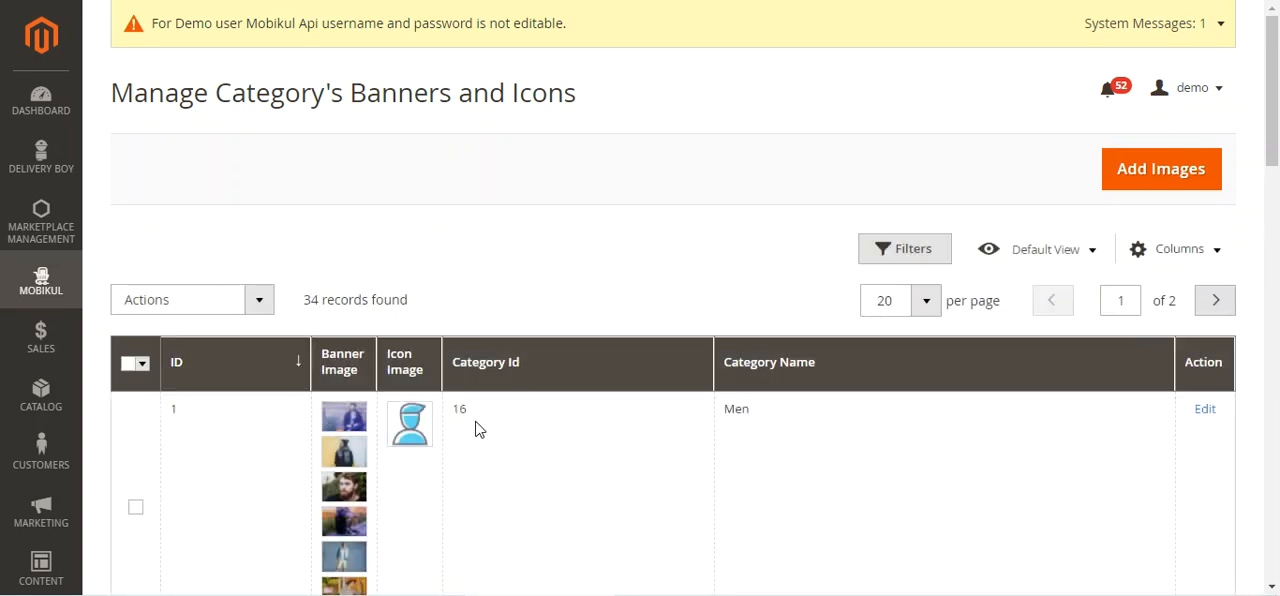
pyautogui.scroll(-2, 476, 428)
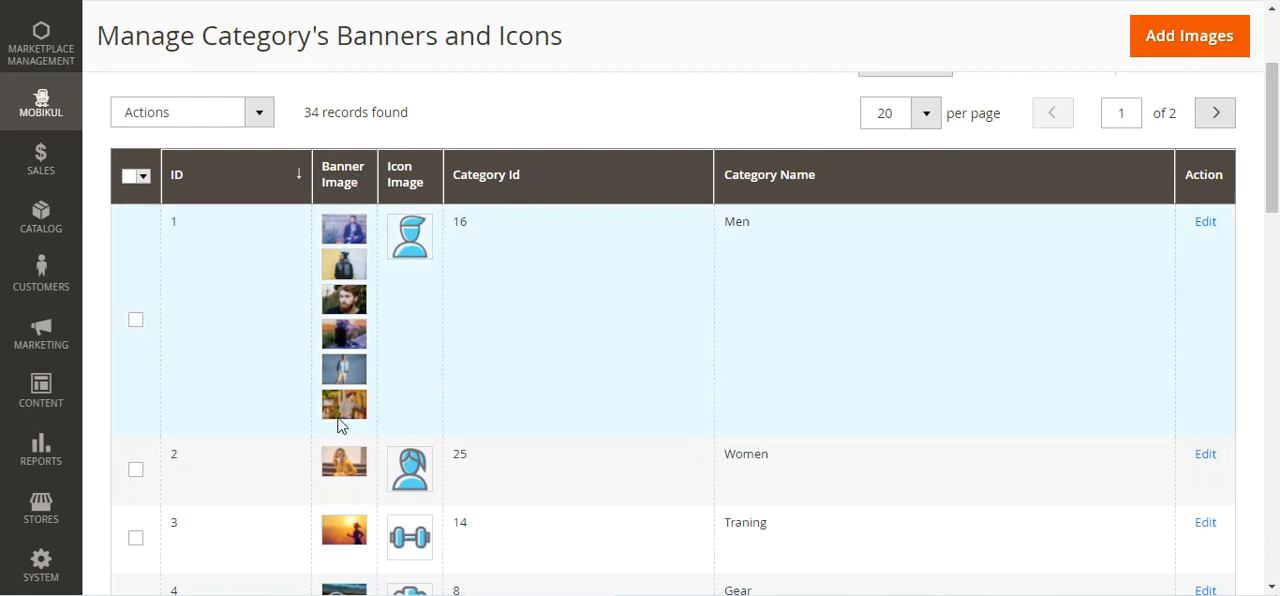
pyautogui.scroll(-1, 356, 405)
pyautogui.scroll(1, 356, 404)
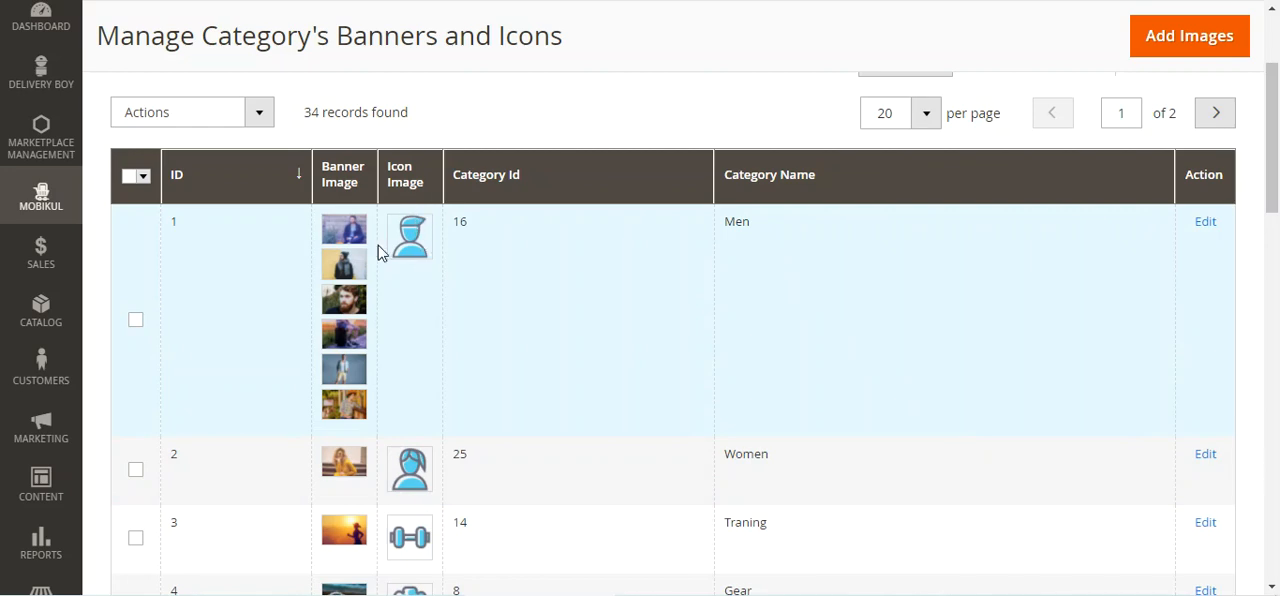
pyautogui.scroll(2, 490, 370)
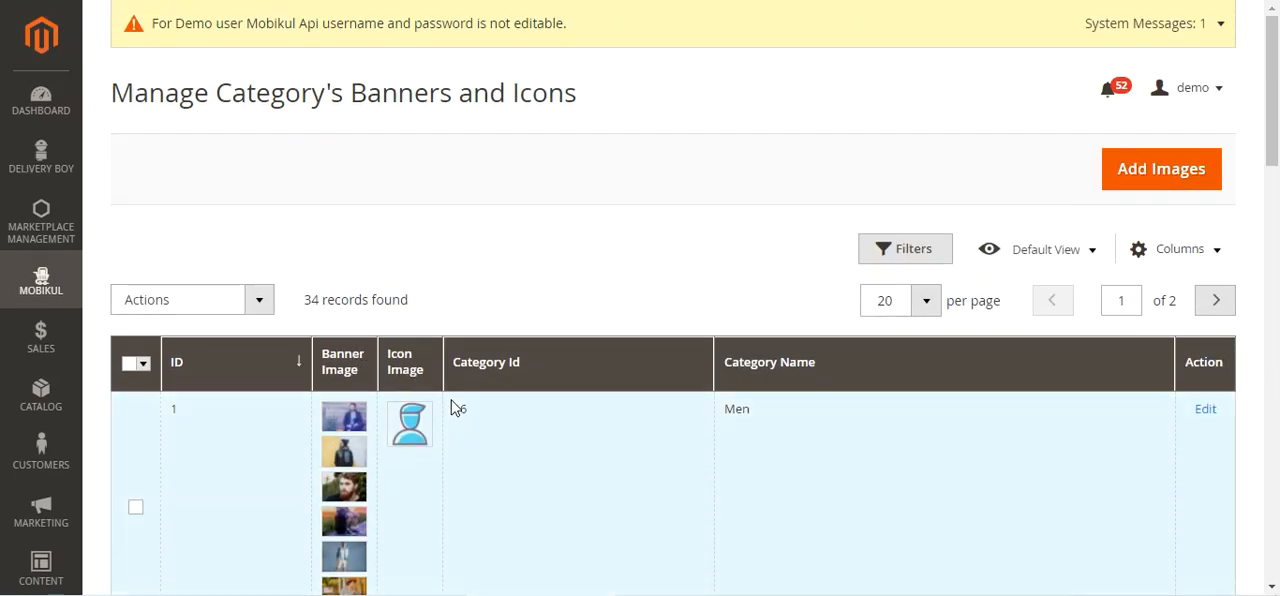
pyautogui.scroll(-2, 451, 406)
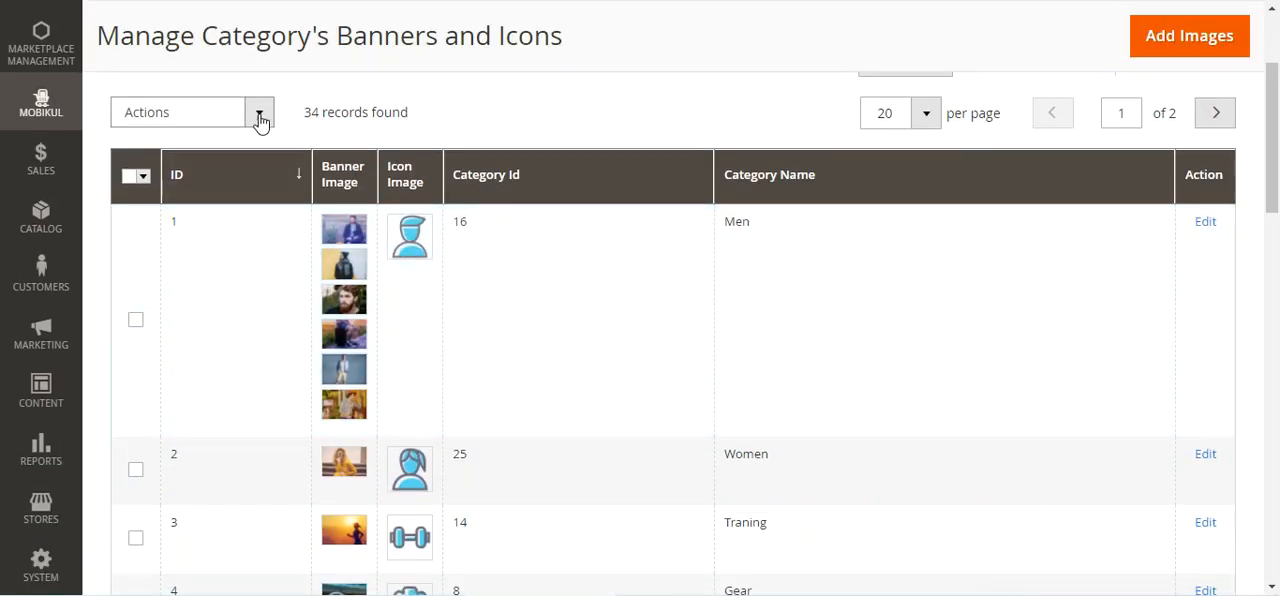
# Check the bulk actions available for the category banners and icons without applying any
pyautogui.click(260, 116)
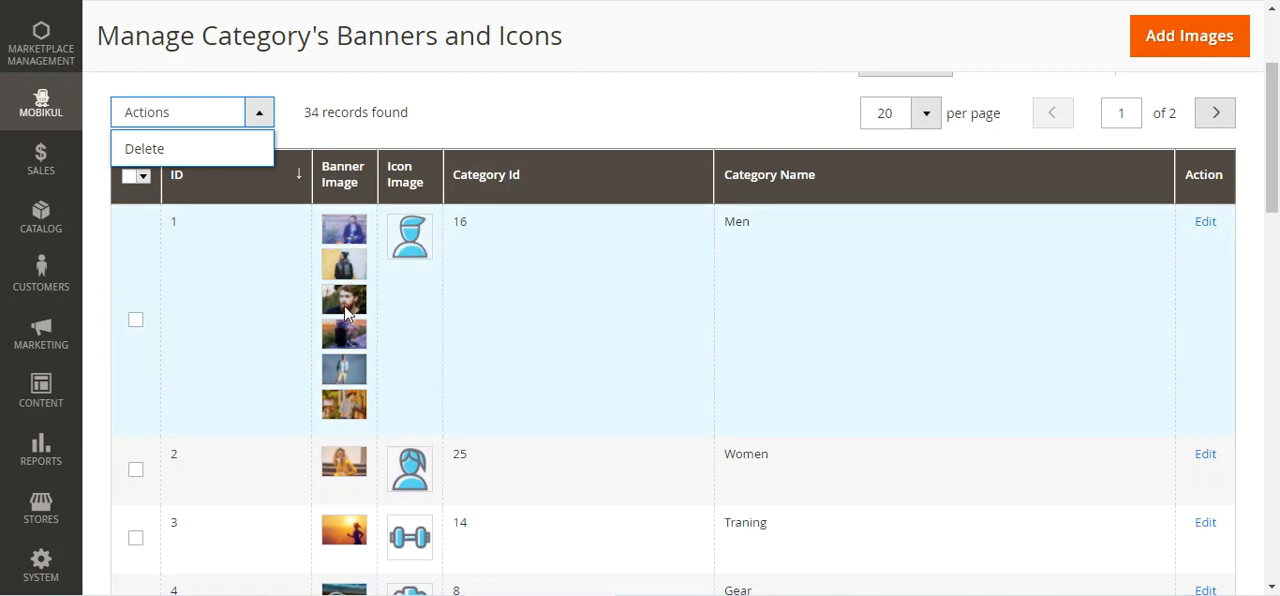
pyautogui.scroll(2, 183, 162)
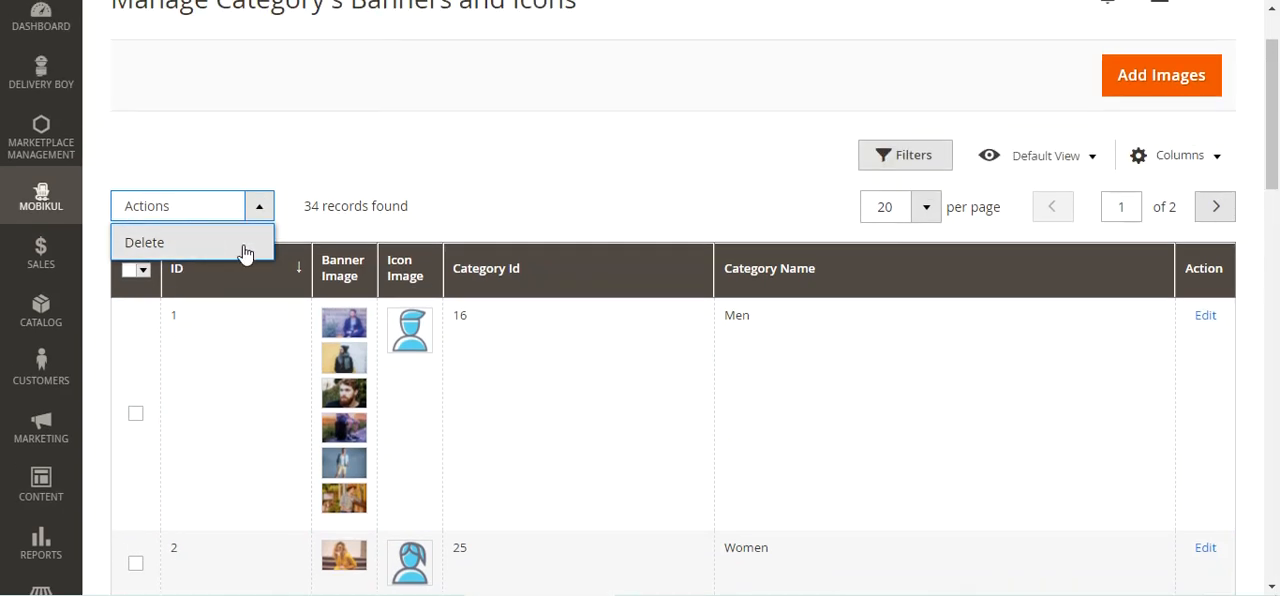
pyautogui.click(563, 211)
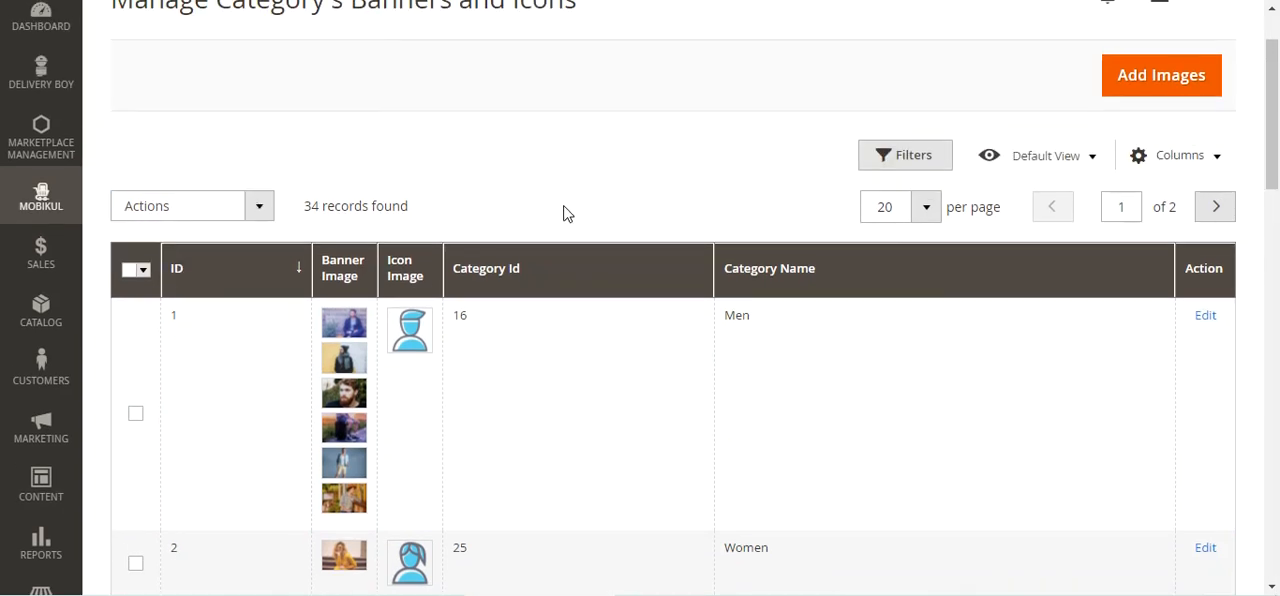
pyautogui.scroll(2, 618, 226)
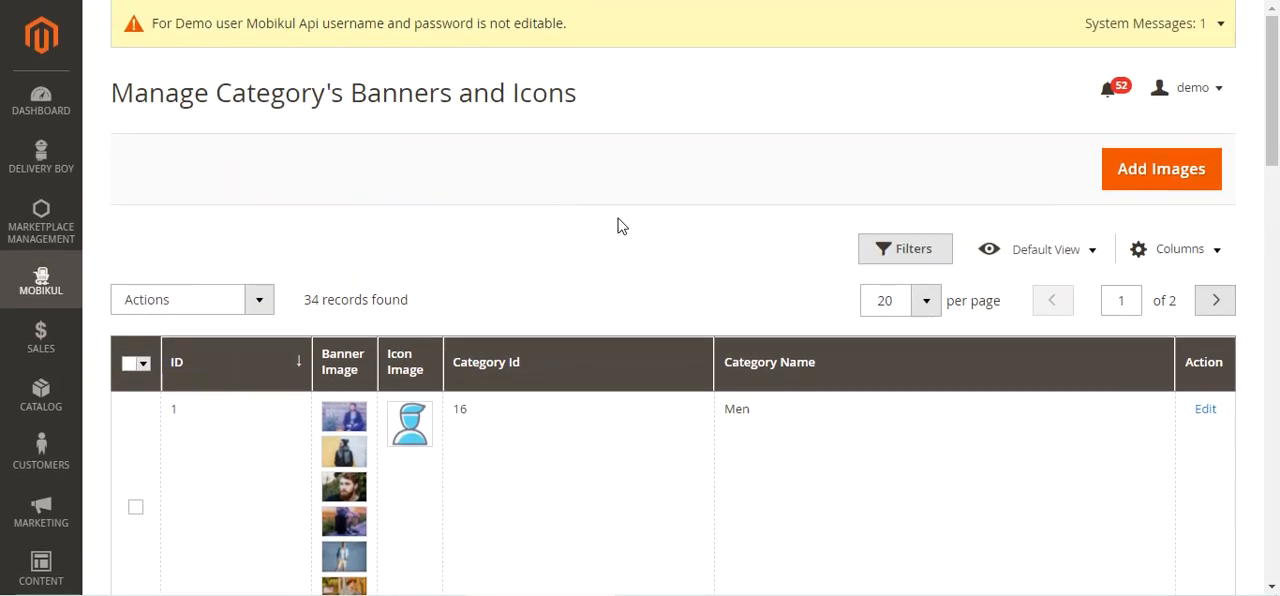
# Start adding new category images and review the icon image and store view fields
pyautogui.click(1159, 172)
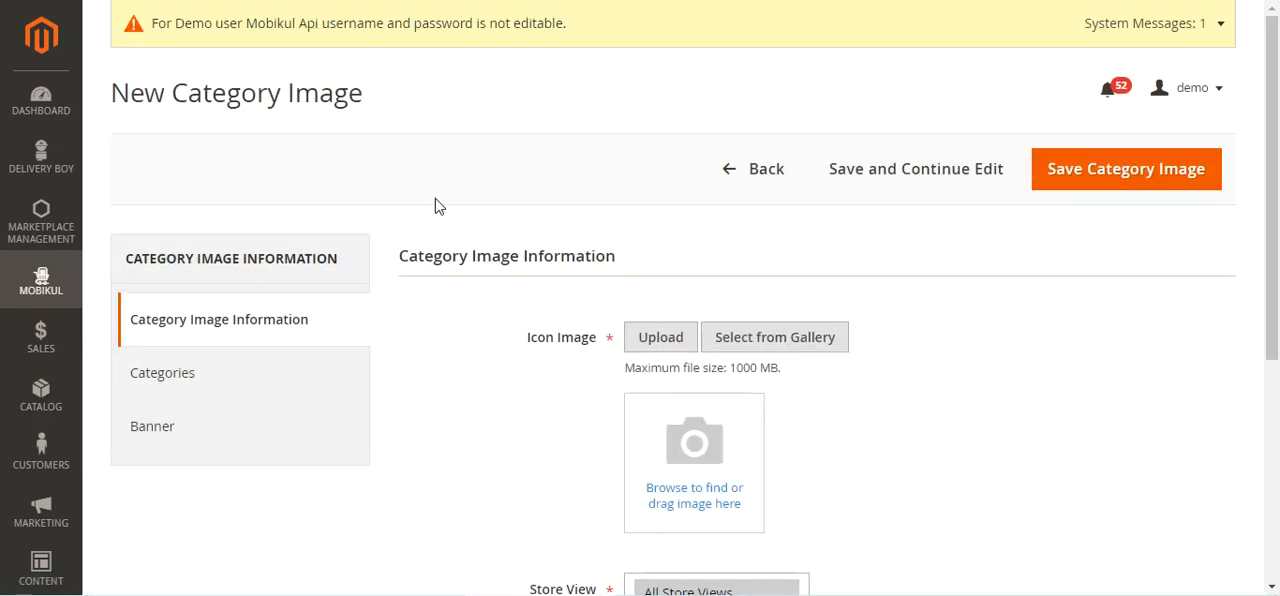
pyautogui.scroll(-4, 560, 400)
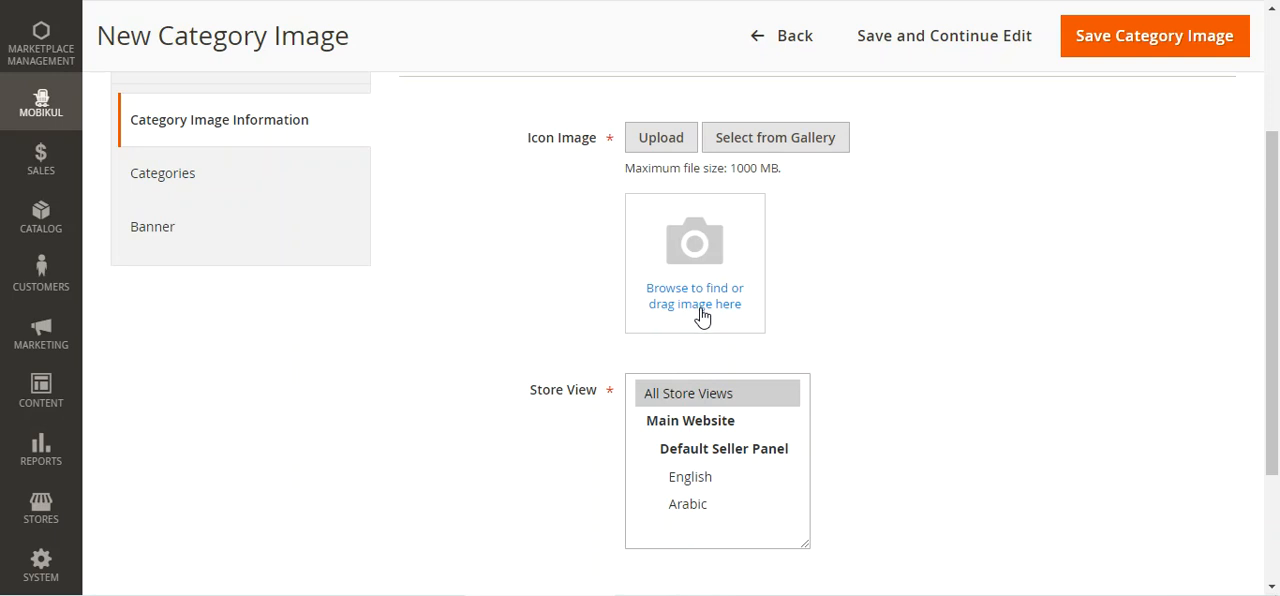
pyautogui.scroll(-3, 694, 457)
pyautogui.scroll(5, 626, 337)
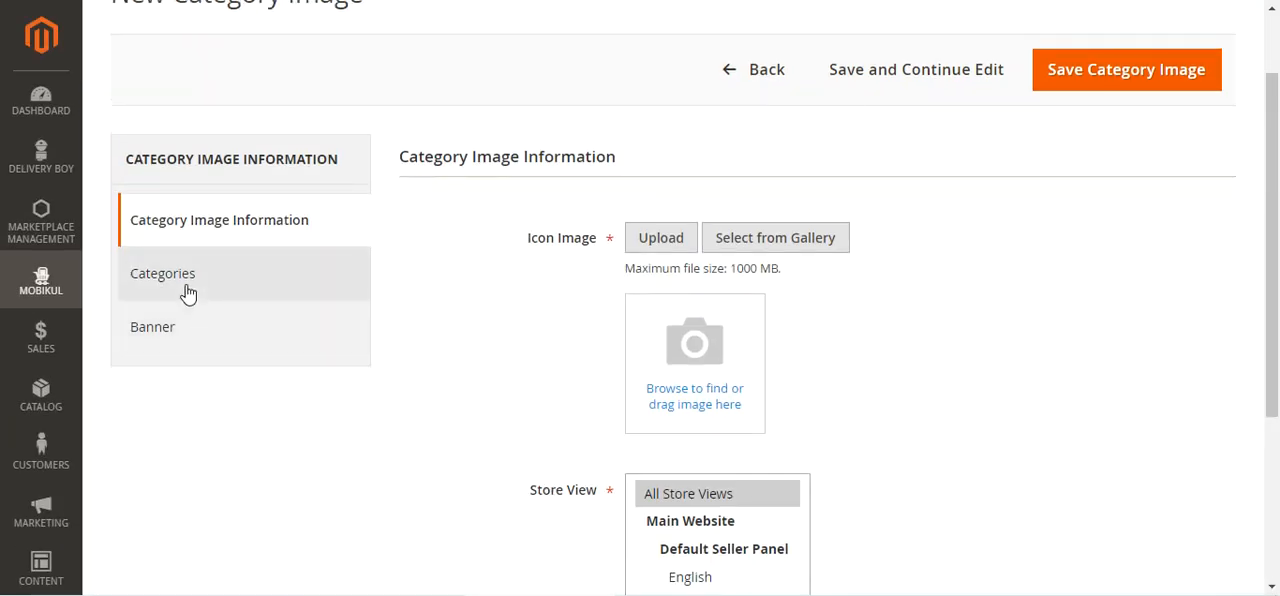
# Expand the category tree for the new category image and select the Footwear category
pyautogui.click(188, 292)
pyautogui.scroll(-3, 374, 374)
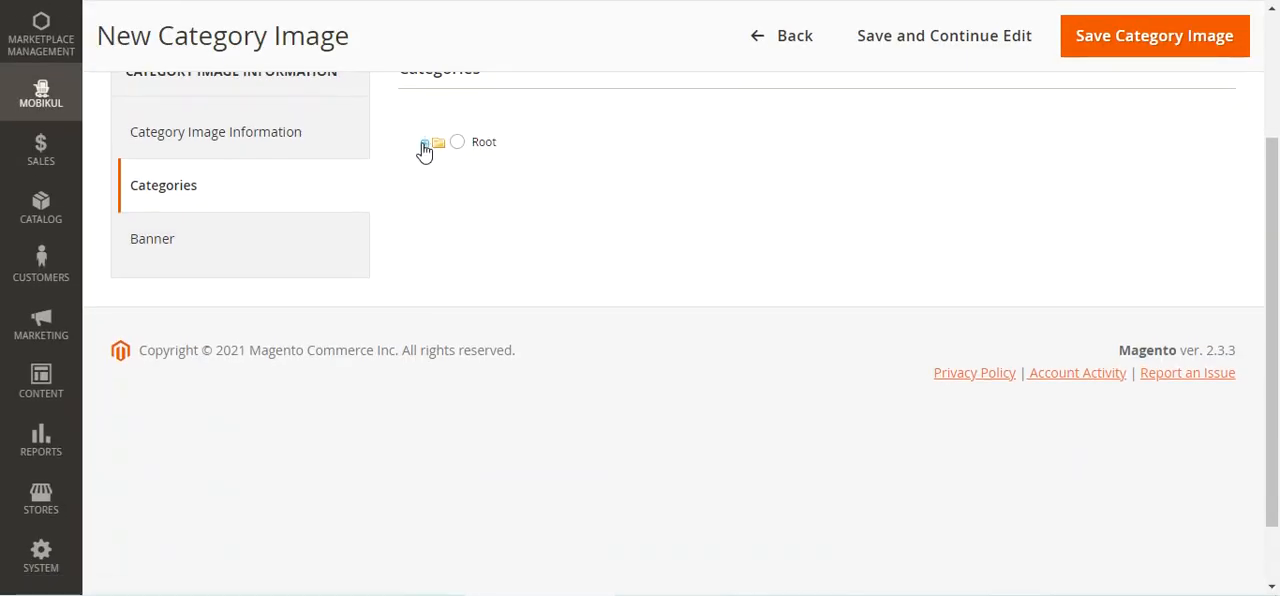
pyautogui.click(424, 143)
pyautogui.click(488, 269)
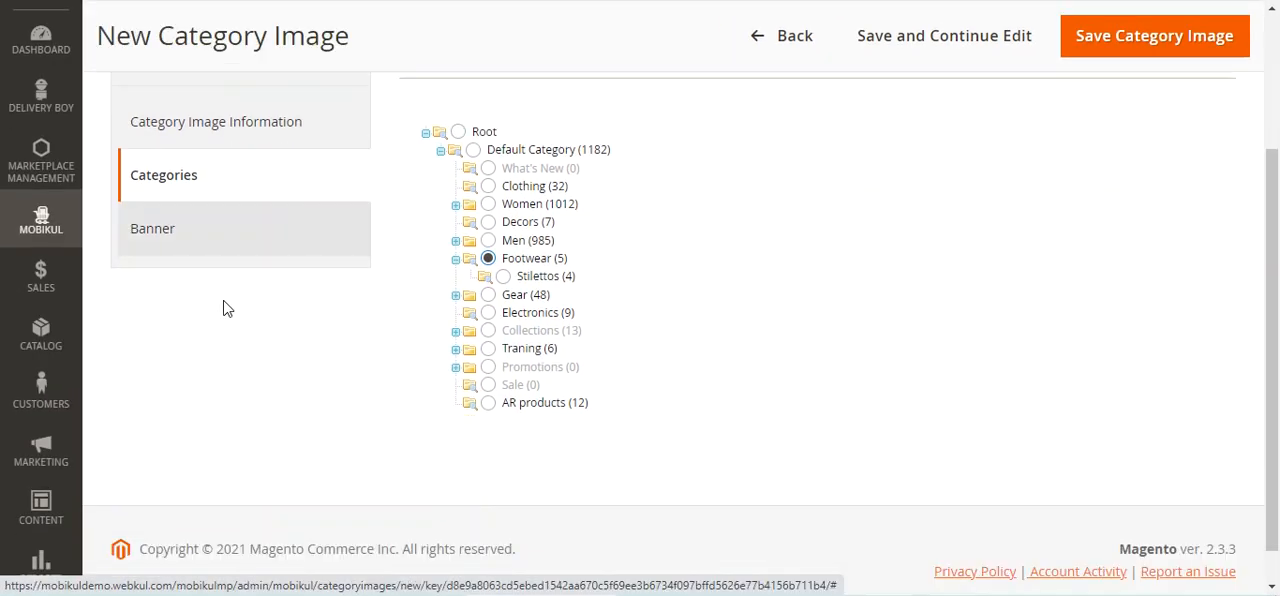
# Review the banner image upload options of the new category image, and return to the list without saving
pyautogui.click(196, 199)
pyautogui.scroll(-3, 257, 489)
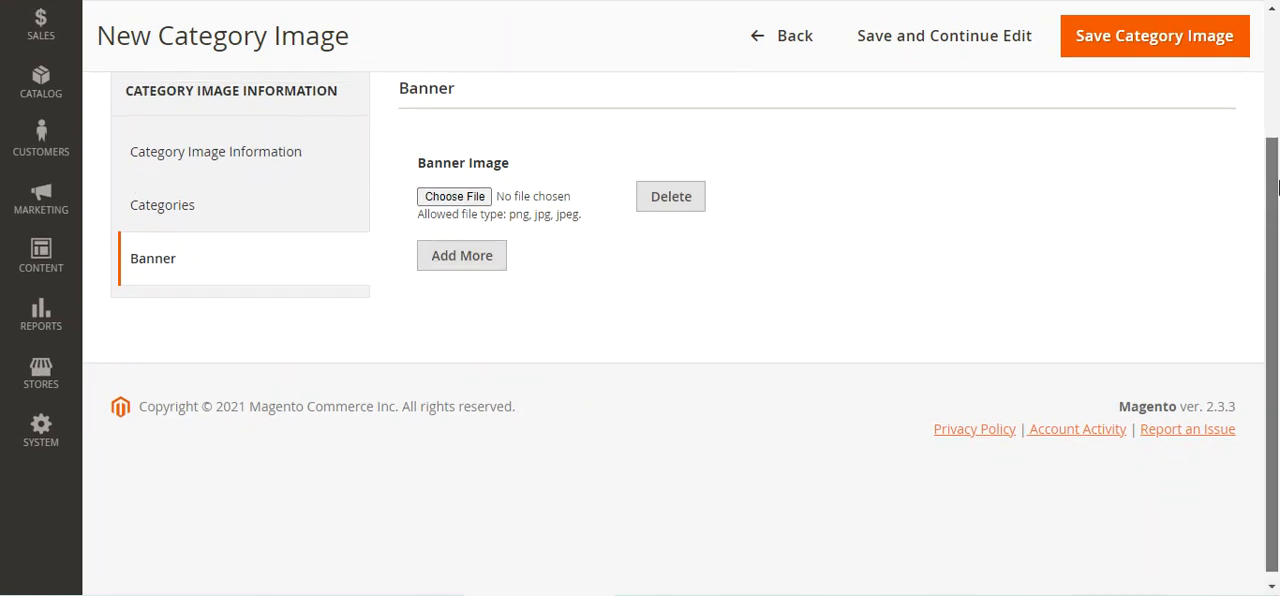
pyautogui.scroll(2, 1140, 162)
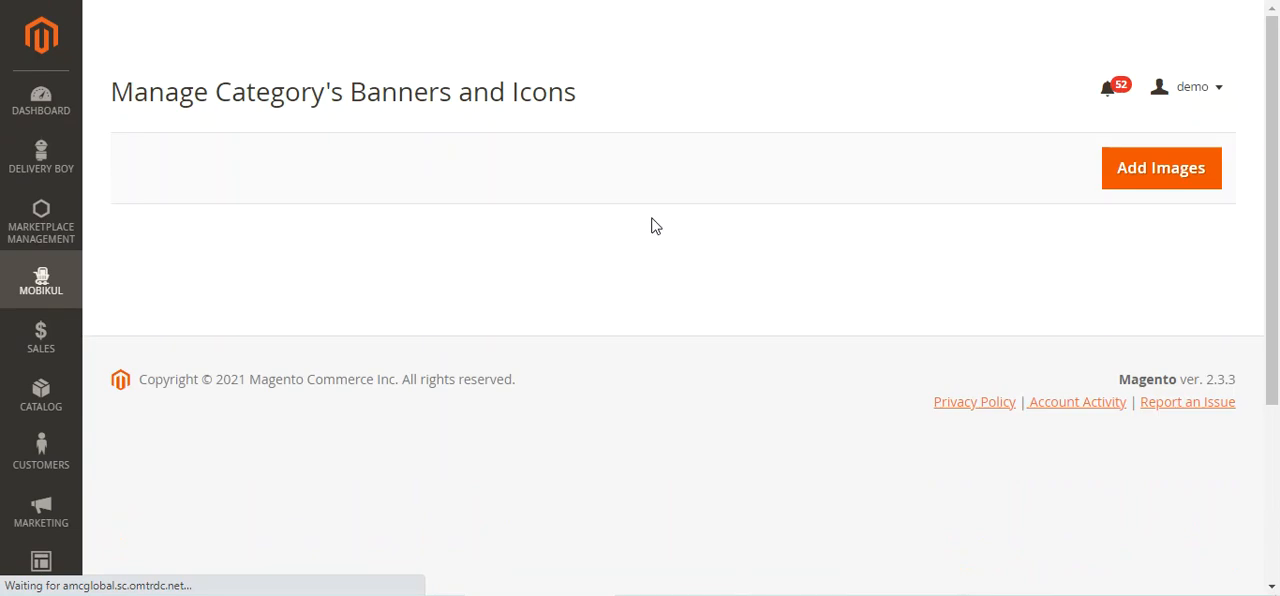
# Open the Men category's images for editing and review the icon image and store view settings
pyautogui.moveTo(1277, 163); pyautogui.dragTo(1278, 240)
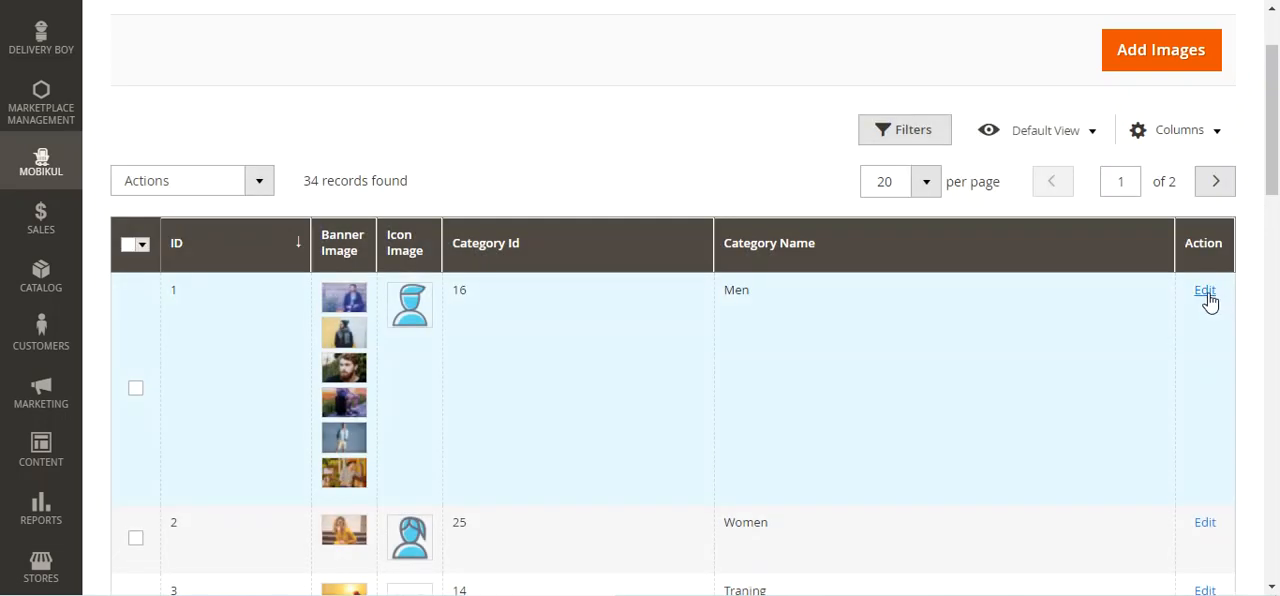
pyautogui.click(1205, 292)
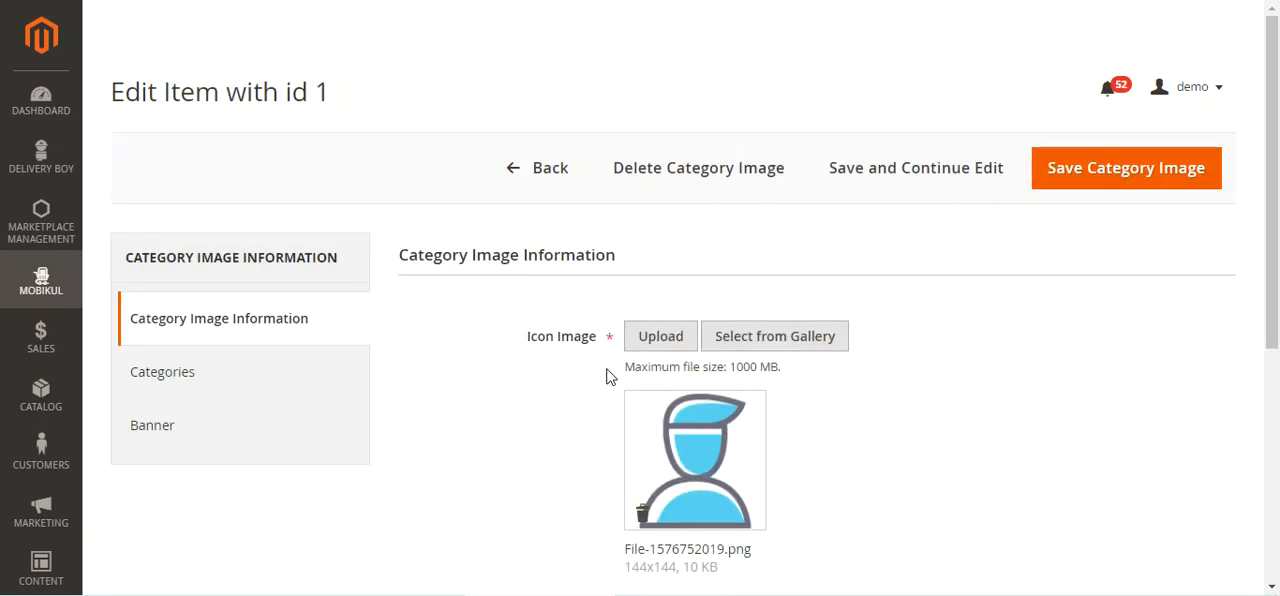
pyautogui.moveTo(1277, 152); pyautogui.dragTo(1279, 248)
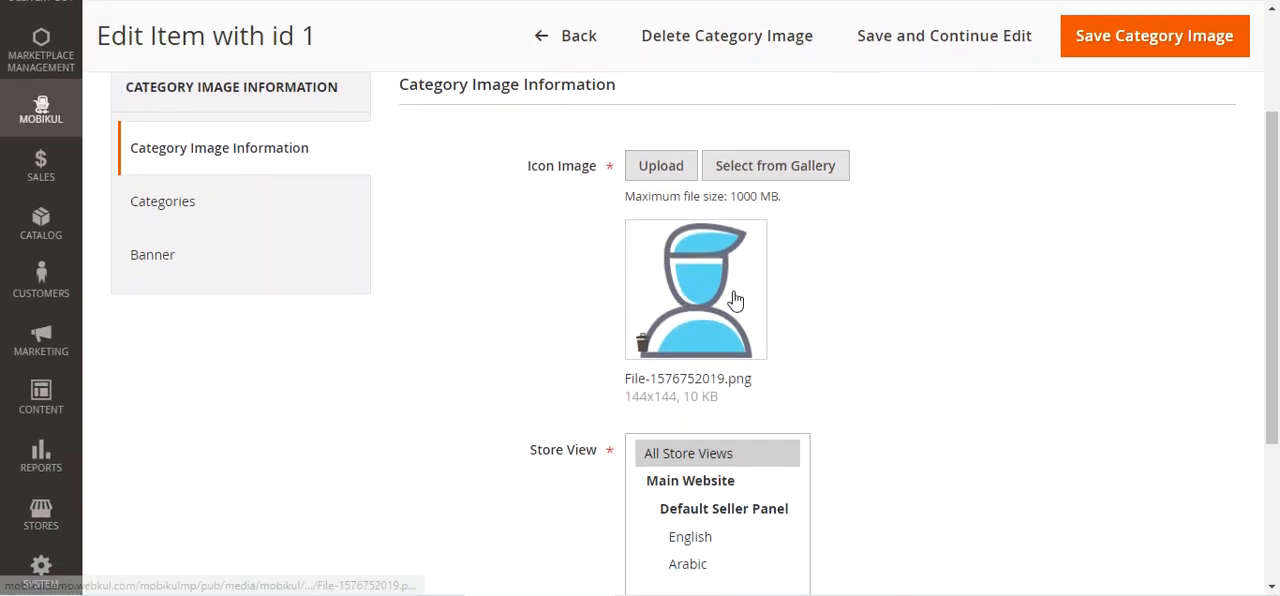
pyautogui.scroll(-2, 1189, 360)
pyautogui.scroll(3, 700, 346)
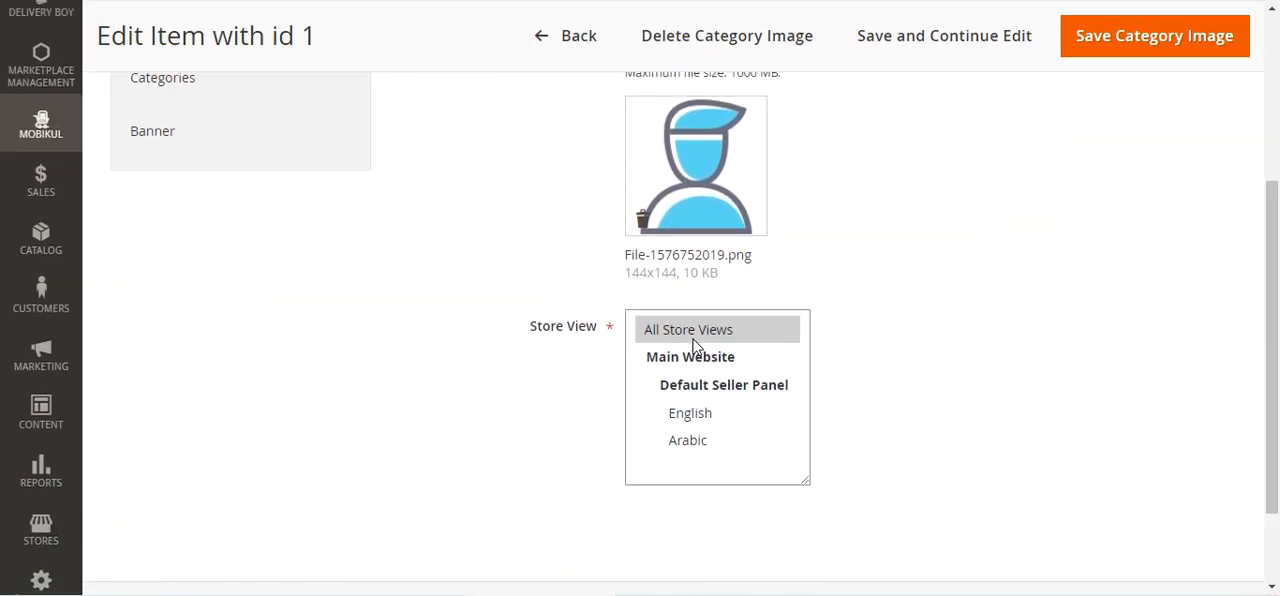
# Check which category is assigned to the Men entry in the category tree, and look through its banner images
pyautogui.click(265, 346)
pyautogui.scroll(-2, 440, 340)
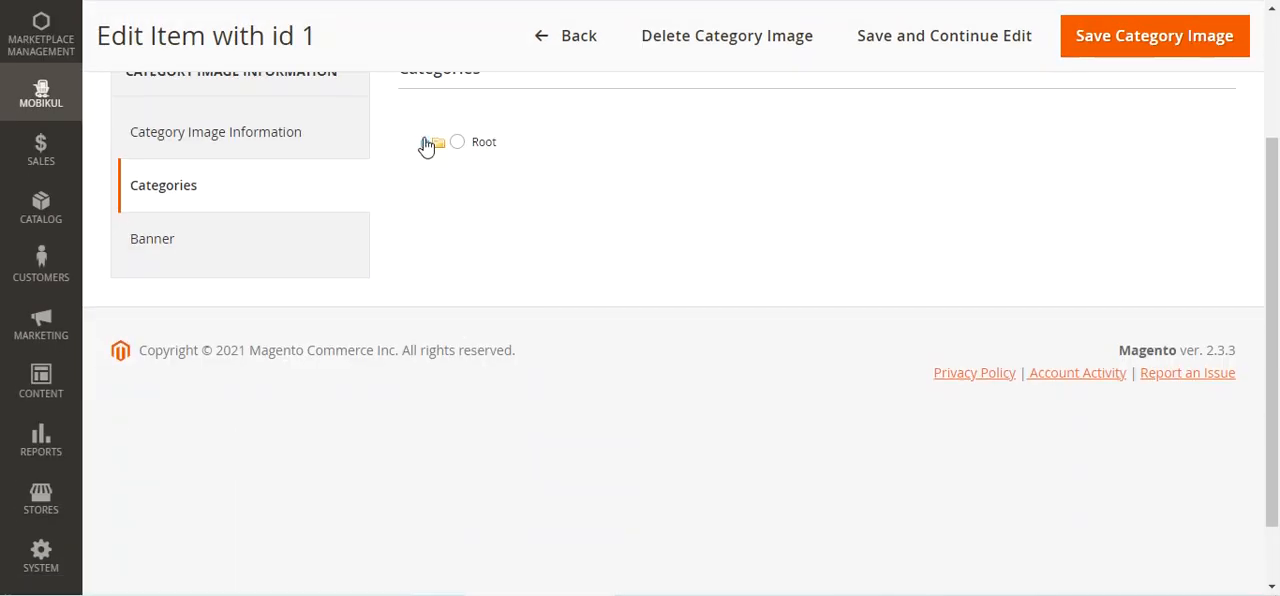
pyautogui.click(424, 143)
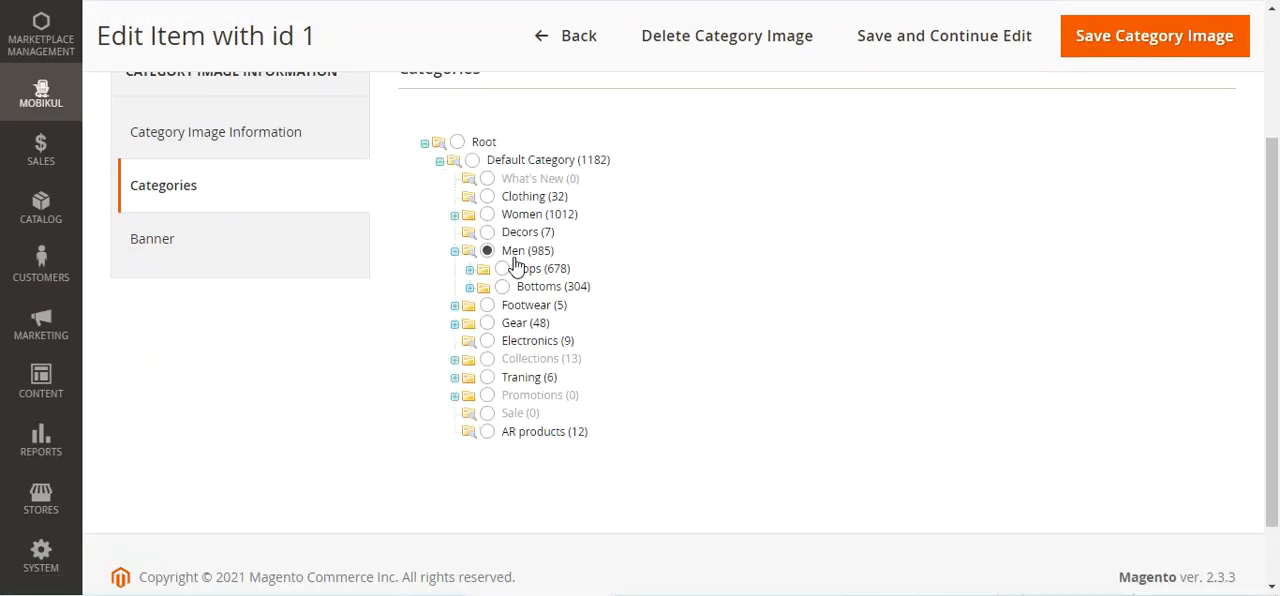
pyautogui.click(167, 254)
pyautogui.scroll(-2, 458, 256)
pyautogui.scroll(-2, 458, 256)
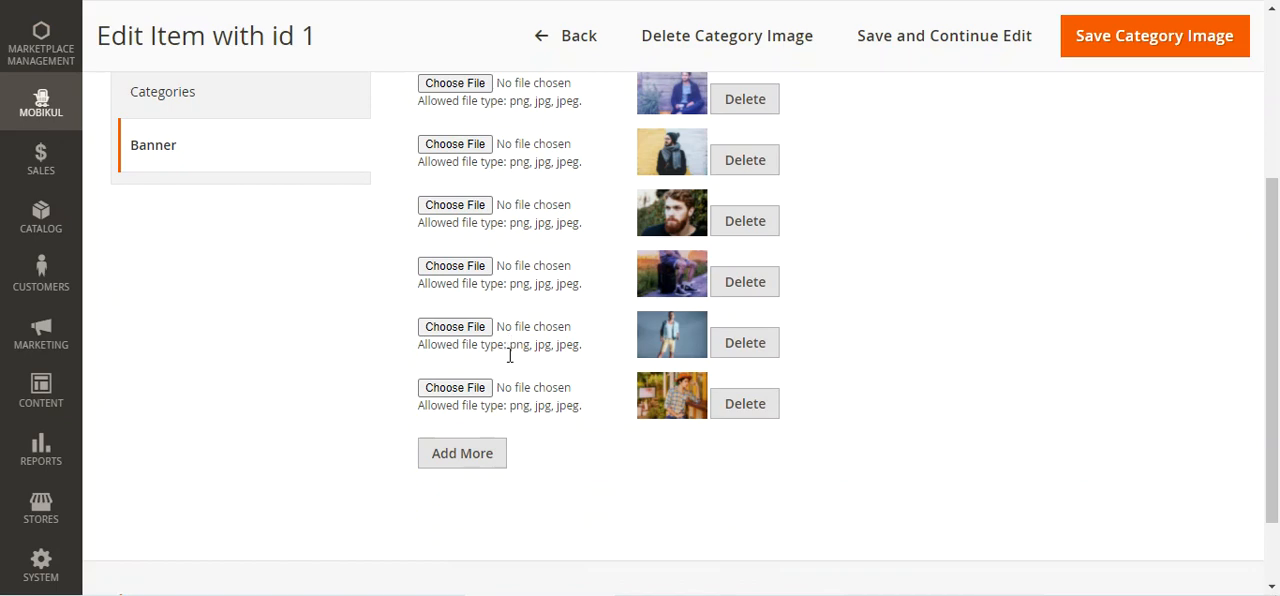
# Leave the Men entry without saving and return to the Manage Category's Banners and Icons list
pyautogui.scroll(5, 510, 355)
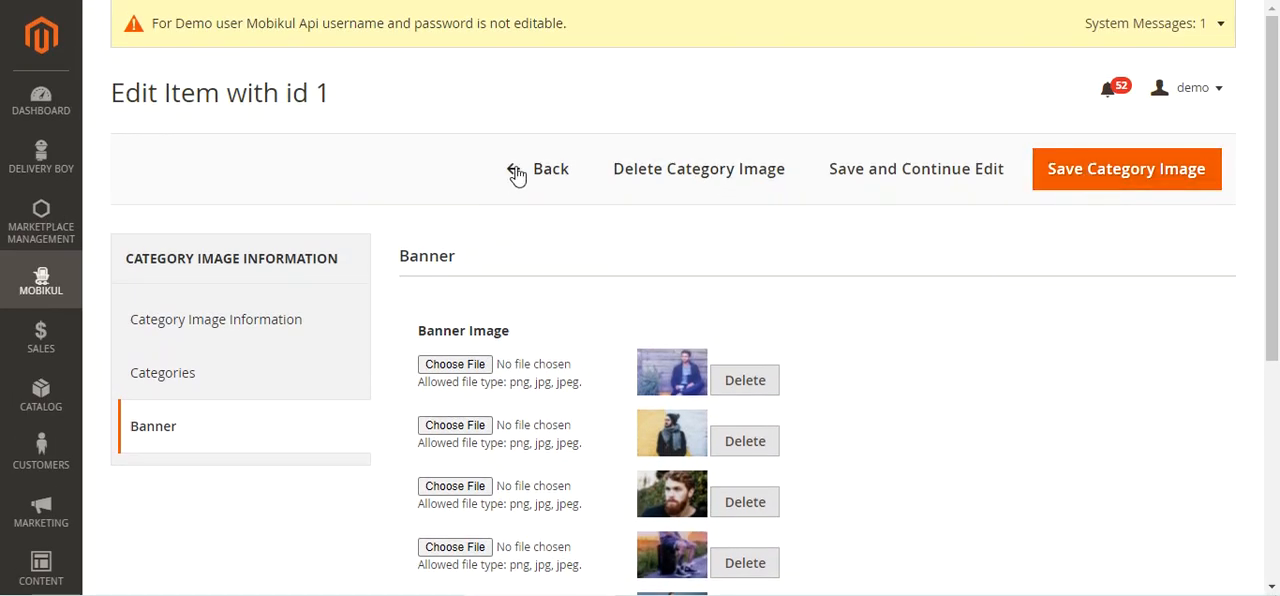
pyautogui.click(41, 282)
pyautogui.click(232, 245)
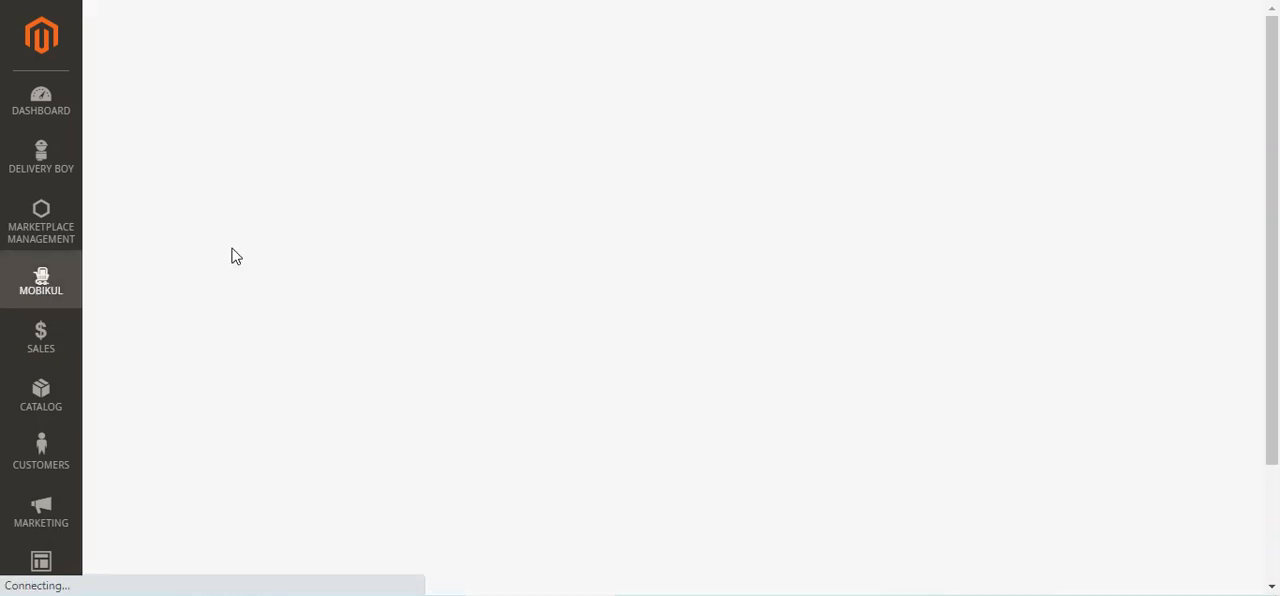
# View the Mobikul Order History, and open the Mobikul Carousel Images list
pyautogui.click(41, 284)
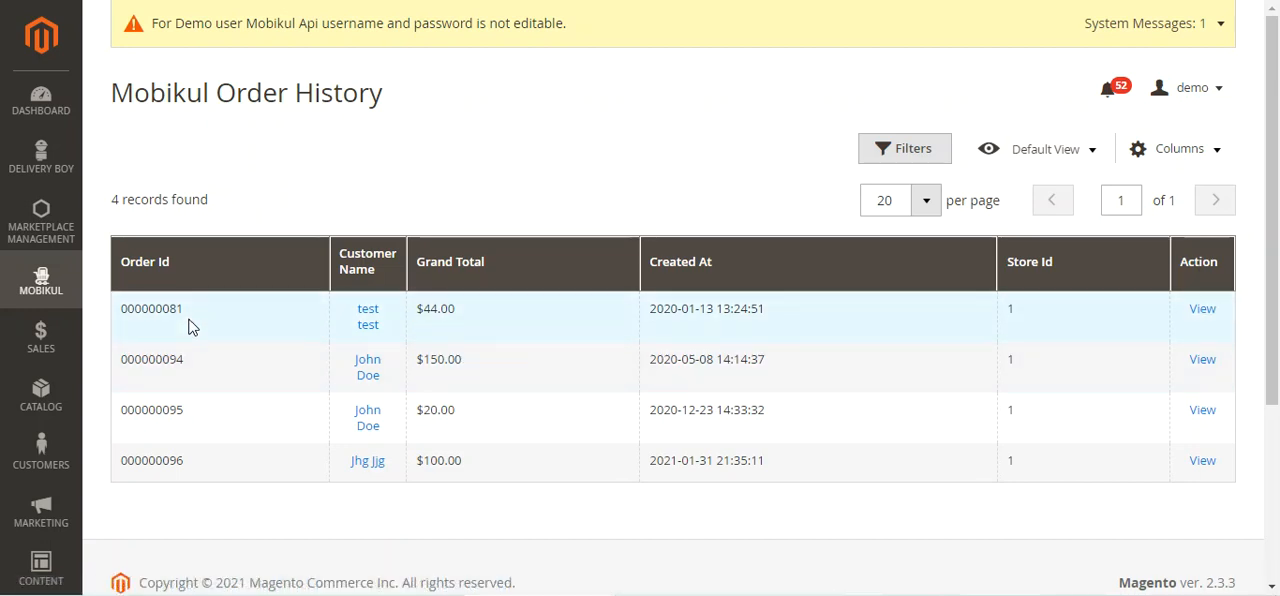
pyautogui.click(49, 286)
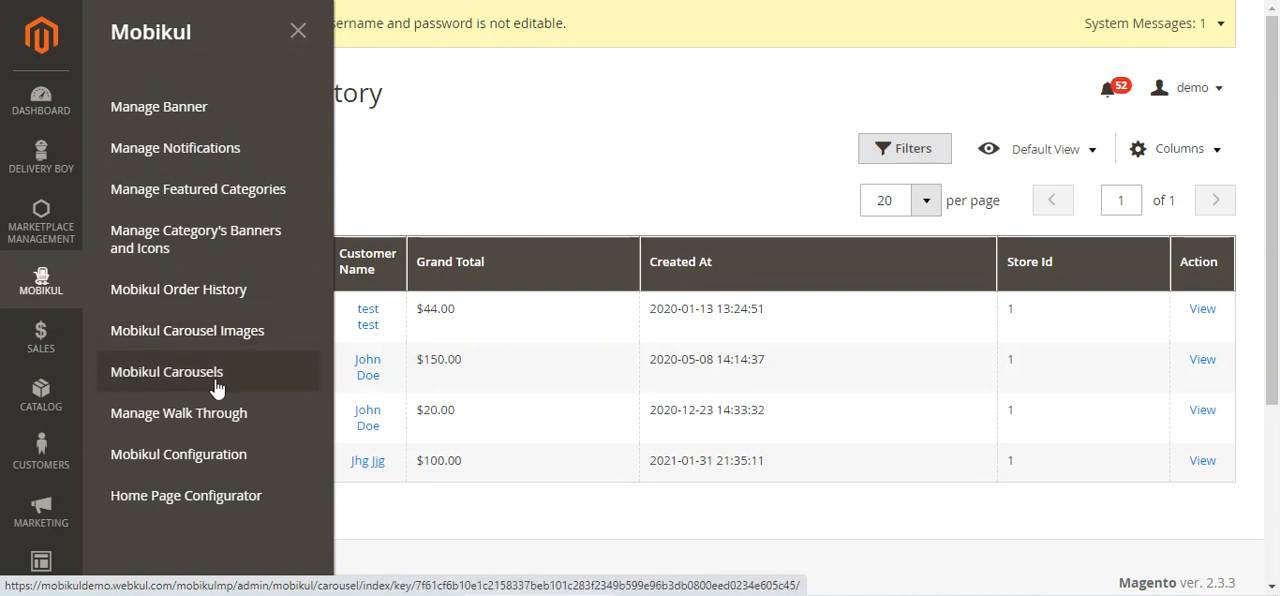
pyautogui.click(170, 348)
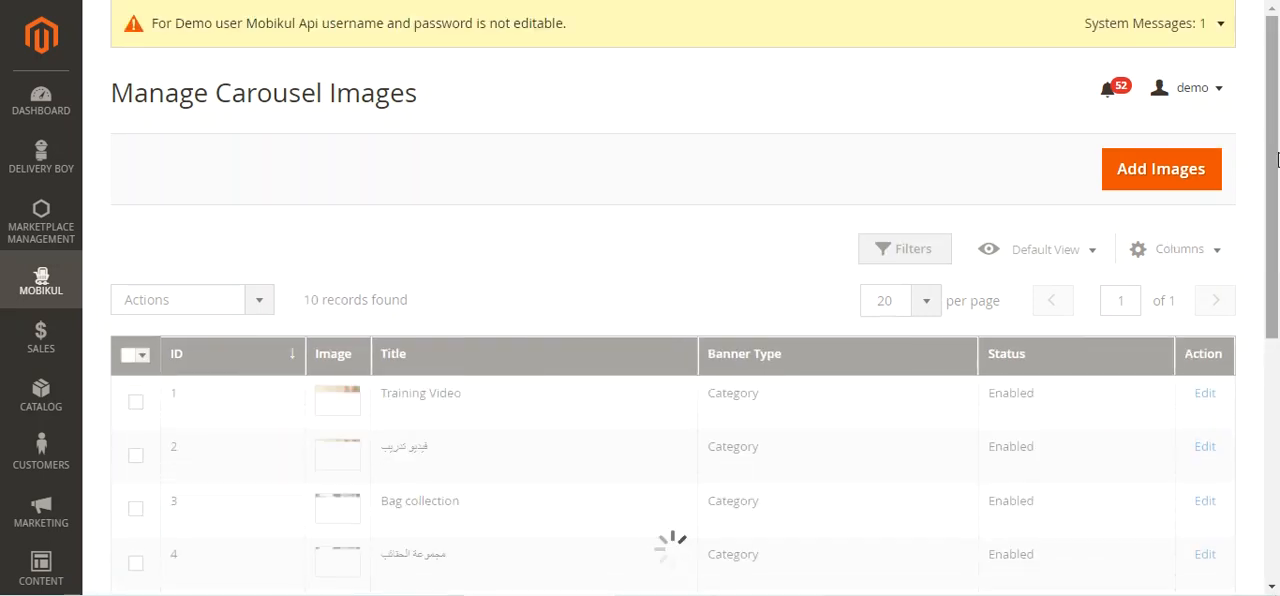
# Look through the carousel images list and review its bulk actions without applying any
pyautogui.scroll(-2, 1277, 190)
pyautogui.scroll(-1, 1277, 200)
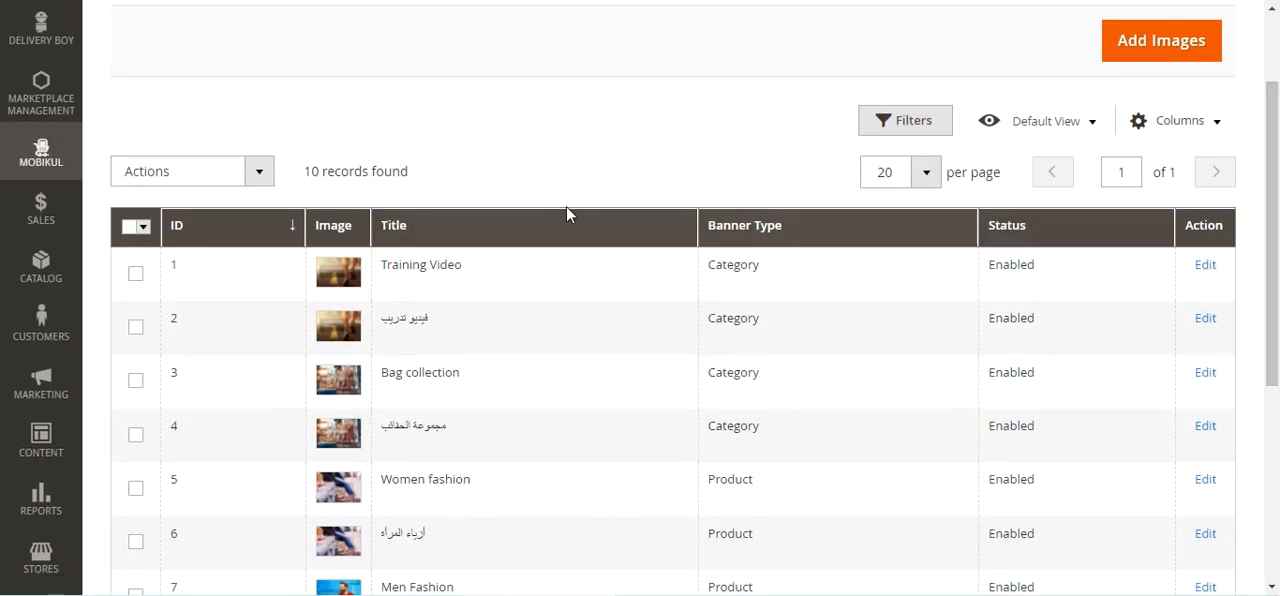
pyautogui.click(259, 175)
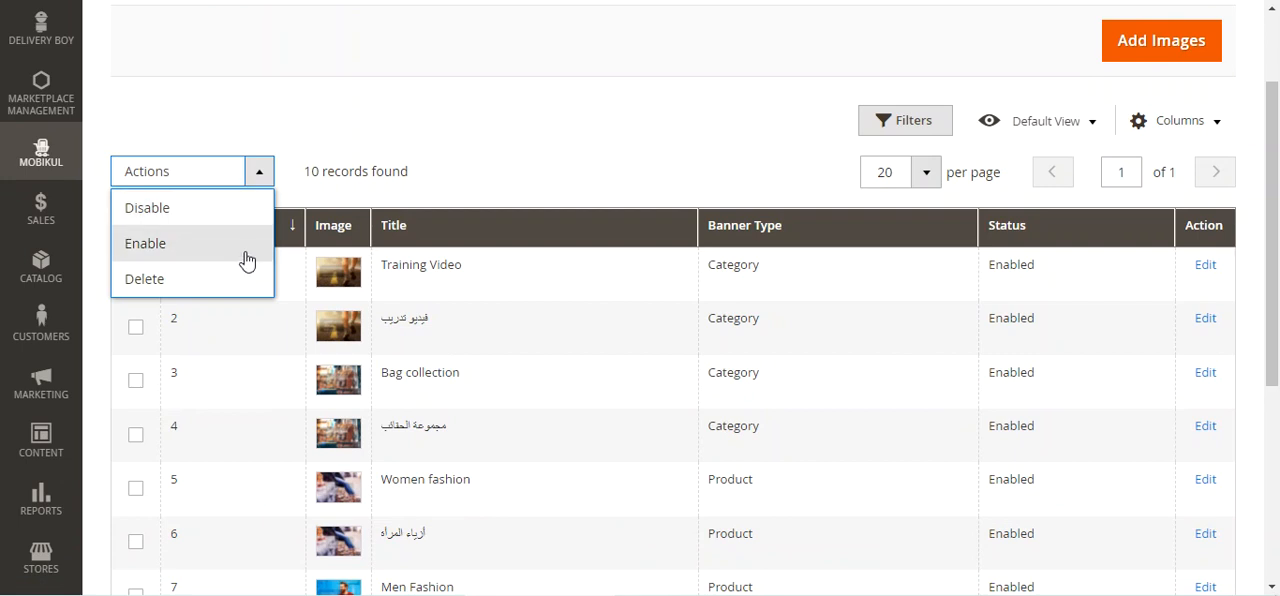
pyautogui.click(648, 126)
pyautogui.scroll(3, 640, 150)
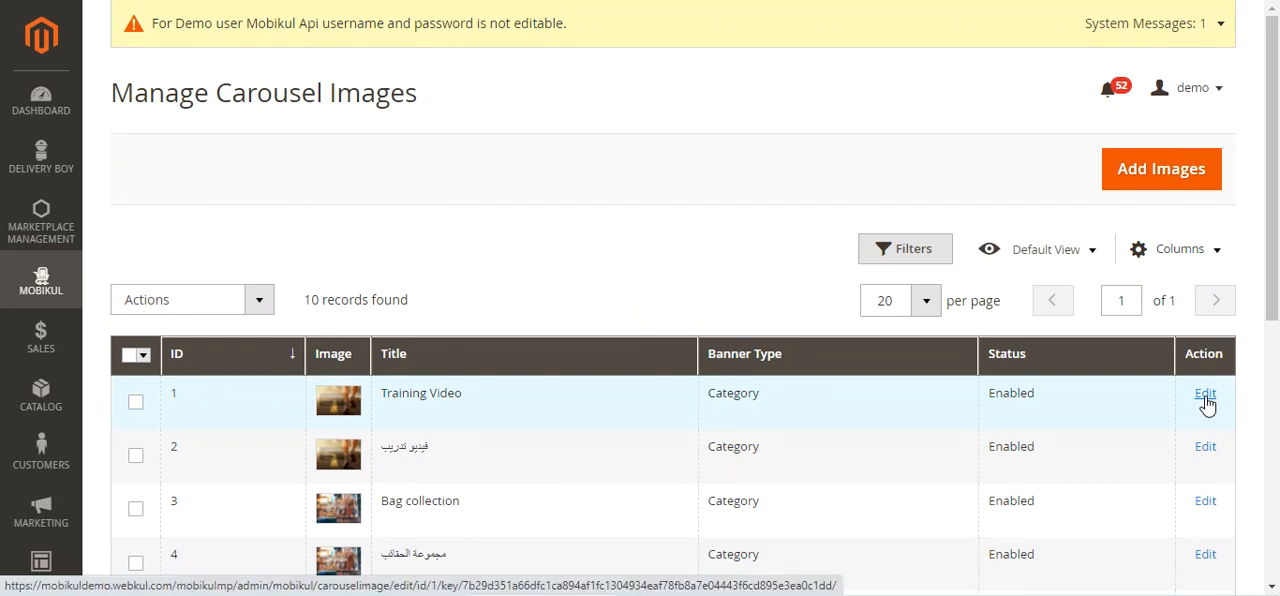
# Open the first Training Video carousel image for editing and review its image, title and carousel image type options
pyautogui.click(1205, 396)
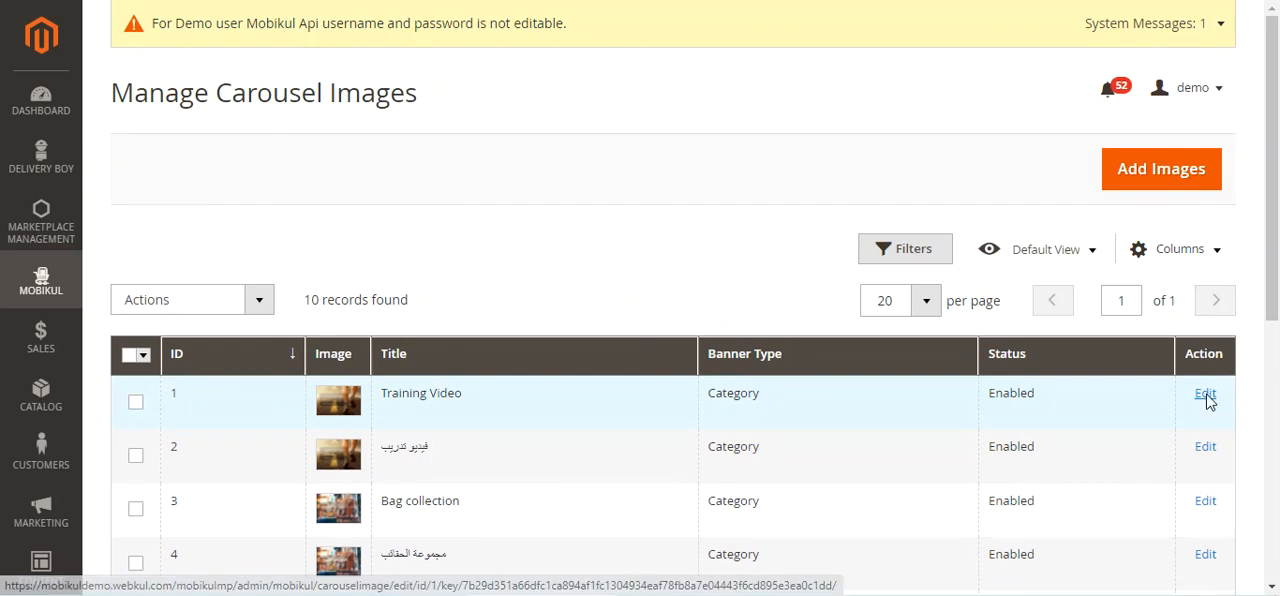
pyautogui.moveTo(1276, 103); pyautogui.dragTo(1278, 197)
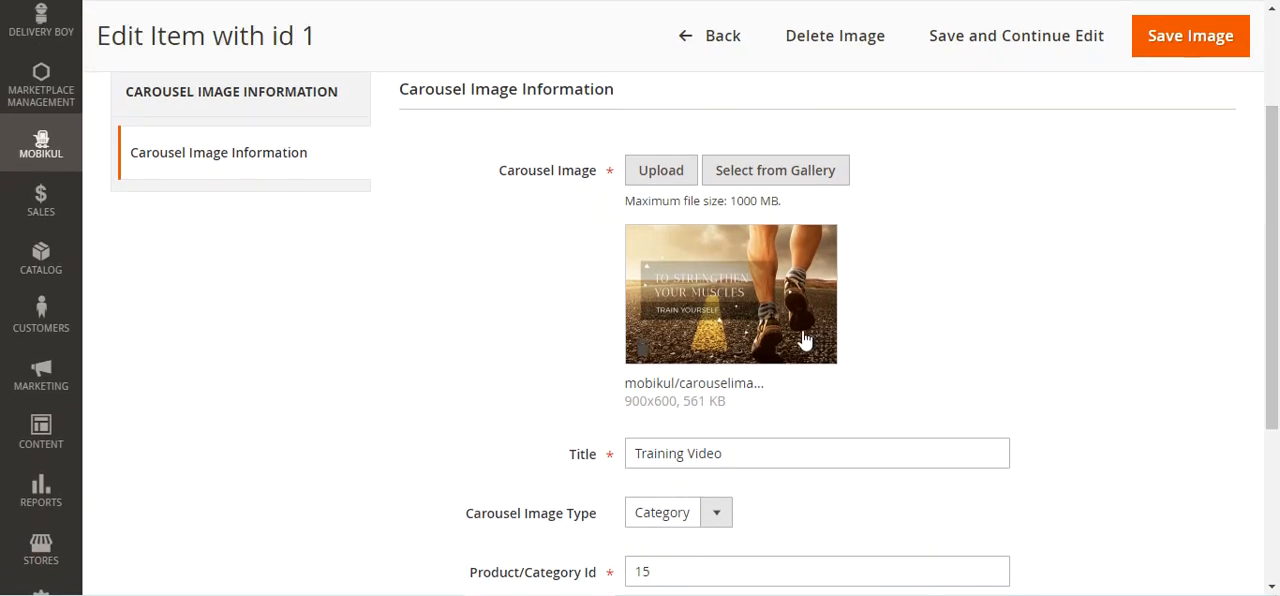
pyautogui.scroll(-2, 700, 362)
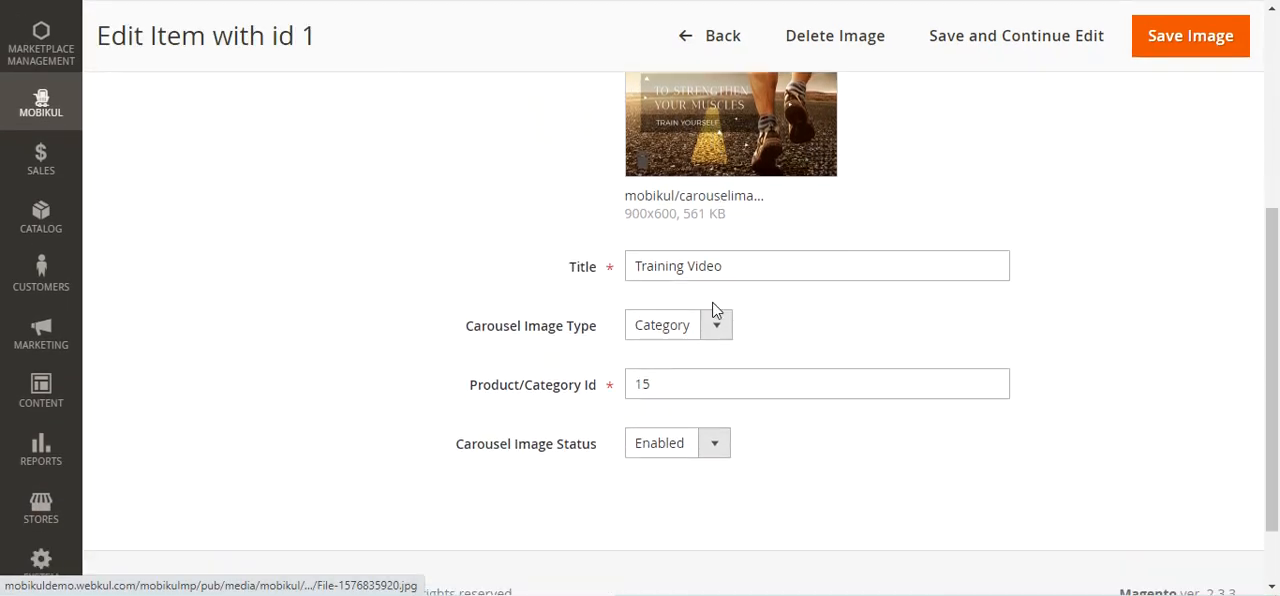
pyautogui.click(716, 326)
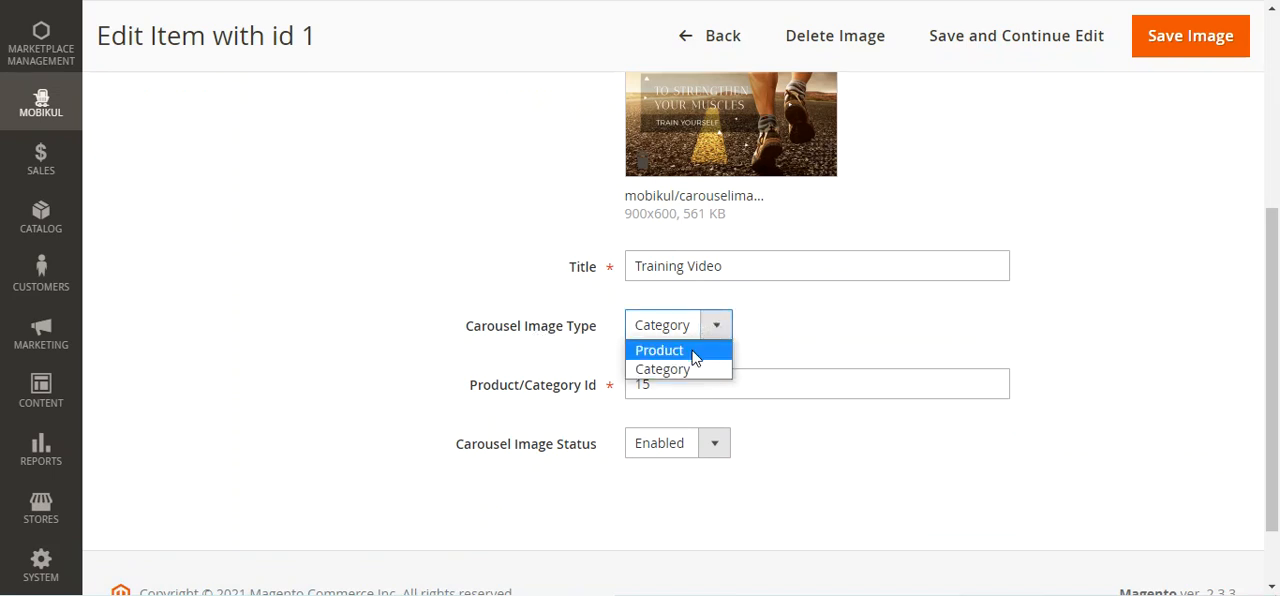
pyautogui.click(502, 418)
pyautogui.moveTo(470, 330); pyautogui.dragTo(594, 330)
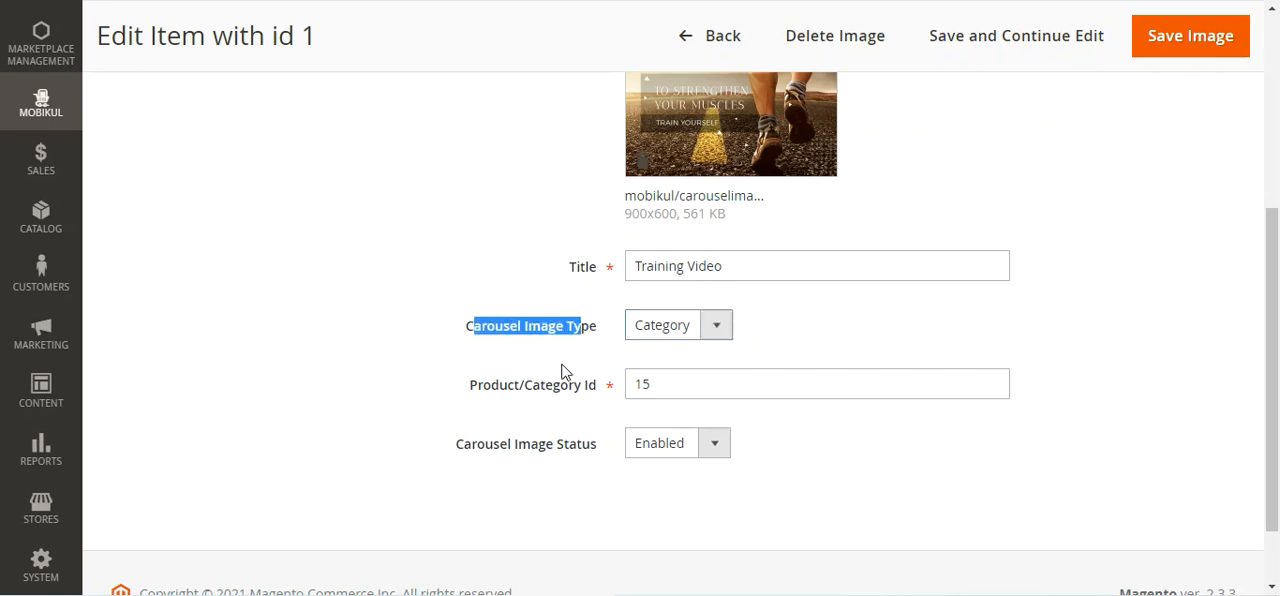
# Review the Product/Category Id and status settings of the Training Video image, and recheck its type options without changing them
pyautogui.moveTo(491, 395); pyautogui.dragTo(597, 395)
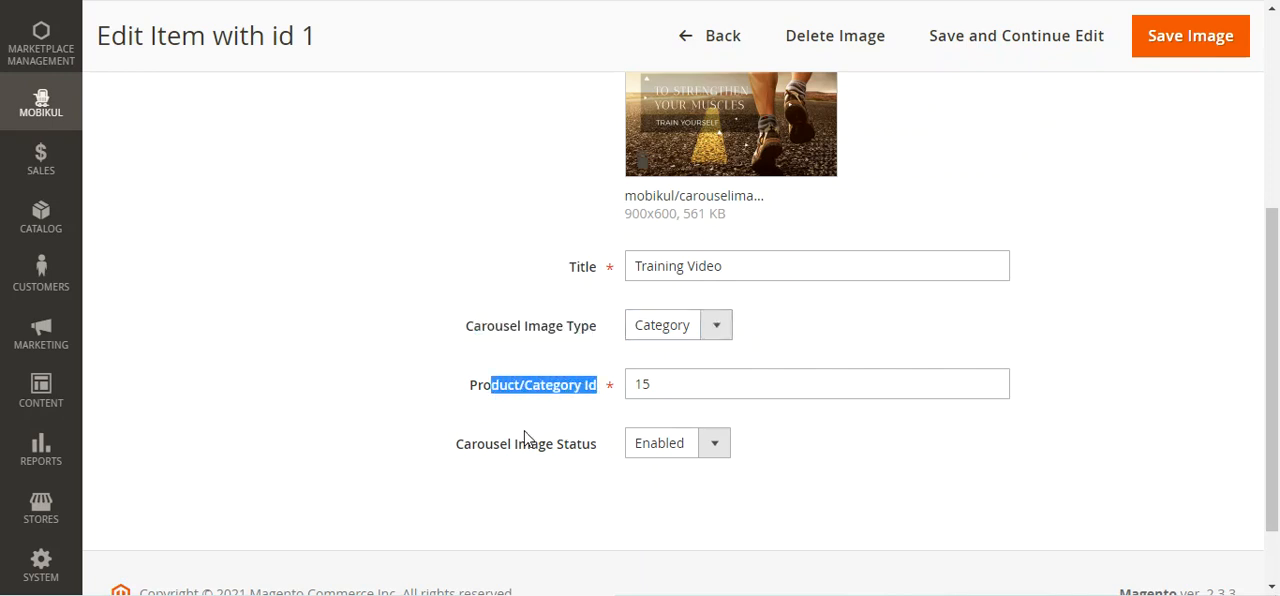
pyautogui.moveTo(464, 451); pyautogui.dragTo(503, 472)
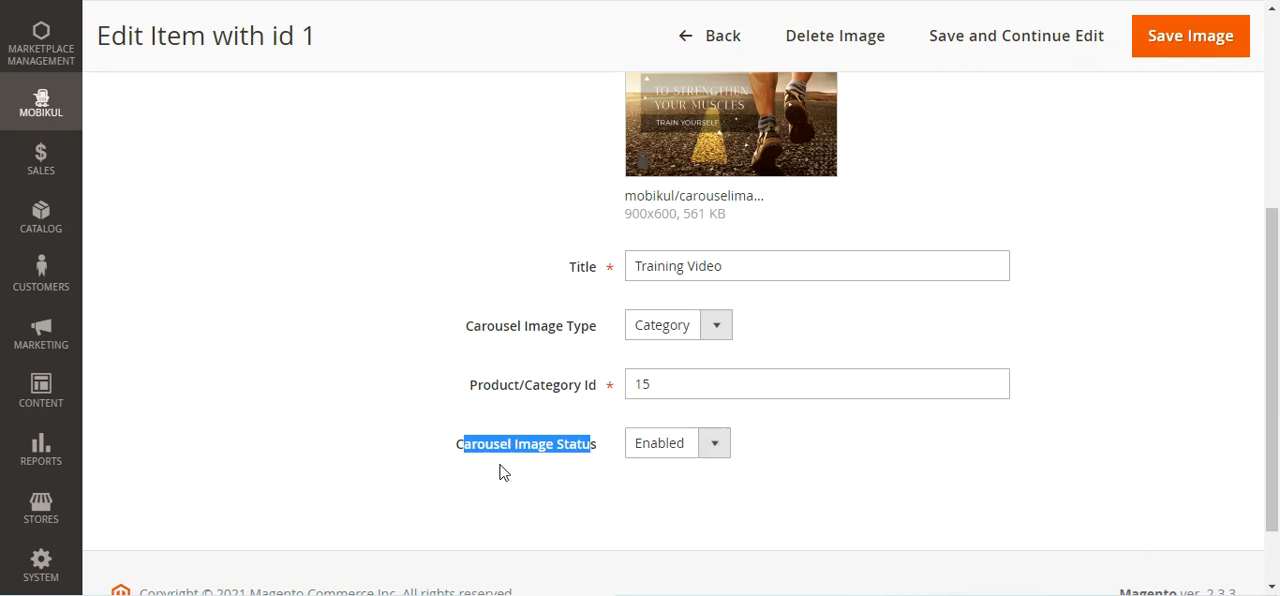
pyautogui.click(716, 446)
pyautogui.click(814, 449)
pyautogui.click(800, 450)
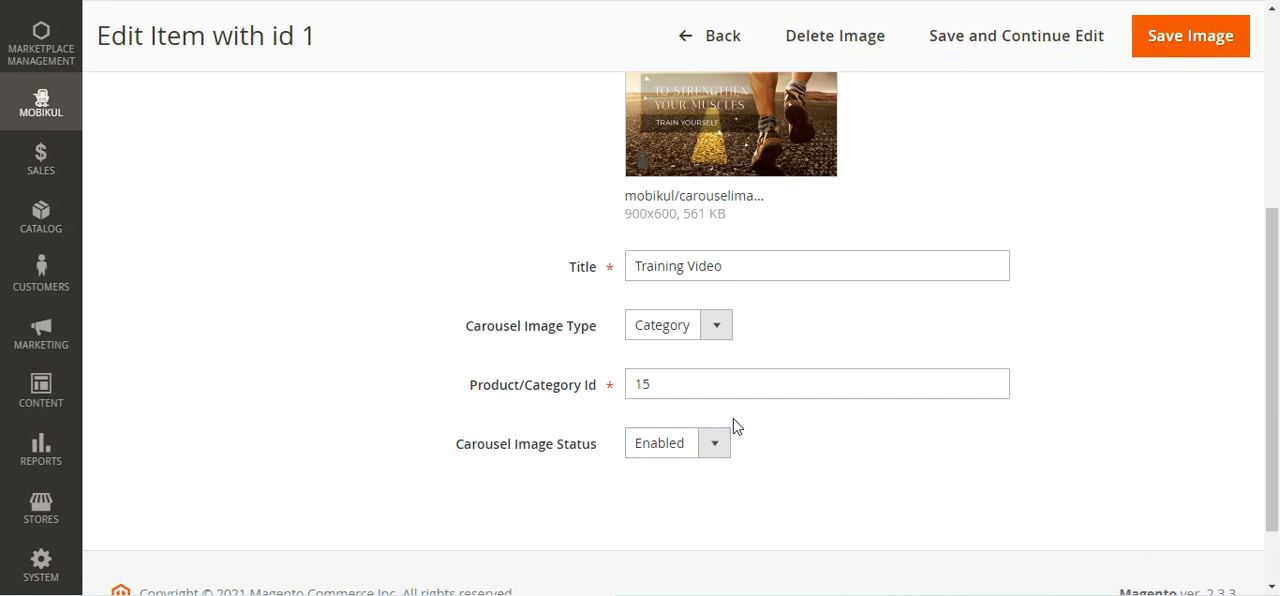
pyautogui.click(695, 339)
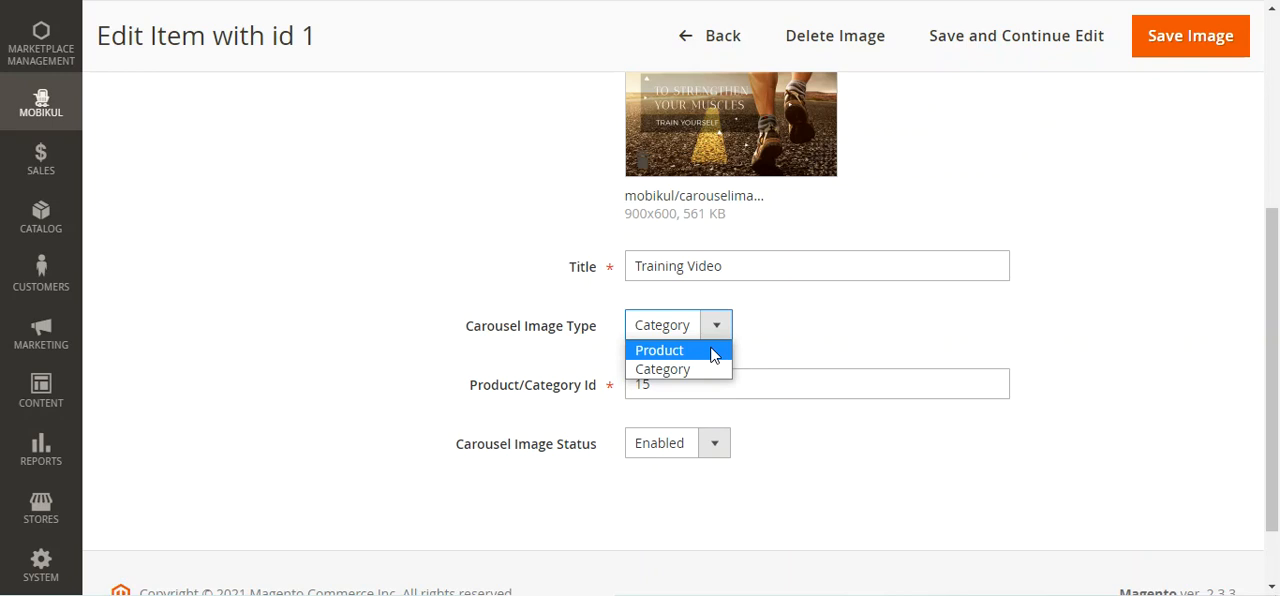
pyautogui.click(383, 357)
pyautogui.scroll(3, 390, 346)
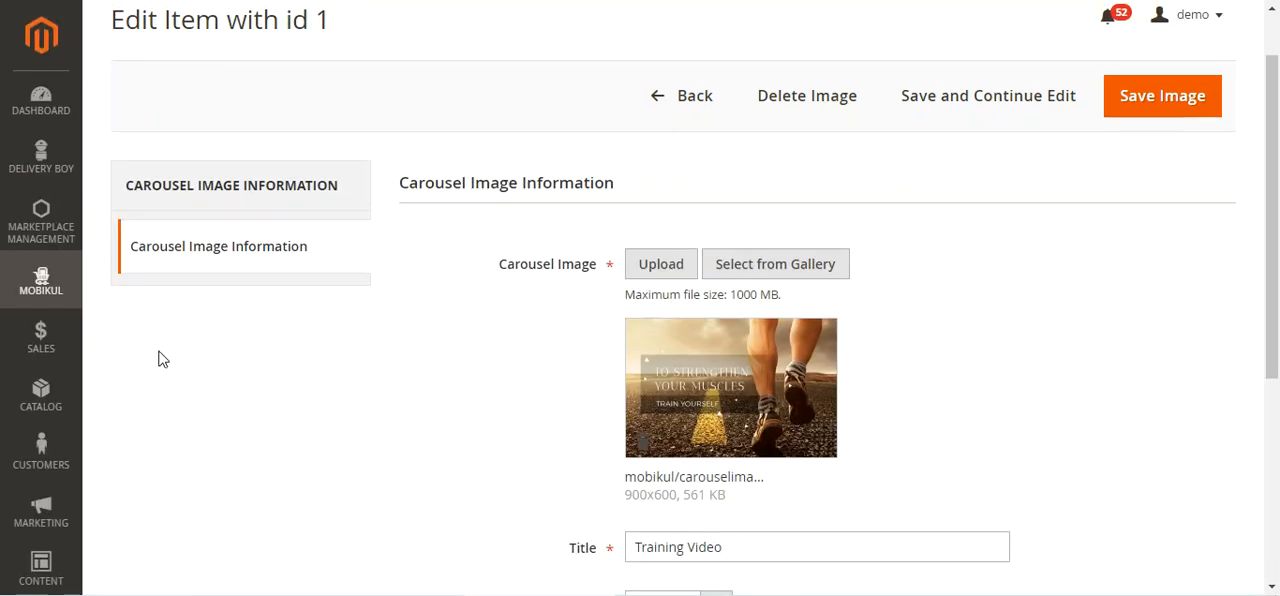
# Open the Mobikul Carousels list, select the Trending Now and Daily Deals carousels, and review the bulk actions without applying any
pyautogui.click(44, 283)
pyautogui.click(210, 383)
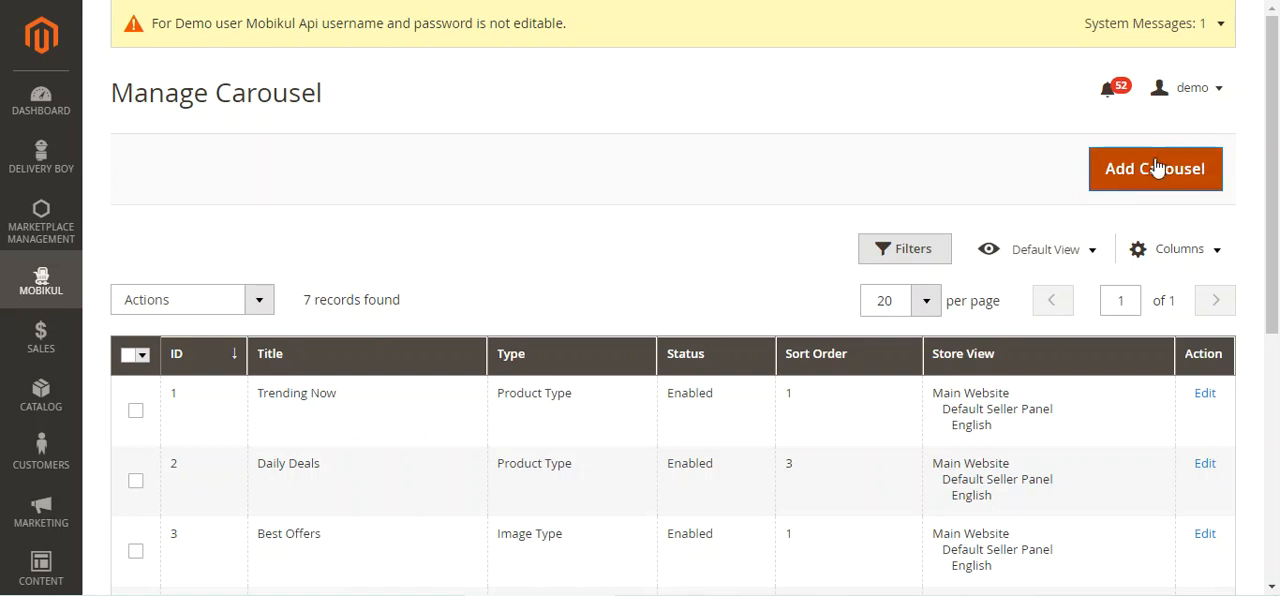
pyautogui.click(137, 412)
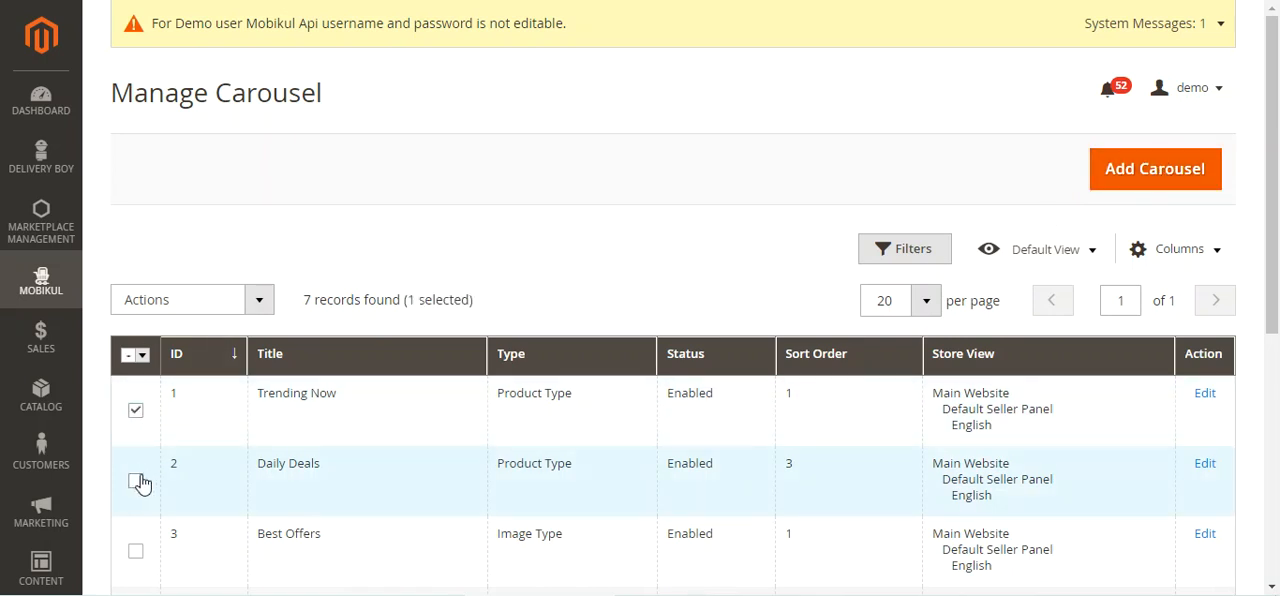
pyautogui.click(259, 300)
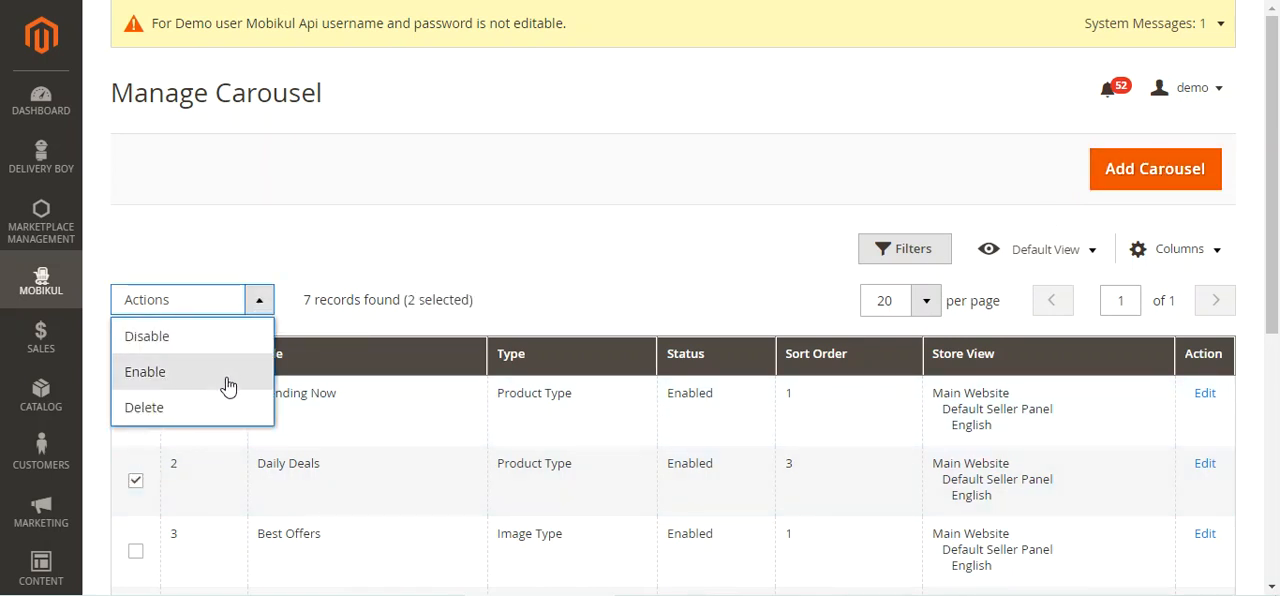
pyautogui.click(588, 272)
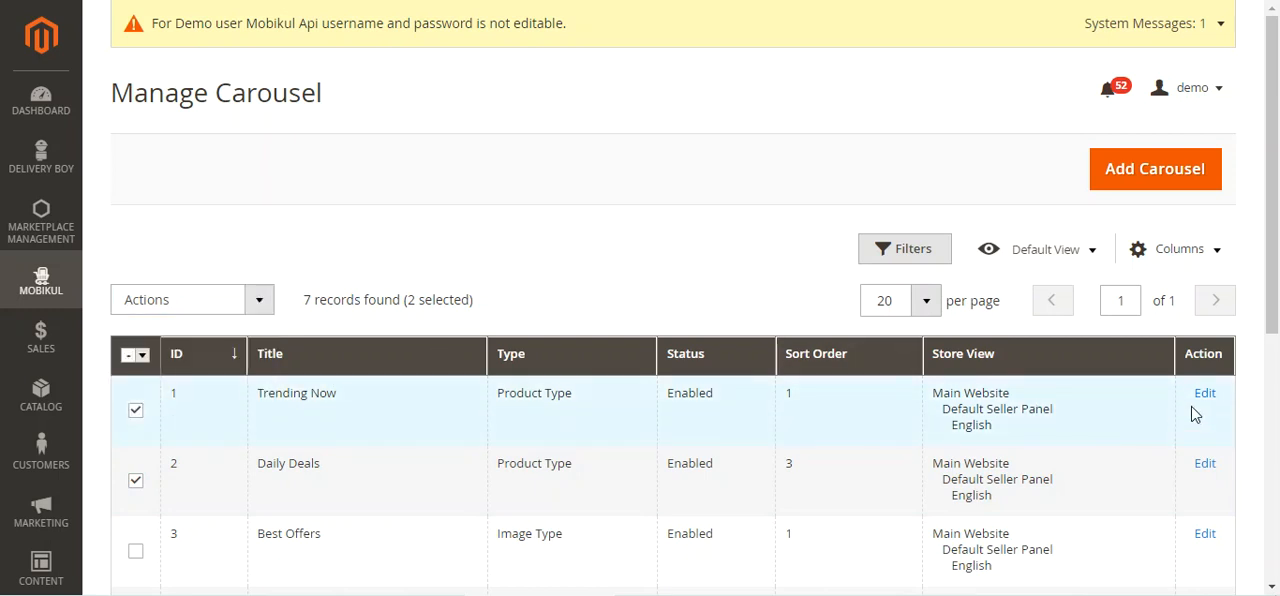
# Start adding a new carousel and choose Image Type as its carousel type
pyautogui.click(1148, 174)
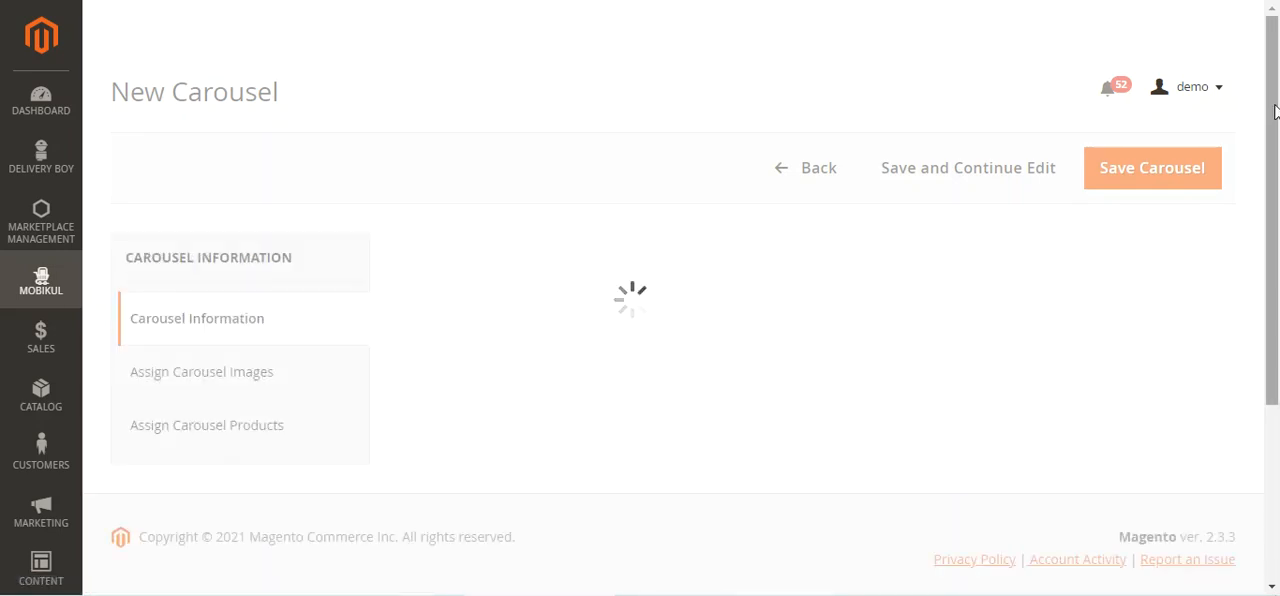
pyautogui.moveTo(1278, 119); pyautogui.dragTo(1278, 145)
pyautogui.scroll(-1, 1184, 215)
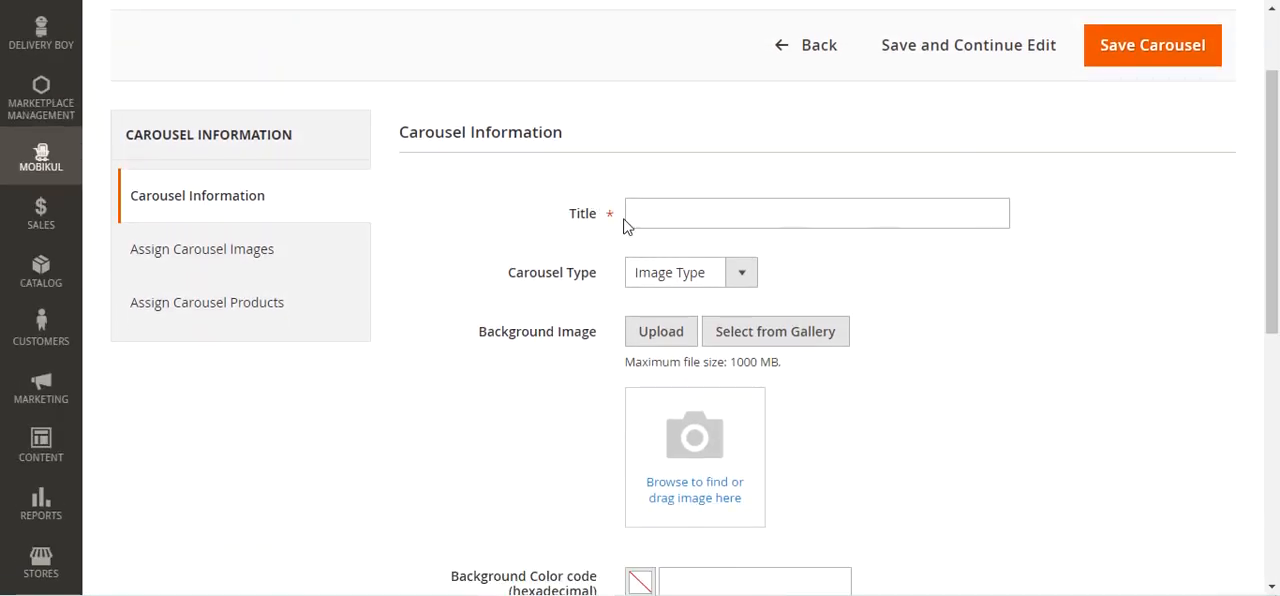
pyautogui.click(707, 280)
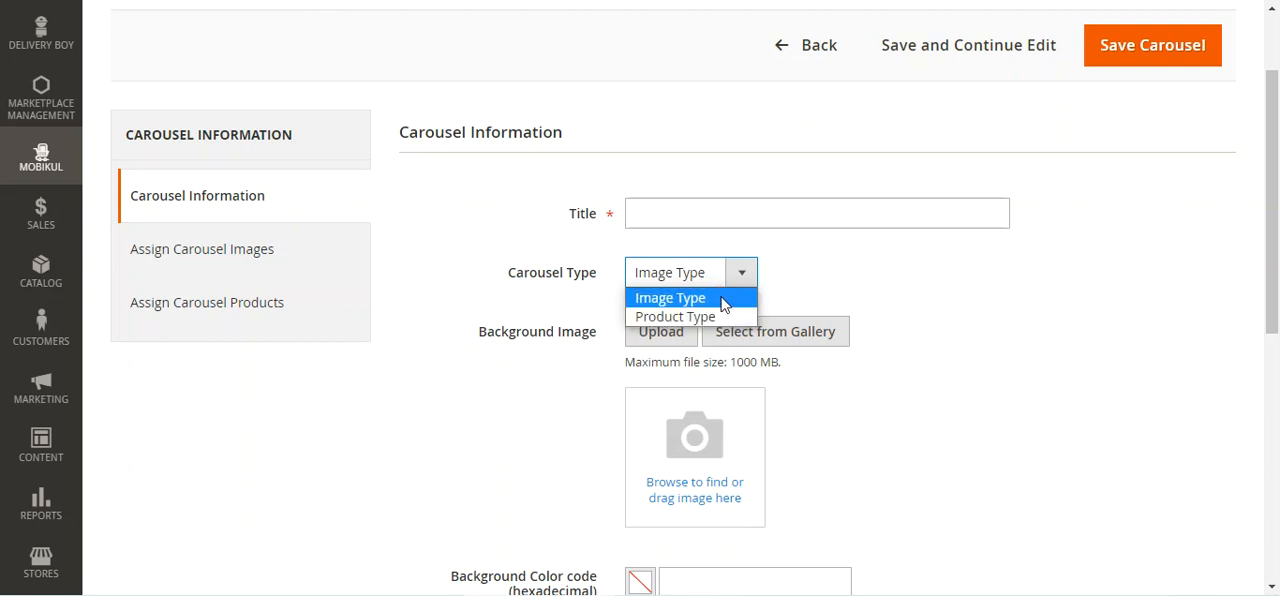
pyautogui.click(723, 300)
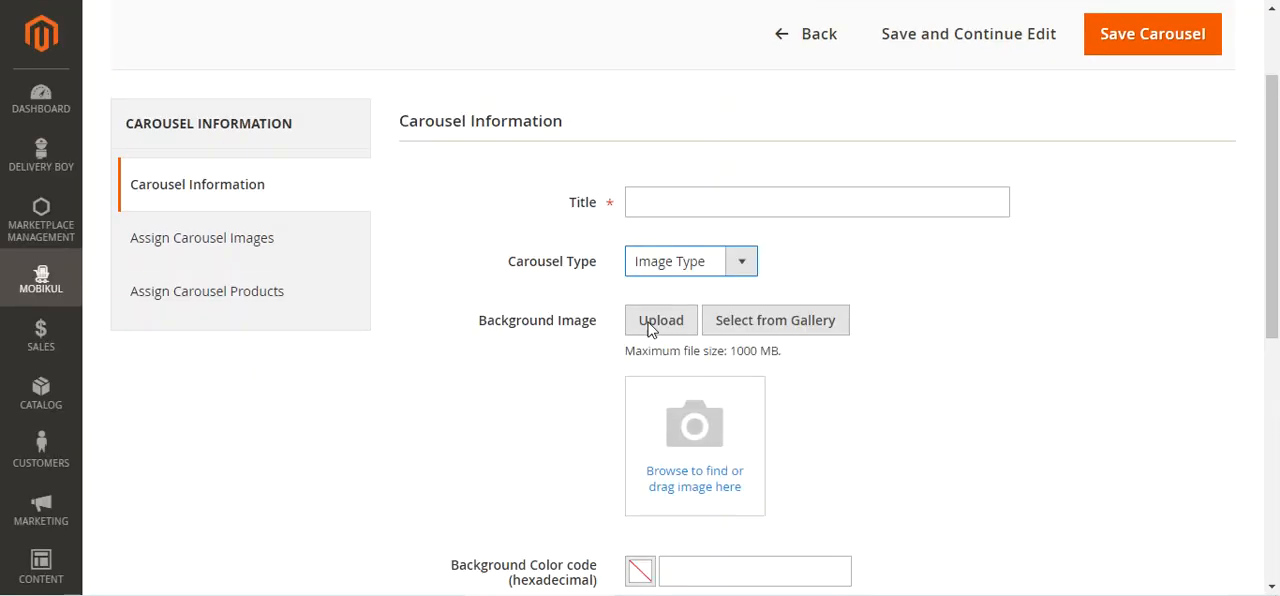
# Assign the carousel images with IDs 1 and 2 to the new carousel
pyautogui.click(160, 250)
pyautogui.scroll(-3, 491, 397)
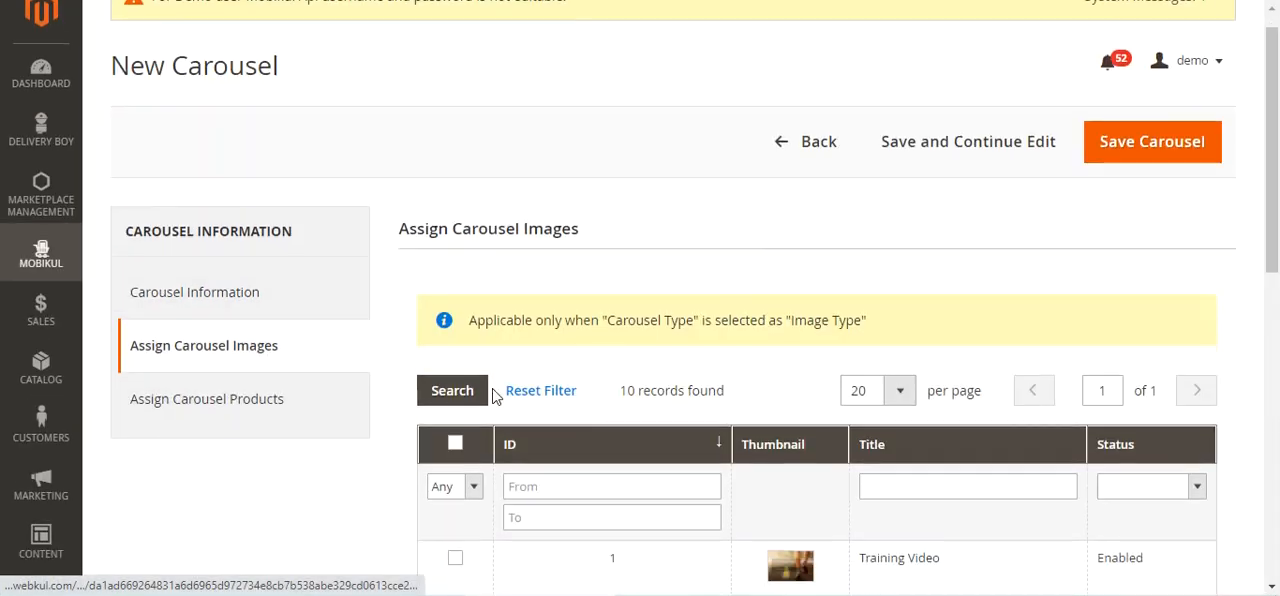
pyautogui.click(462, 307)
pyautogui.click(459, 362)
pyautogui.scroll(-1, 457, 372)
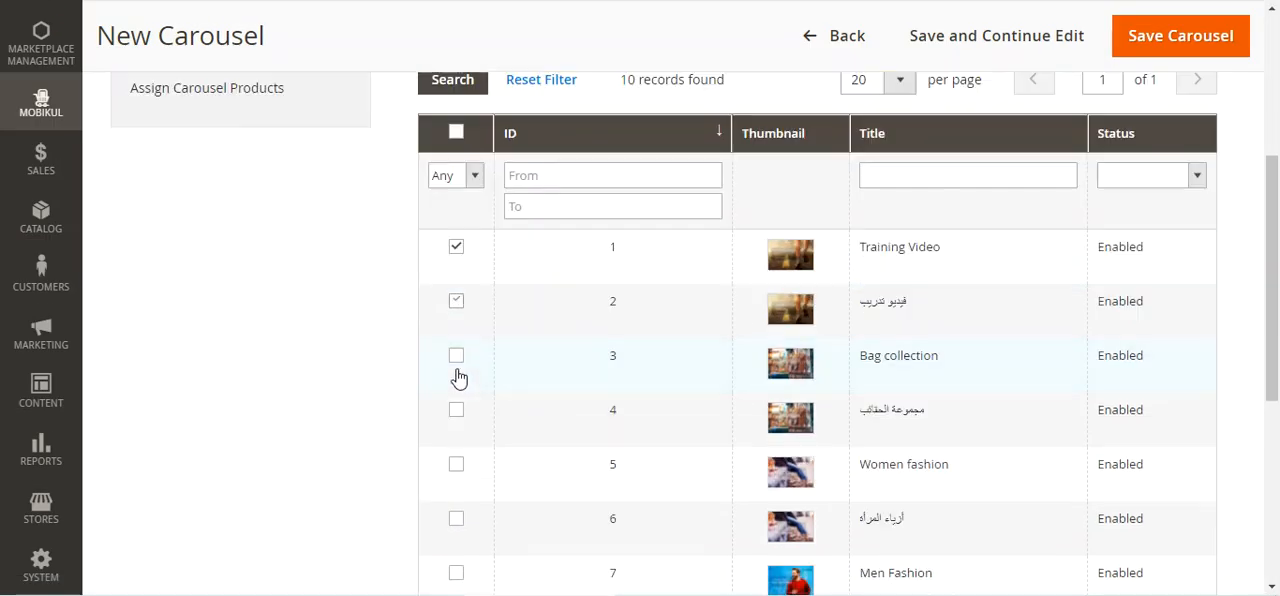
pyautogui.scroll(2, 48, 122)
# Return to the new carousel's general information and set its carousel type to Product Type
pyautogui.click(50, 118)
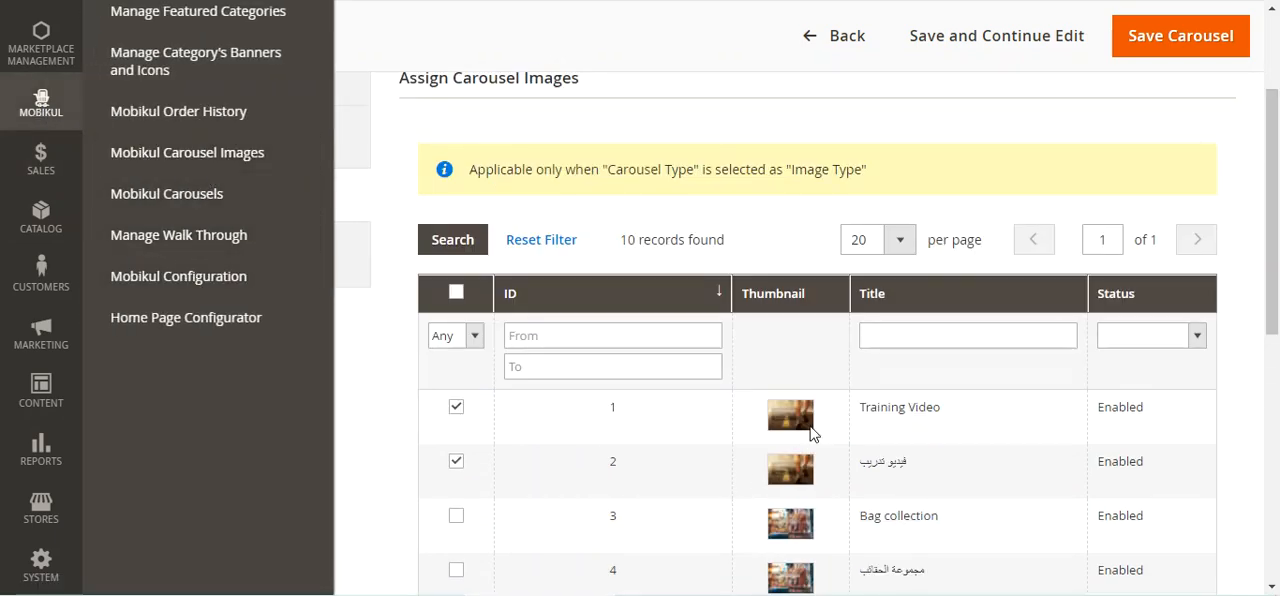
pyautogui.click(634, 135)
pyautogui.click(185, 160)
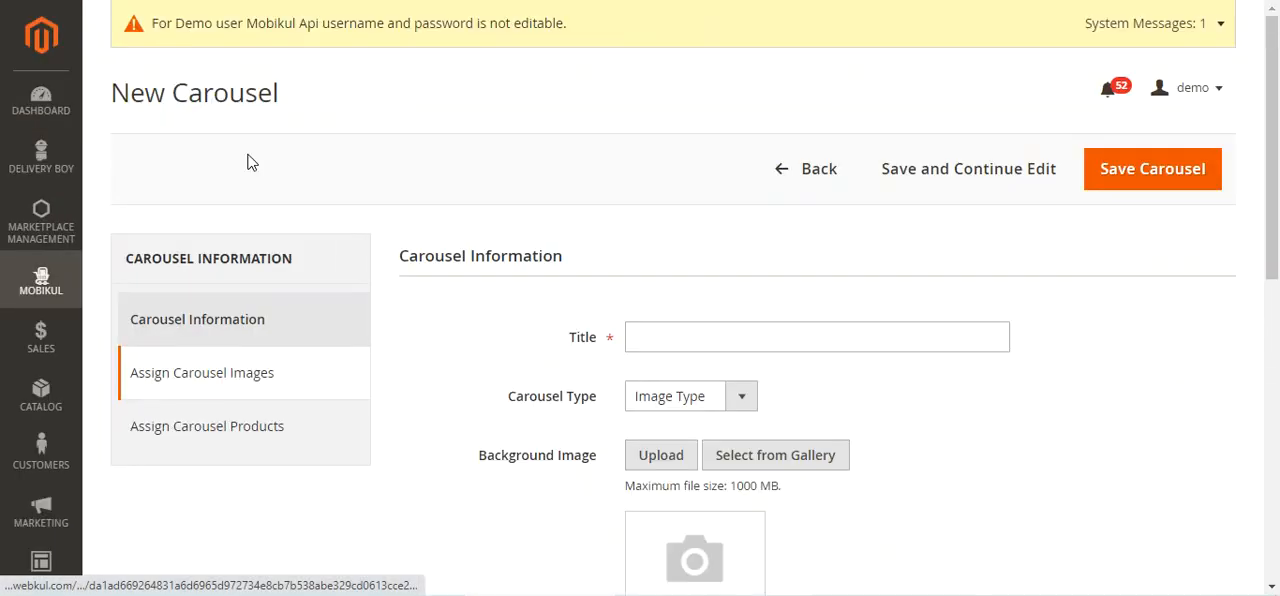
pyautogui.click(738, 397)
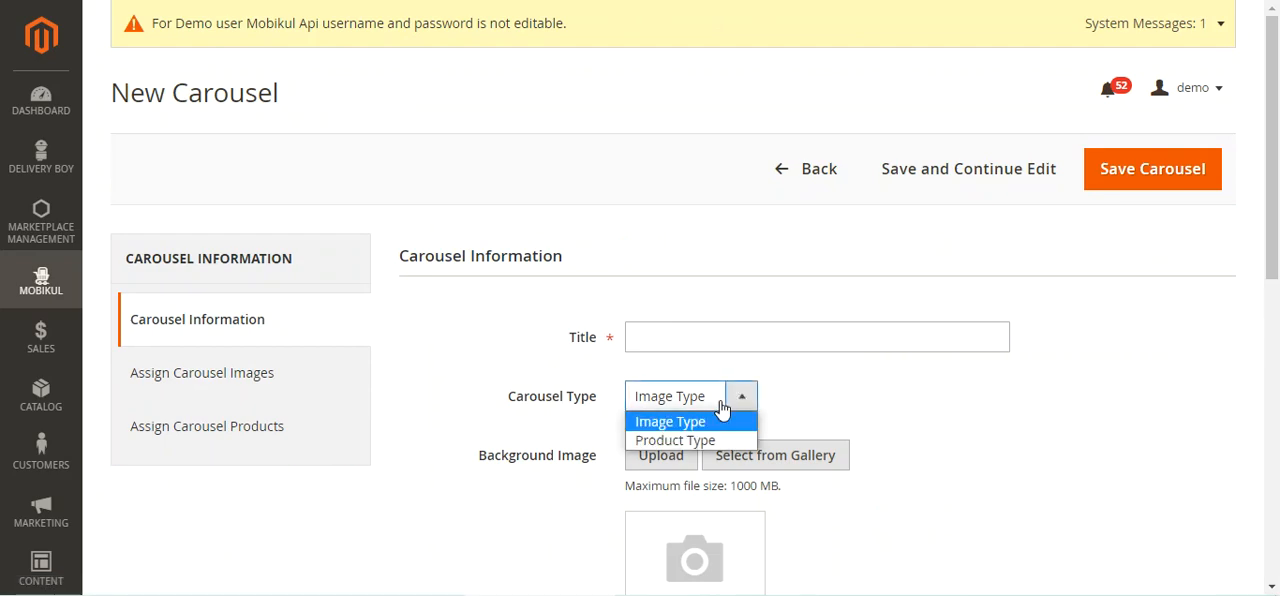
pyautogui.click(712, 441)
# Assign the Stylish Bag, Antique Gold Chair and Antique Black Chair products to the new carousel
pyautogui.click(214, 432)
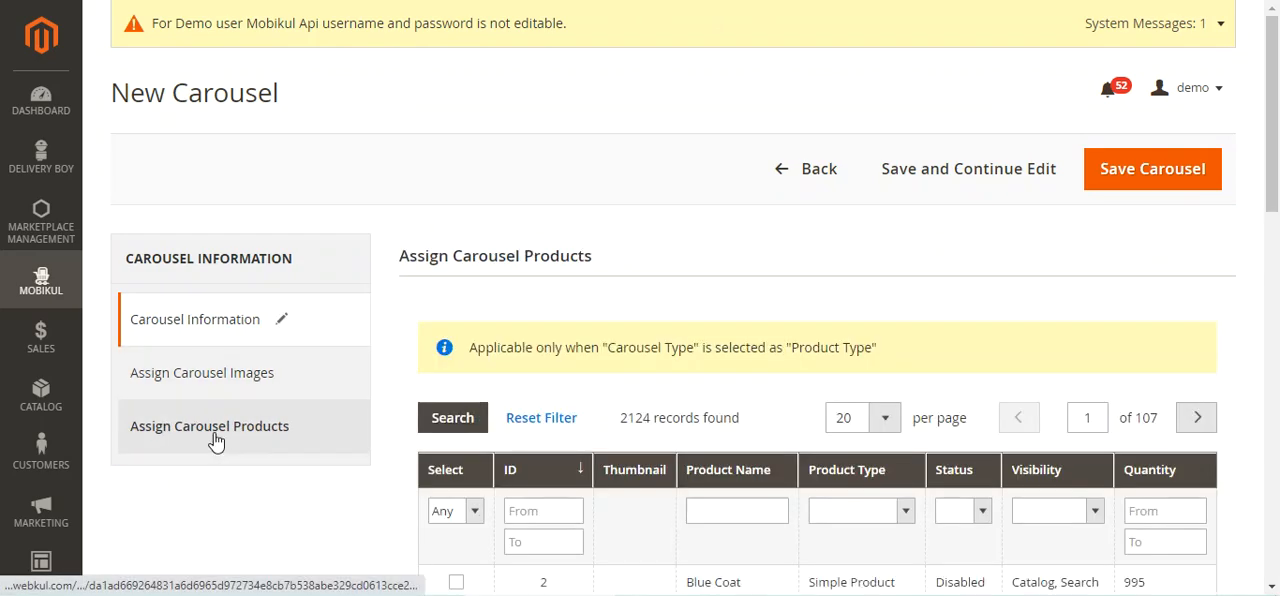
pyautogui.scroll(-5, 786, 251)
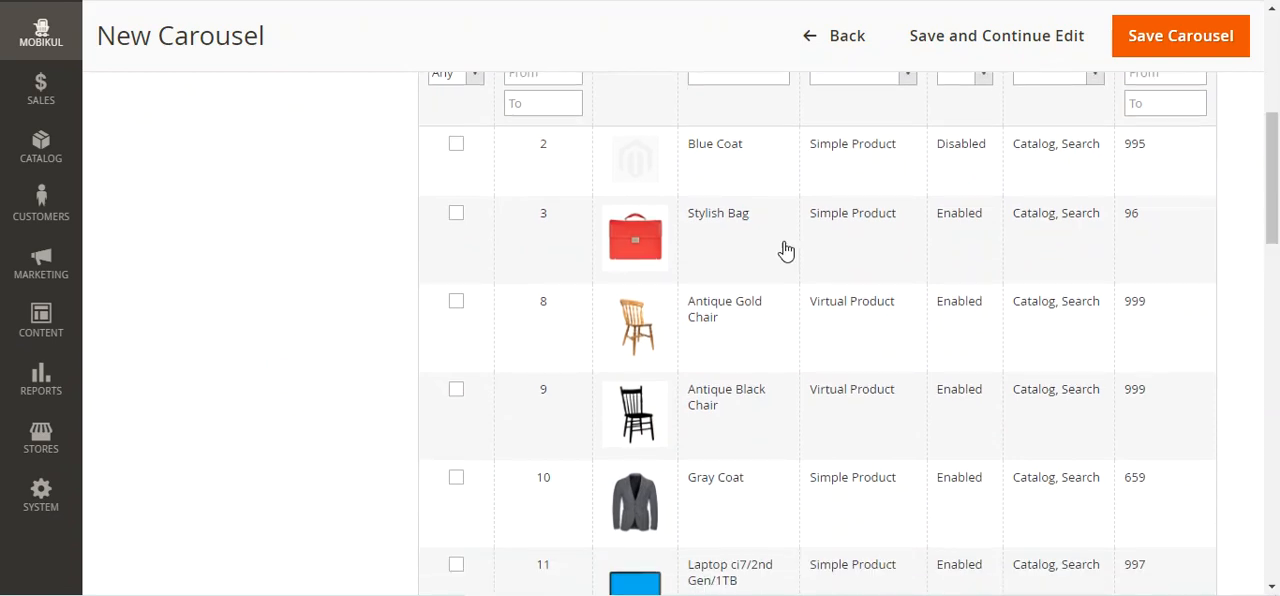
pyautogui.click(456, 213)
pyautogui.click(456, 302)
pyautogui.click(456, 390)
pyautogui.moveTo(1272, 218); pyautogui.dragTo(1273, 122)
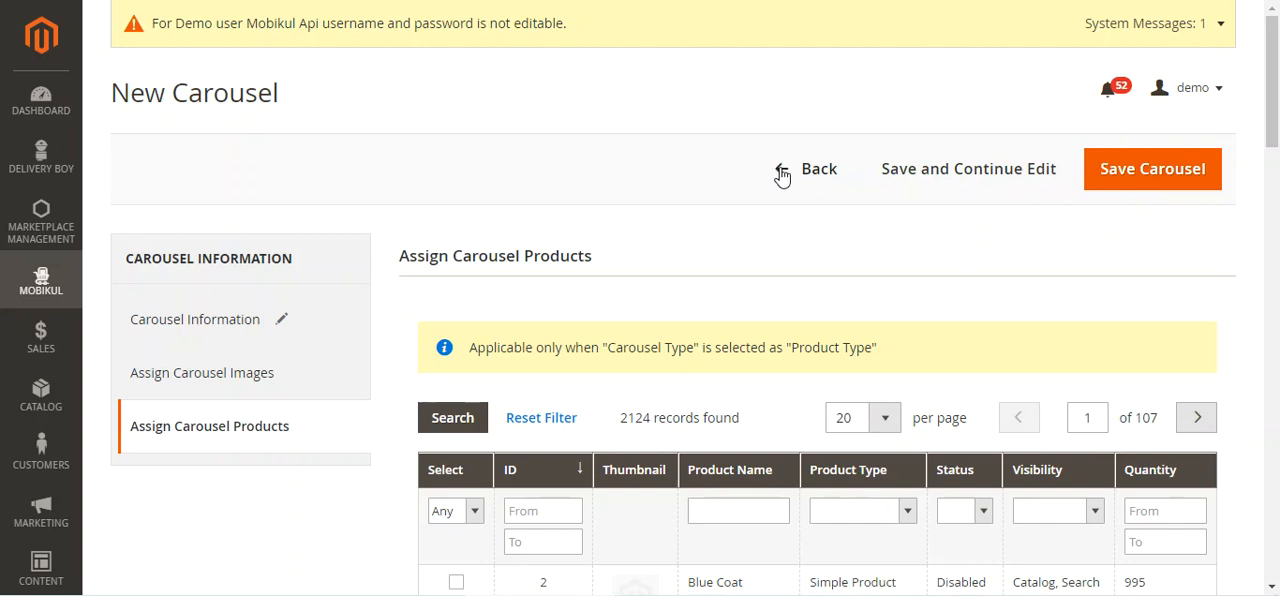
# Leave the new carousel without saving and open the Manage Walk Through list
pyautogui.click(41, 280)
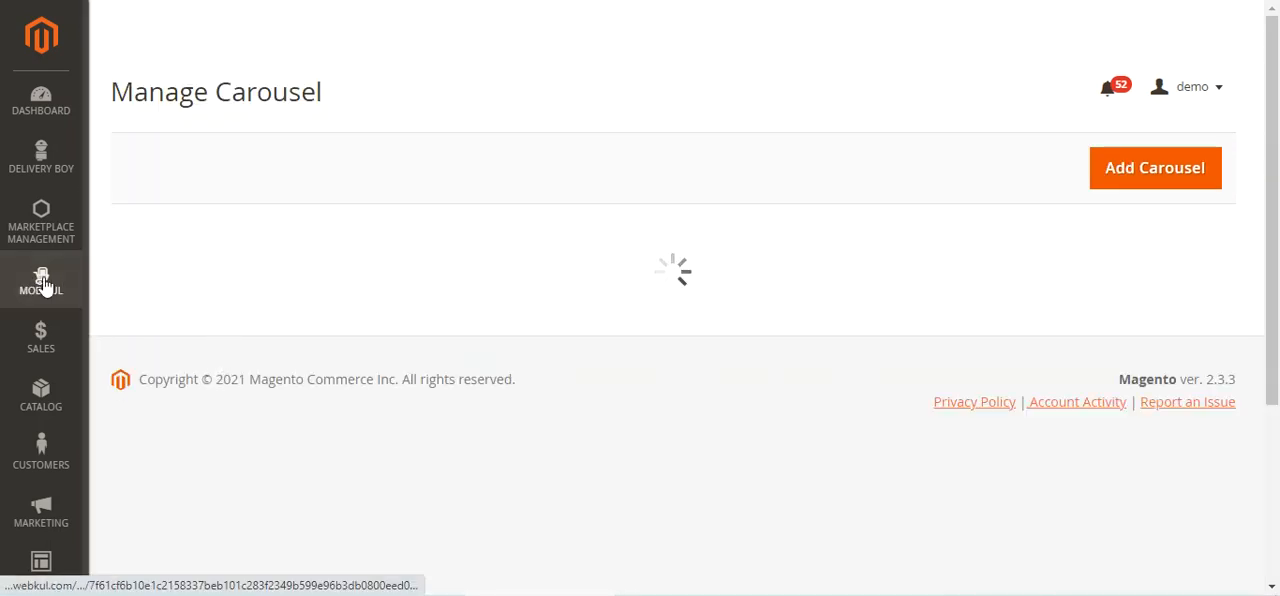
pyautogui.click(41, 280)
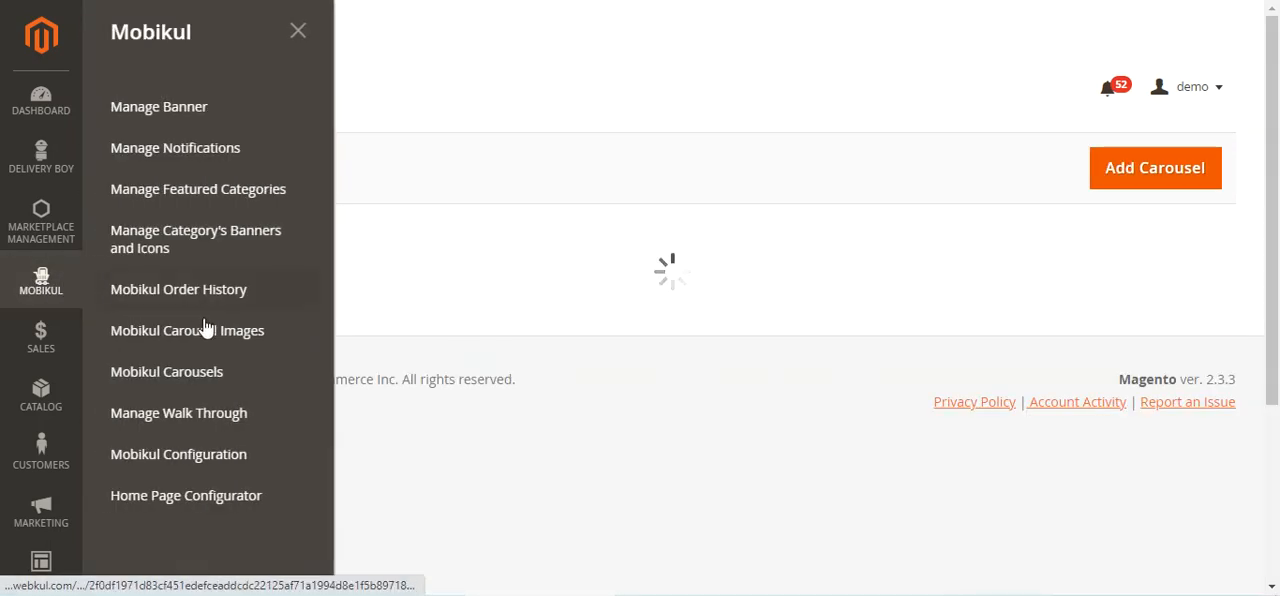
pyautogui.click(223, 425)
pyautogui.click(230, 425)
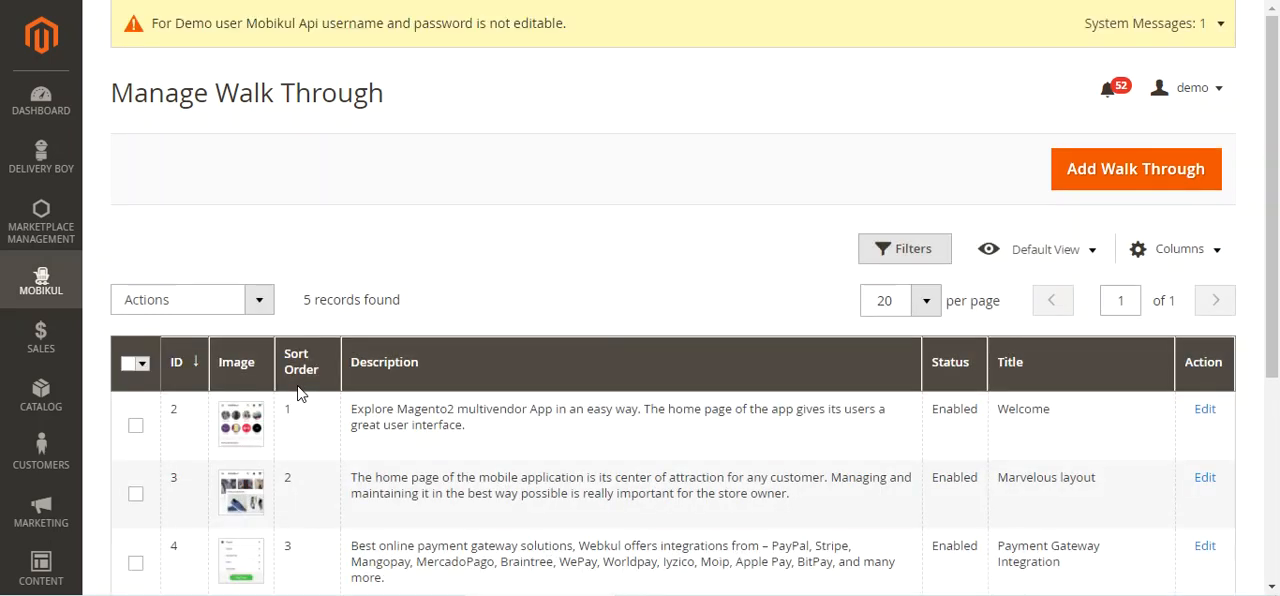
# Review the walk-through list and open the Welcome walk-through for editing
pyautogui.scroll(-2, 603, 459)
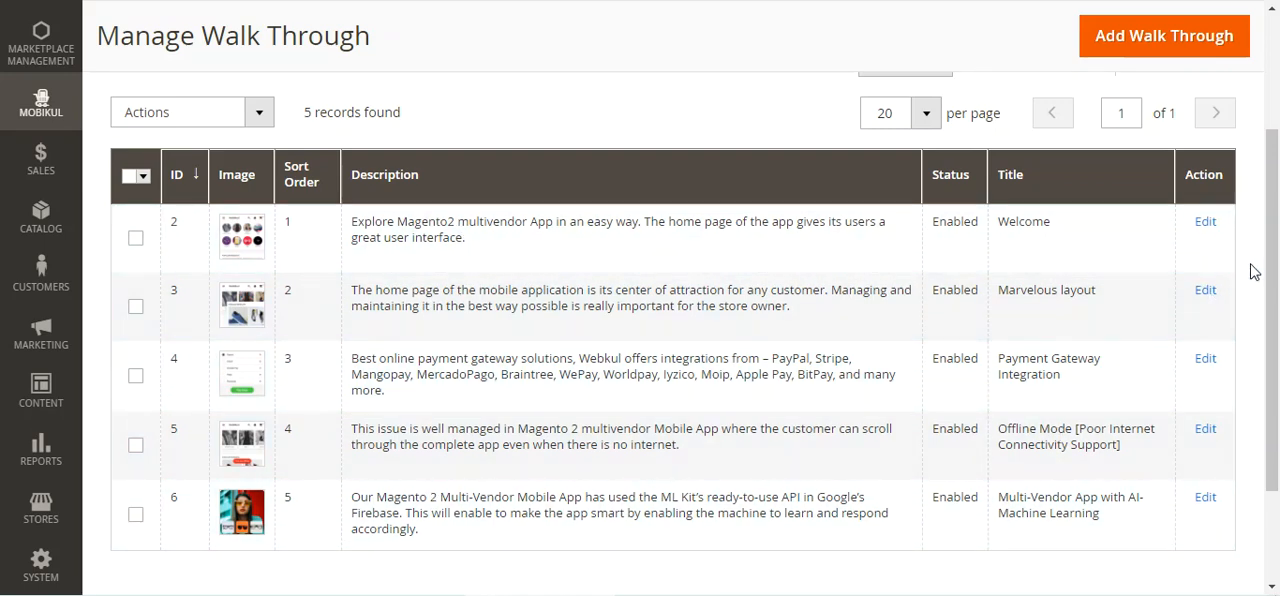
pyautogui.scroll(1, 1249, 268)
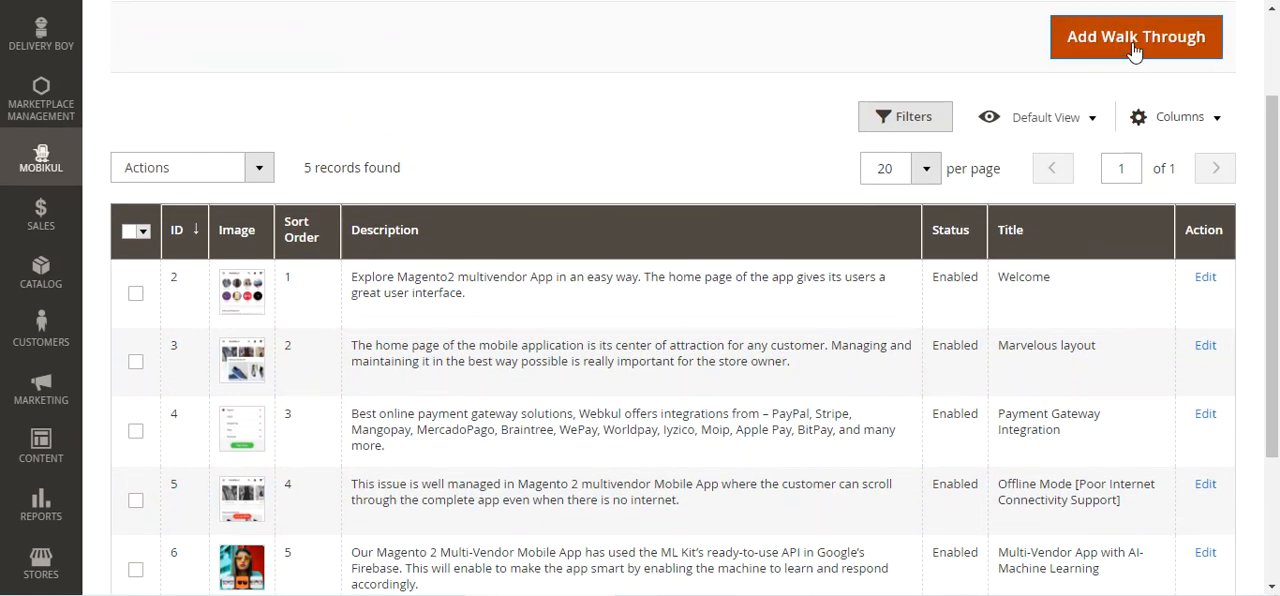
pyautogui.click(1206, 280)
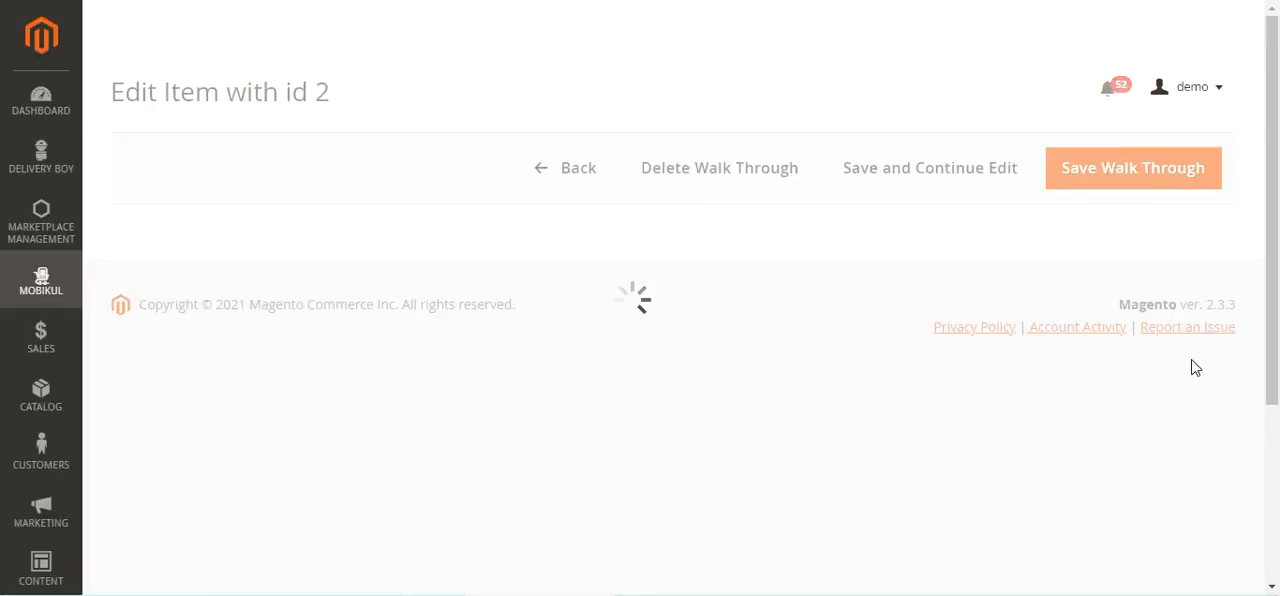
# Examine the Welcome walk-through's image, title, description, color code, sort order and status settings
pyautogui.scroll(-3, 683, 270)
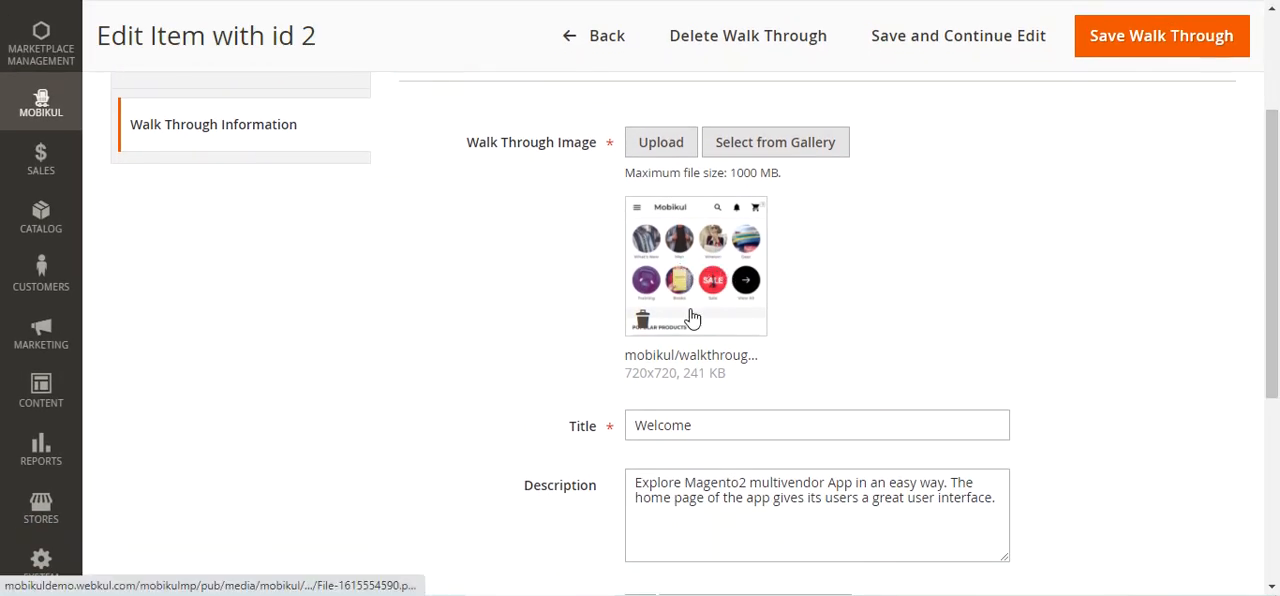
pyautogui.scroll(-2, 696, 305)
pyautogui.click(694, 240)
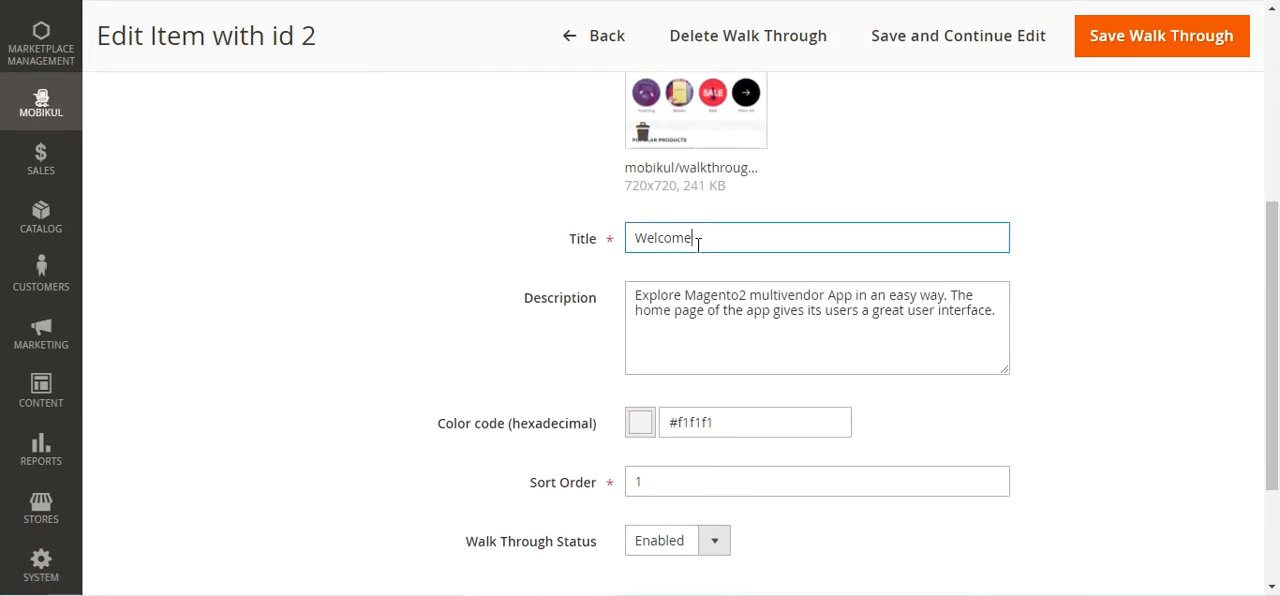
pyautogui.tripleClick(890, 310)
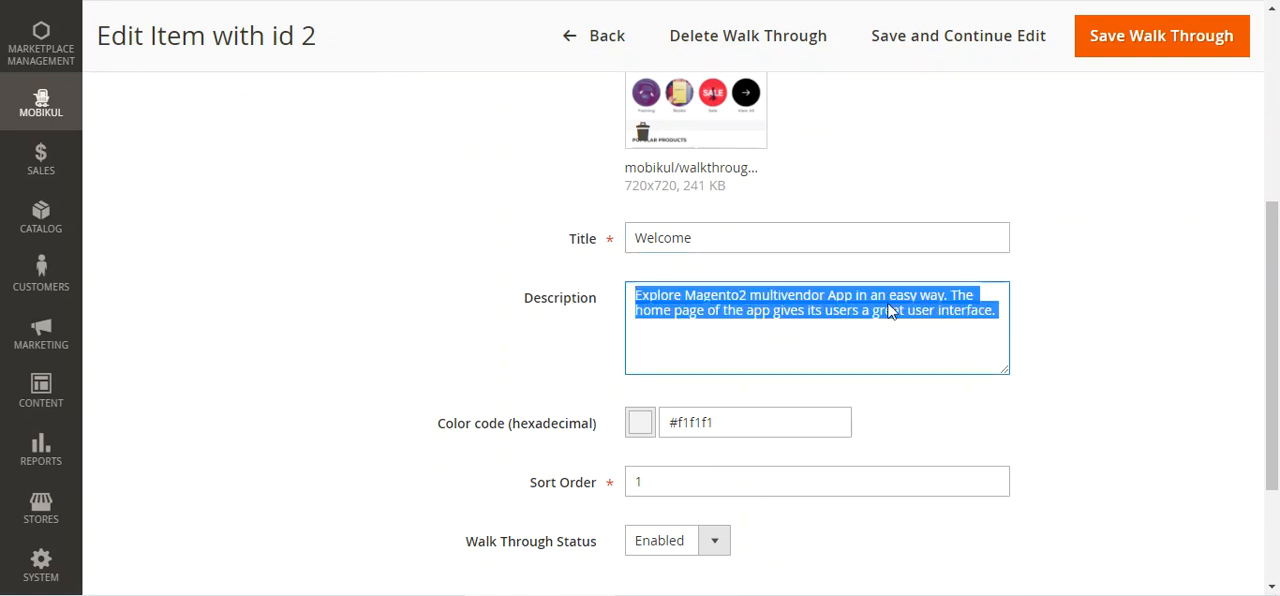
pyautogui.click(700, 244)
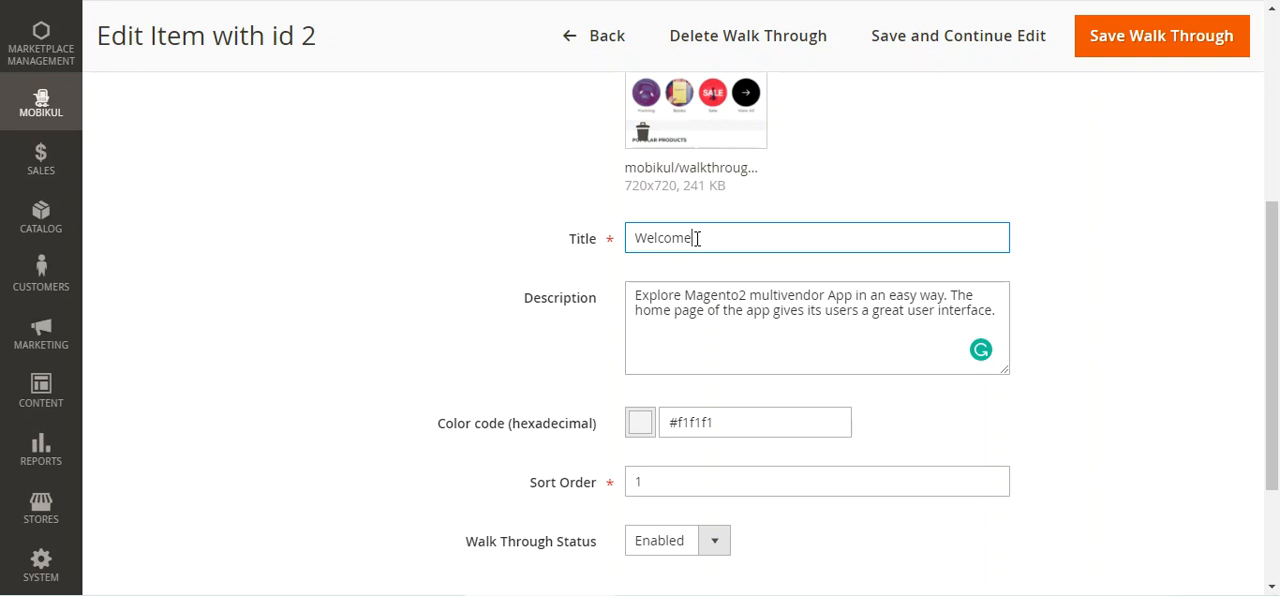
pyautogui.moveTo(686, 238); pyautogui.dragTo(563, 248)
pyautogui.scroll(3, 400, 314)
pyautogui.scroll(-3, 400, 314)
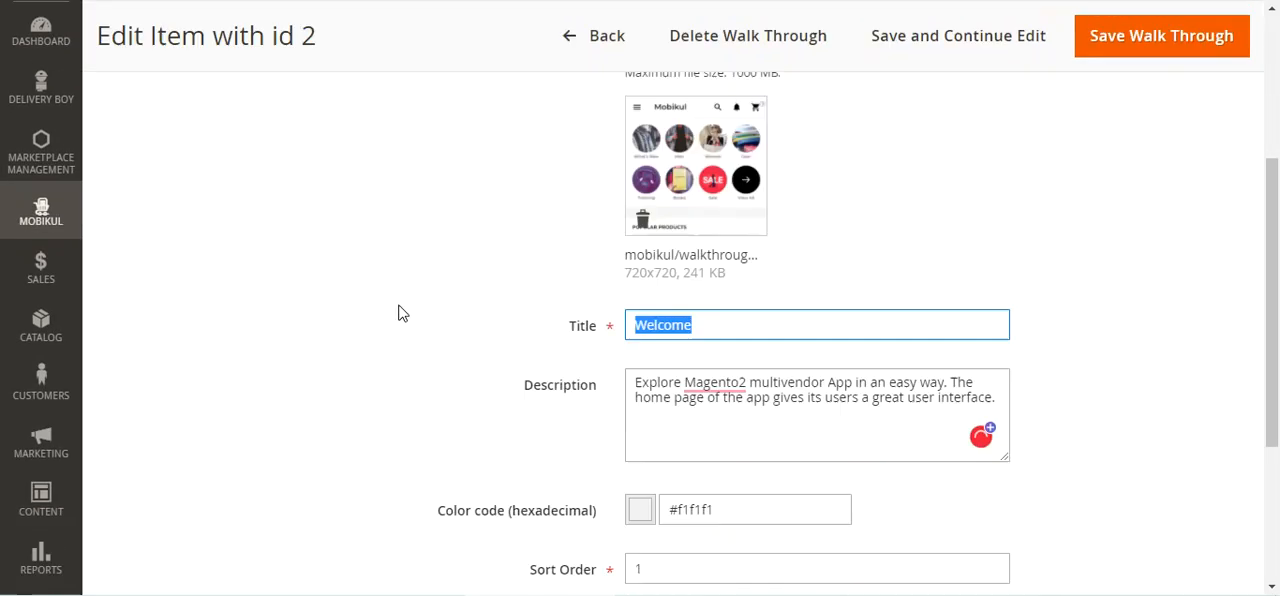
pyautogui.scroll(3, 276, 362)
pyautogui.scroll(-3, 774, 409)
pyautogui.click(709, 235)
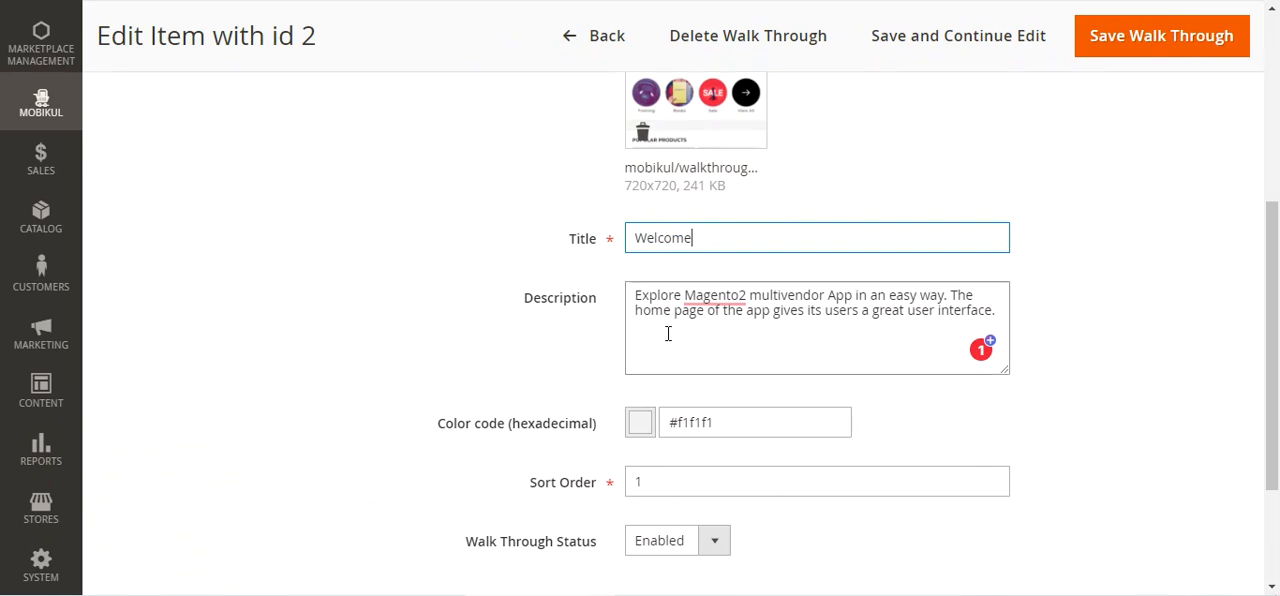
pyautogui.moveTo(634, 302); pyautogui.dragTo(1020, 332)
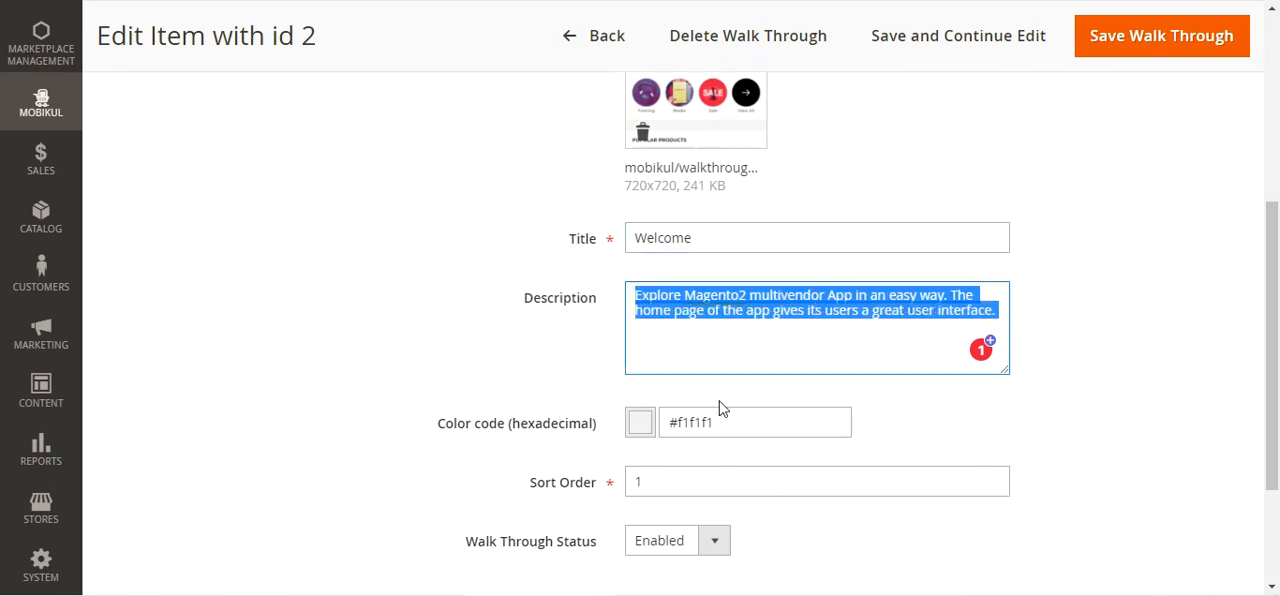
pyautogui.scroll(-2, 730, 407)
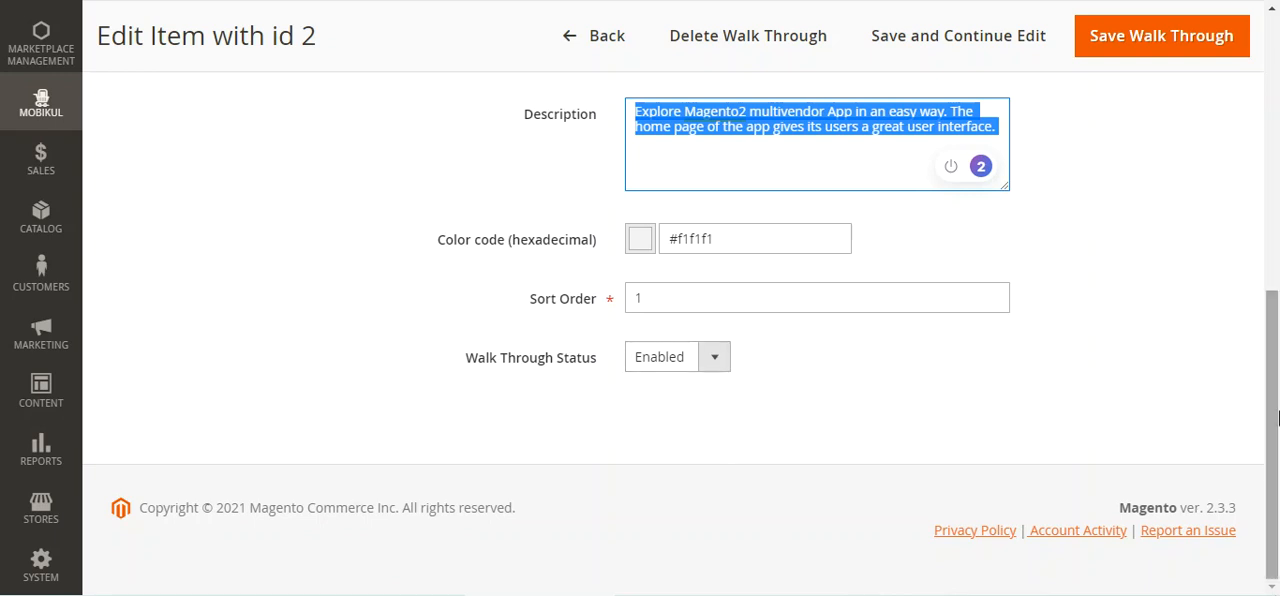
pyautogui.moveTo(1277, 412); pyautogui.dragTo(1270, 184)
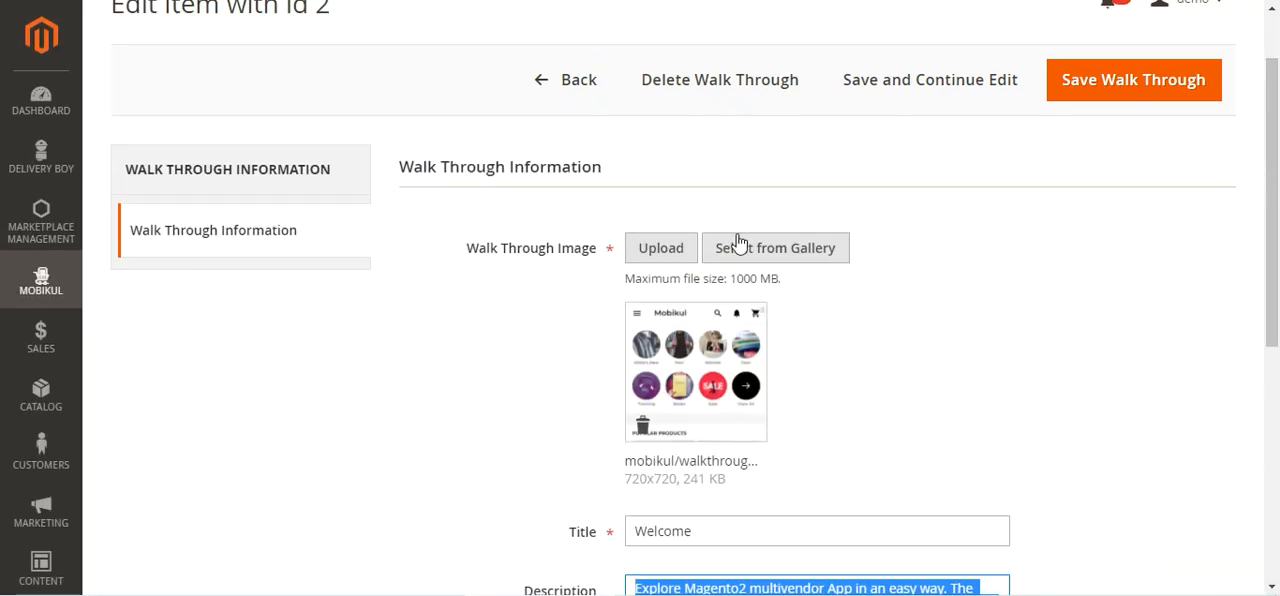
# Return to the Manage Walk Through list without saving and review the available Mobikul sections
pyautogui.click(546, 86)
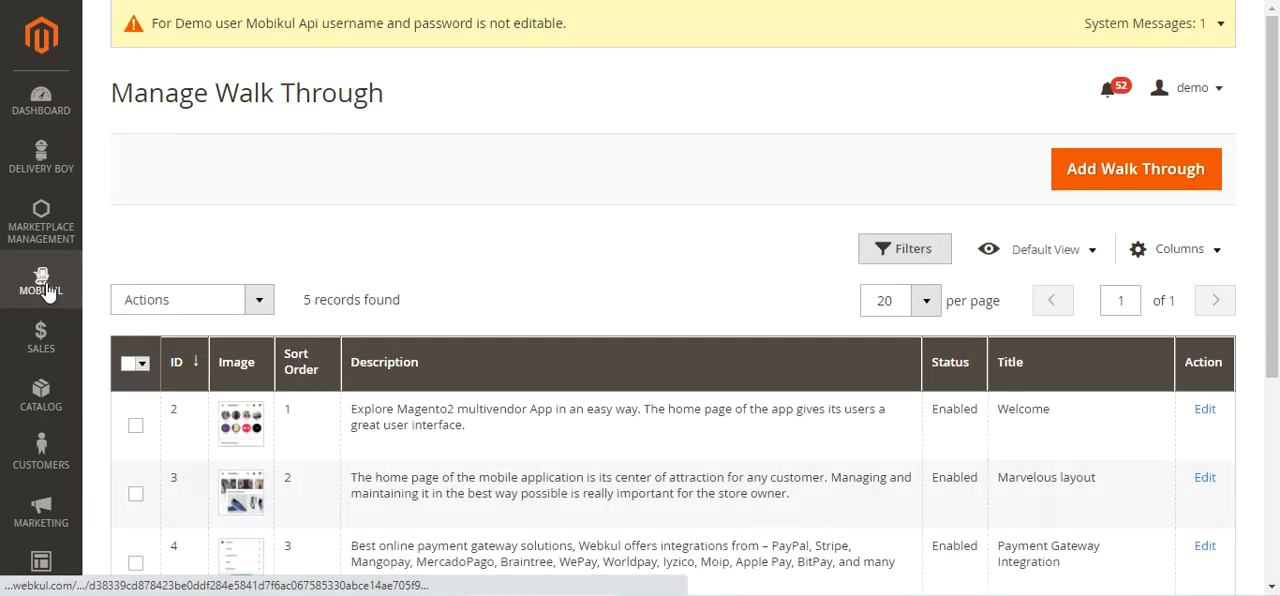
pyautogui.click(45, 290)
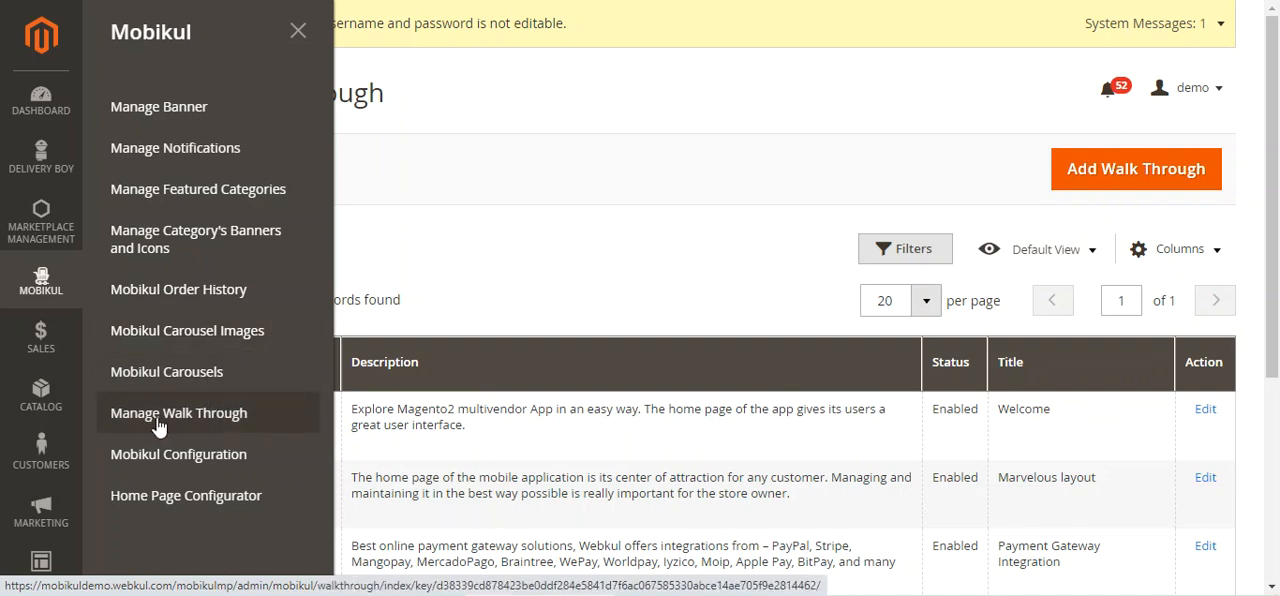
pyautogui.click(693, 219)
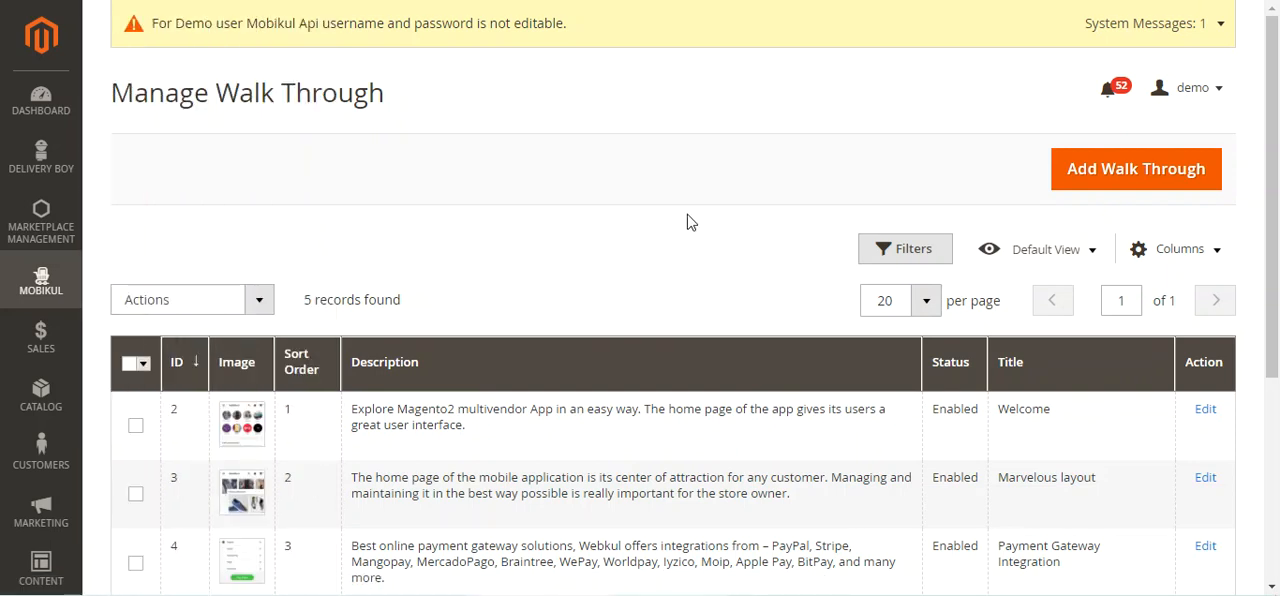